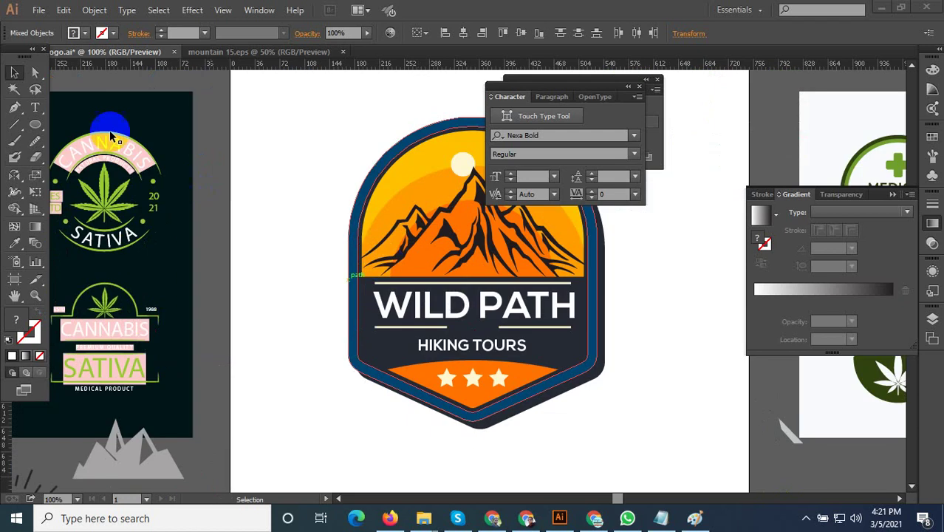
# Select the whole Wild Path logo to inspect its parts.
pyautogui.scroll(-2, 422, 326)
pyautogui.scroll(2, 539, 303)
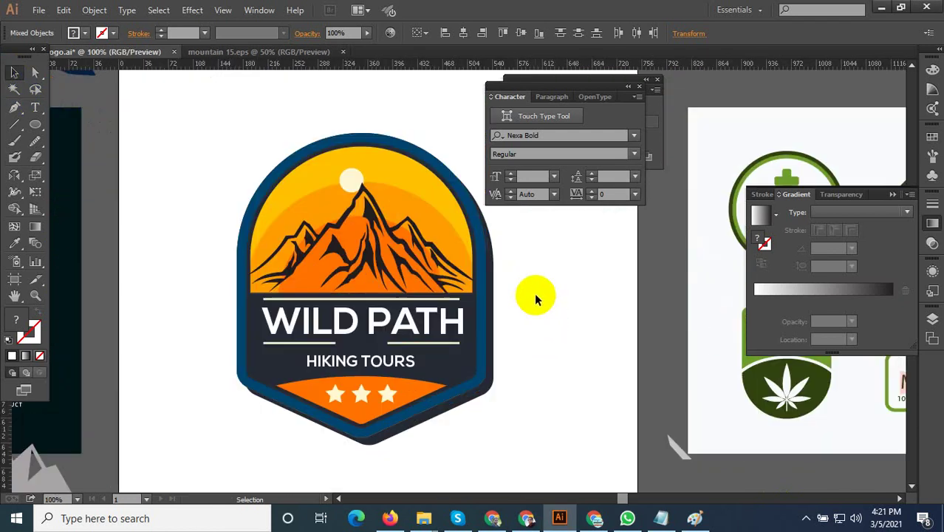
pyautogui.click(540, 299)
pyautogui.moveTo(522, 361); pyautogui.dragTo(281, 205)
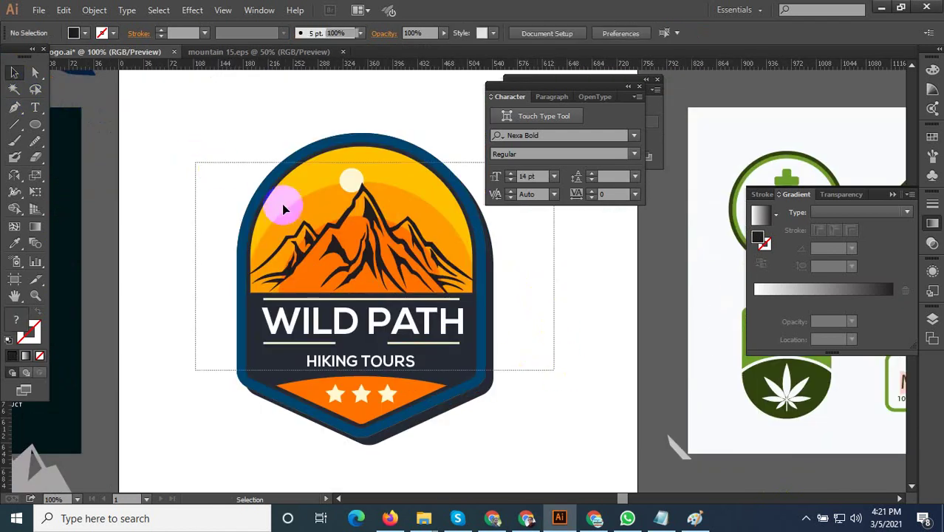
pyautogui.scroll(-2, 324, 266)
pyautogui.scroll(1, 443, 266)
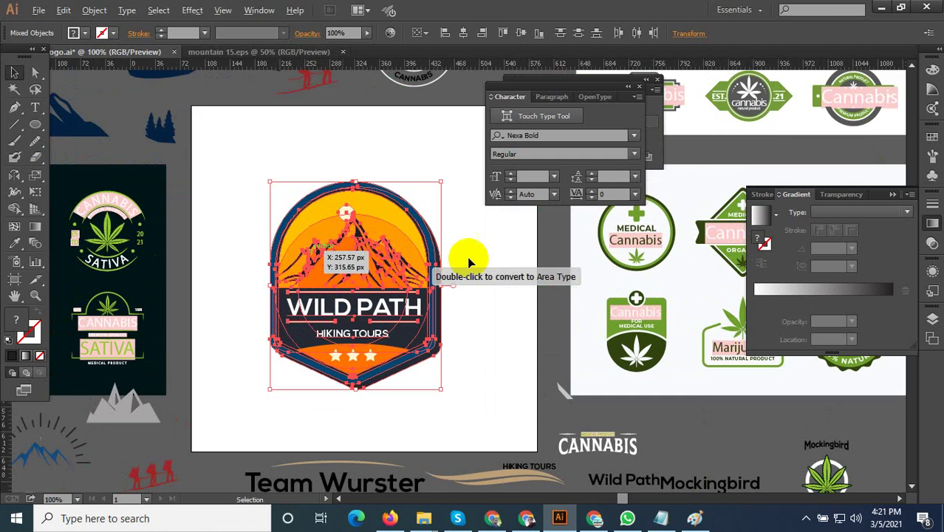
pyautogui.scroll(1, 510, 310)
# Select the orange mountain group inside the badge and delete it.
pyautogui.click(536, 332)
pyautogui.click(354, 267)
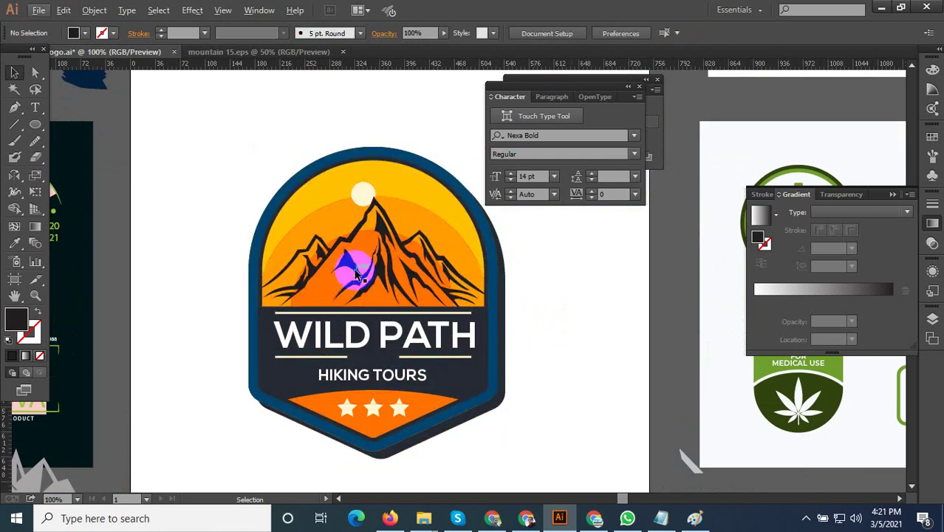
pyautogui.scroll(-2, 355, 273)
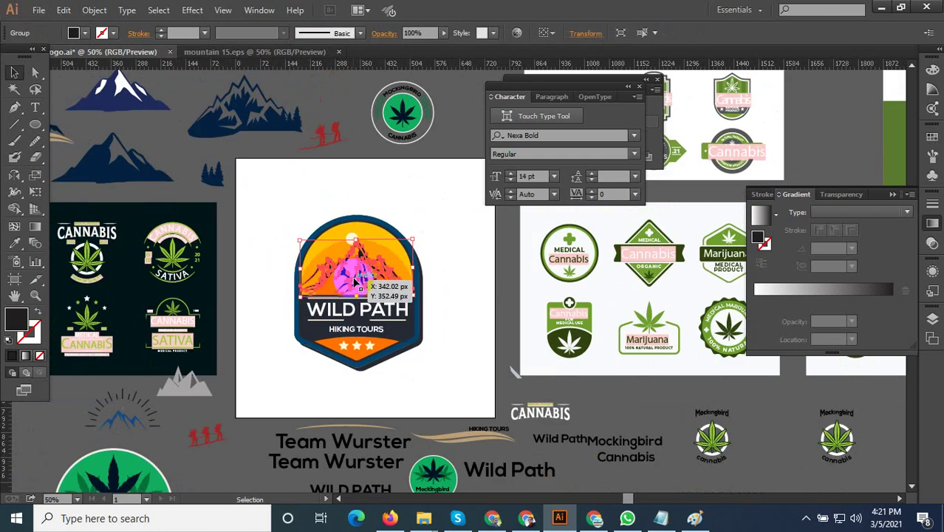
pyautogui.moveTo(355, 281); pyautogui.dragTo(433, 277)
pyautogui.press('Delete')
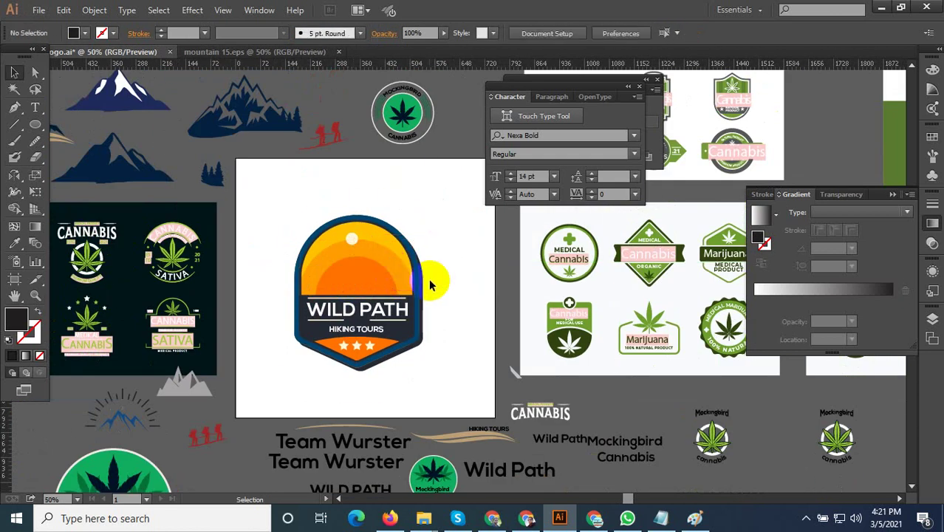
pyautogui.scroll(-1, 288, 243)
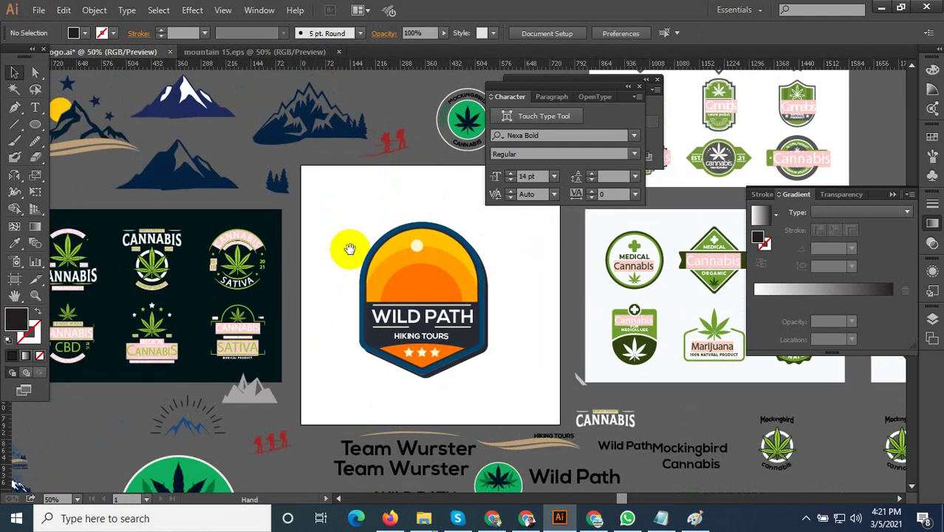
pyautogui.scroll(-1, 348, 247)
pyautogui.scroll(-1, 452, 268)
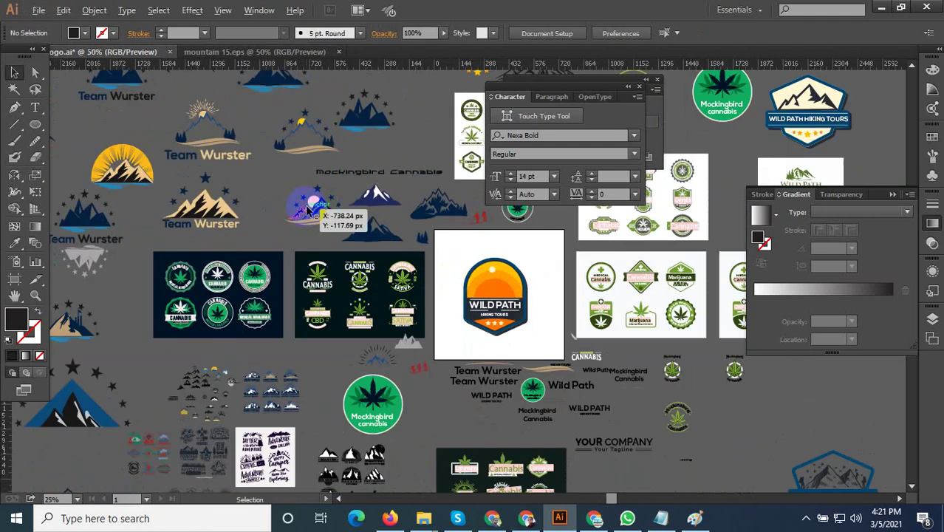
# Ungroup the starry mountain logo.
pyautogui.scroll(1, 308, 211)
pyautogui.scroll(1, 306, 257)
pyautogui.scroll(1, 316, 254)
pyautogui.click(348, 255)
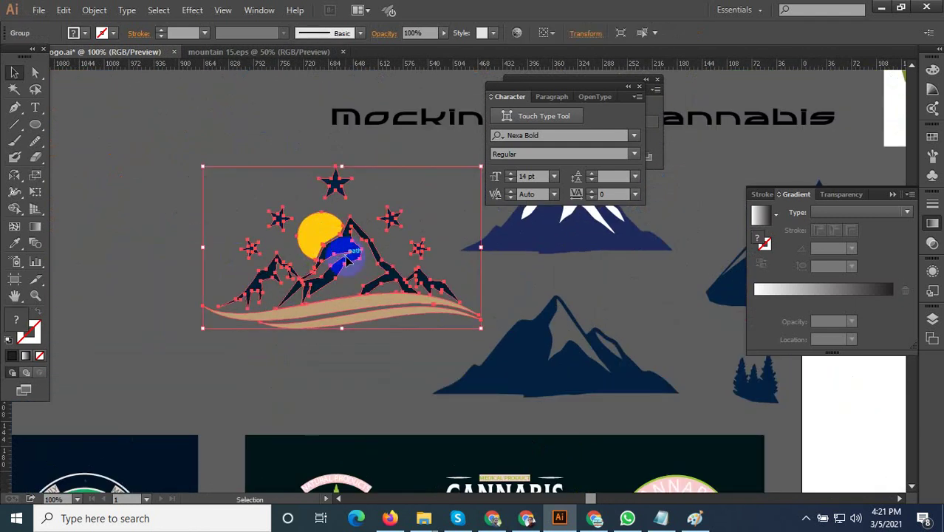
pyautogui.rightClick(348, 255)
pyautogui.click(358, 338)
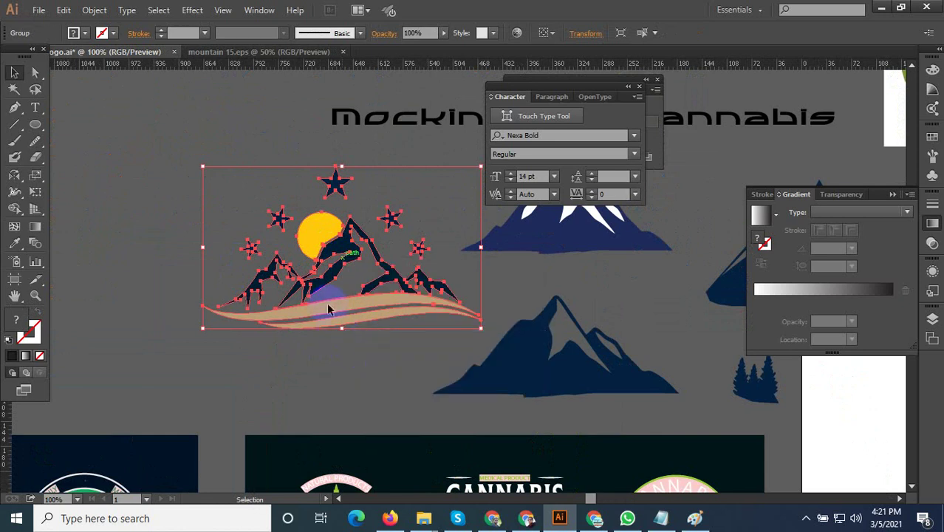
# Copy the big and small dark mountains onto the Wild Path badge.
pyautogui.click(318, 292)
pyautogui.scroll(-2, 303, 288)
pyautogui.scroll(2, 266, 288)
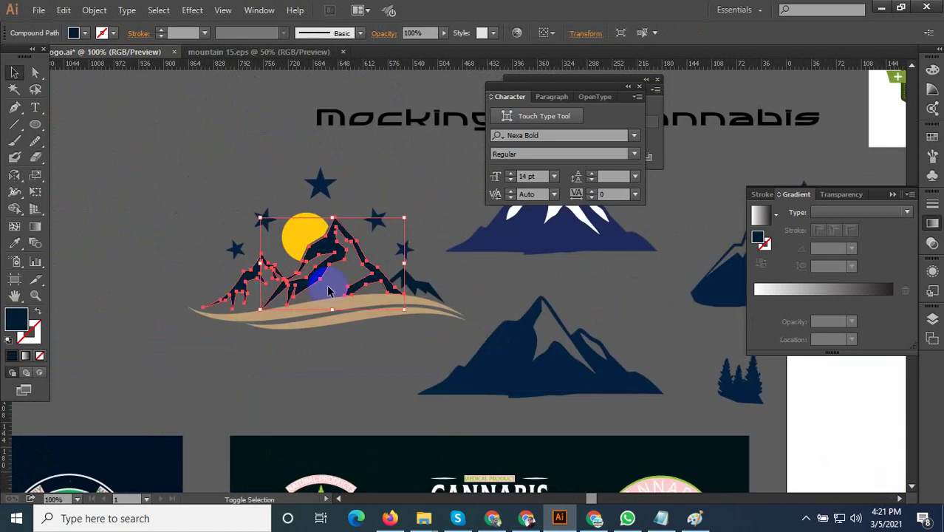
pyautogui.keyDown('shift'); pyautogui.click(411, 290); pyautogui.keyUp('shift')
pyautogui.scroll(-3, 142, 273)
pyautogui.moveTo(193, 267); pyautogui.dragTo(444, 379)
# Bring the copied dark mountains in front of the orange sky.
pyautogui.scroll(3, 444, 377)
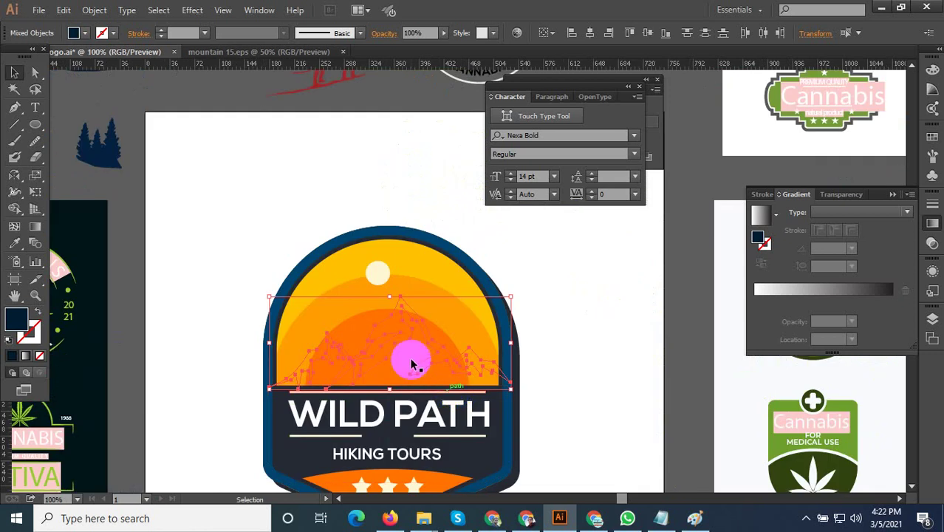
pyautogui.rightClick(411, 340)
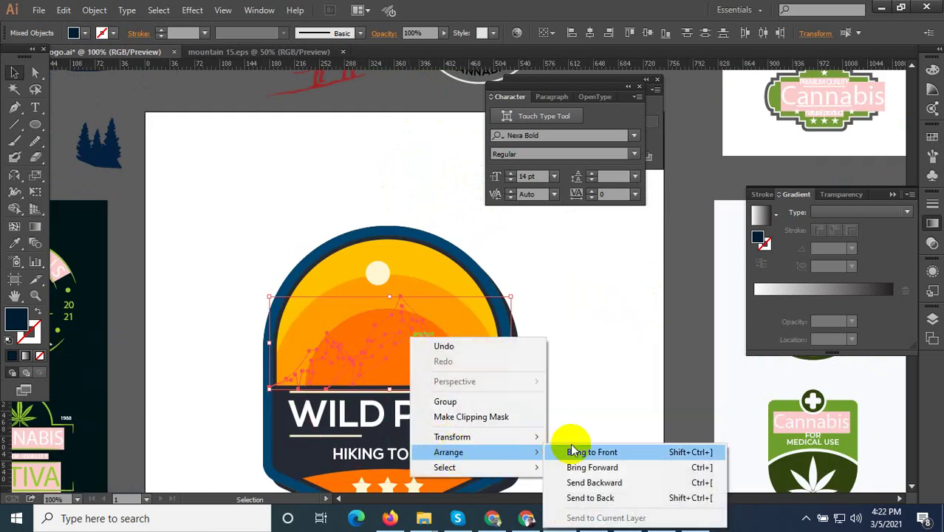
pyautogui.click(573, 449)
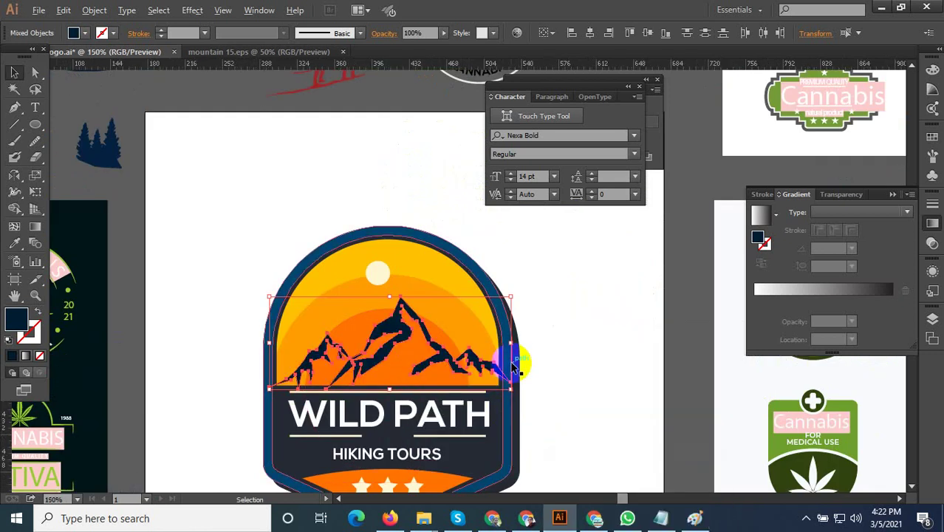
pyautogui.scroll(1, 512, 362)
pyautogui.moveTo(517, 334)
pyautogui.mouseDown()
pyautogui.moveTo(485, 335)
pyautogui.moveTo(524, 333)
pyautogui.mouseUp()
# Group the left, big and small mountain shapes into one range.
pyautogui.click(432, 359)
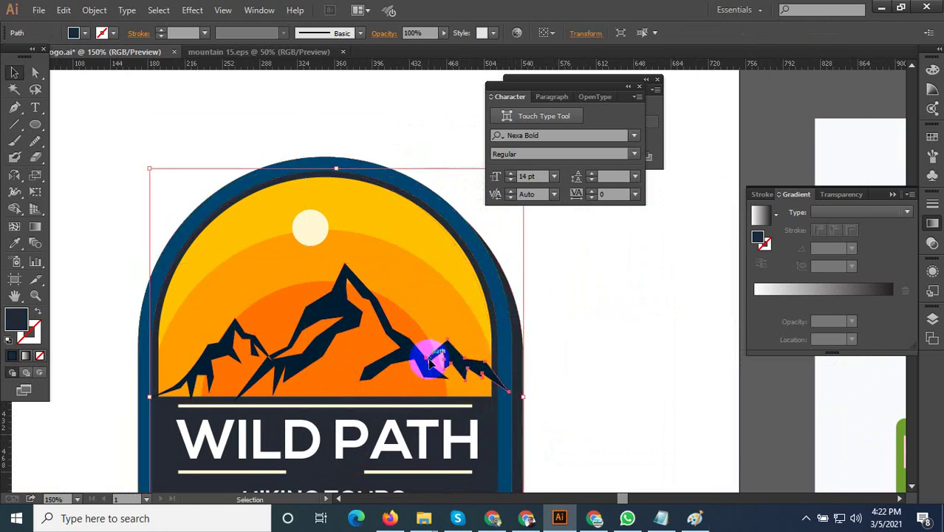
pyautogui.click(422, 362)
pyautogui.click(295, 331)
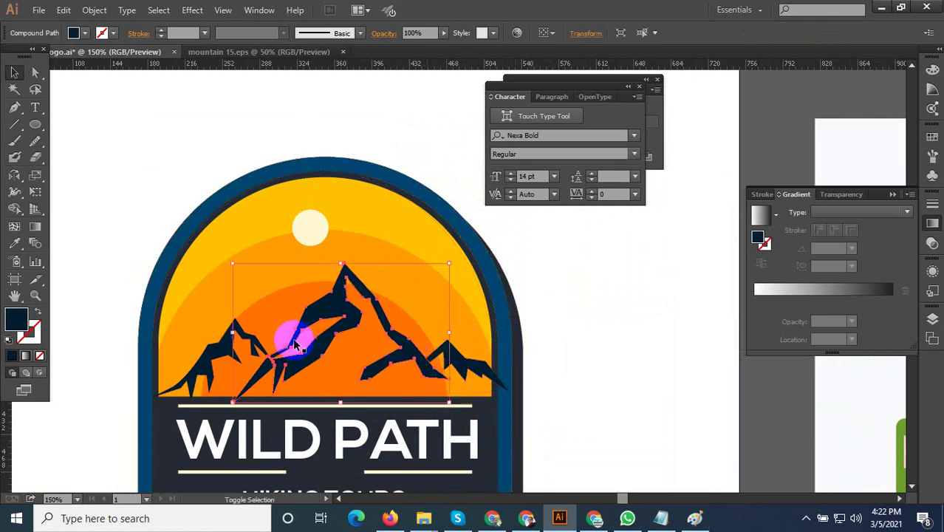
pyautogui.keyDown('shift'); pyautogui.click(231, 334); pyautogui.keyUp('shift')
pyautogui.click(110, 290)
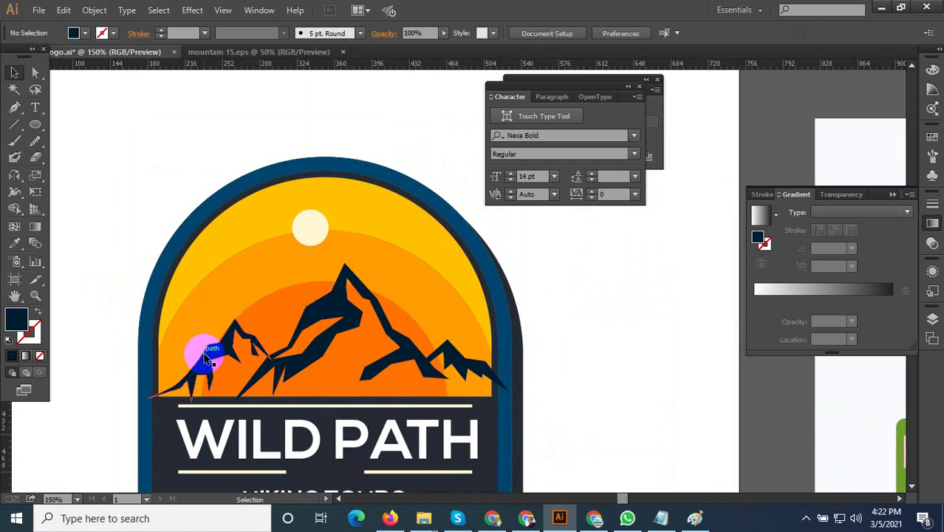
pyautogui.click(204, 348)
pyautogui.keyDown('shift'); pyautogui.click(413, 344); pyautogui.keyUp('shift')
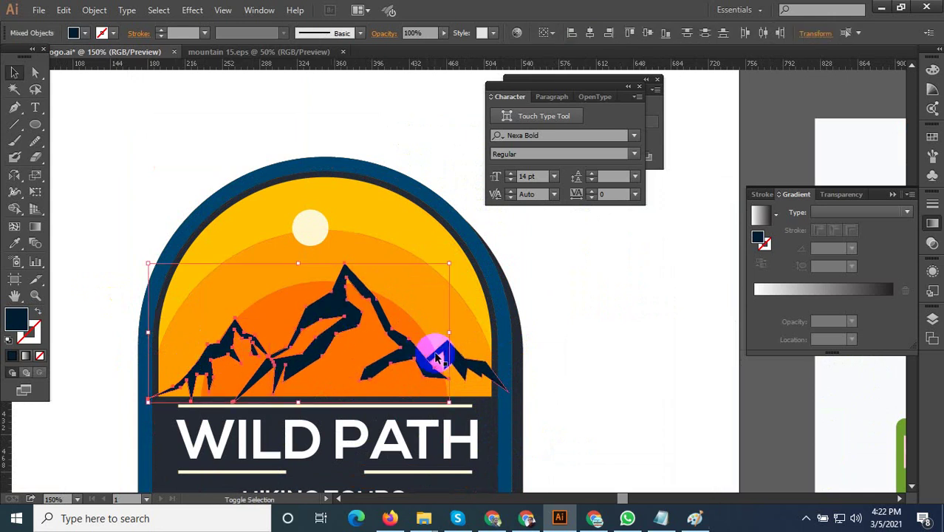
pyautogui.rightClick(337, 285)
pyautogui.click(379, 337)
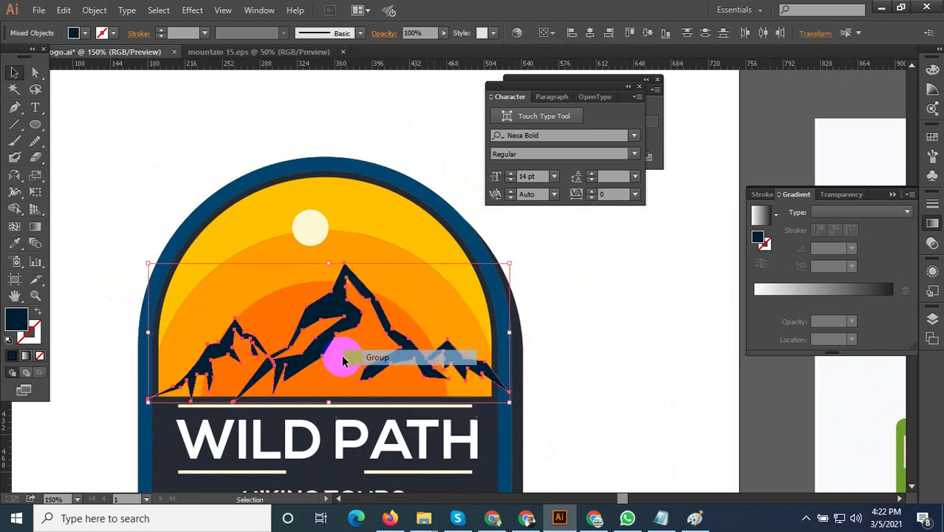
# Resize the mountain group to the badge's width and shift it slightly left.
pyautogui.moveTo(148, 334); pyautogui.dragTo(168, 336)
pyautogui.moveTo(329, 336)
pyautogui.mouseDown()
pyautogui.moveTo(333, 320)
pyautogui.moveTo(346, 318)
pyautogui.mouseUp()
pyautogui.scroll(2, 333, 320)
pyautogui.scroll(-2, 346, 317)
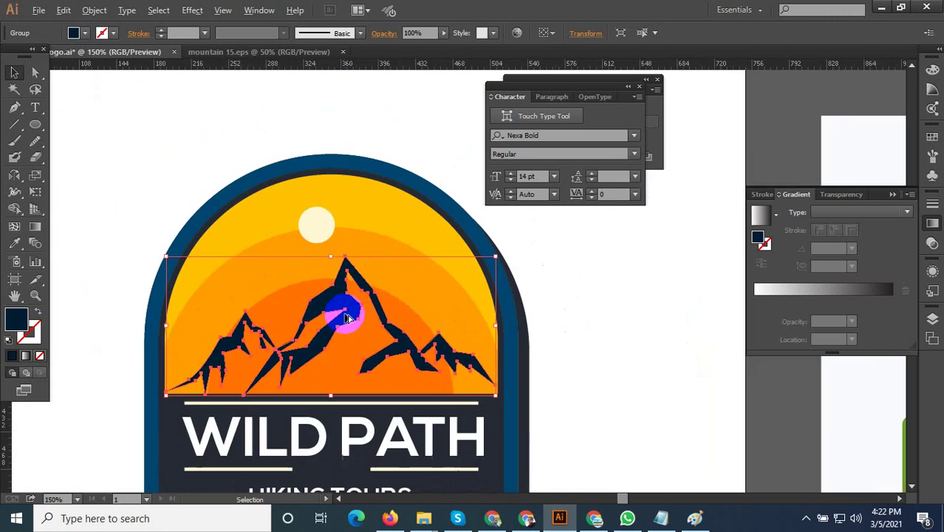
pyautogui.click(132, 391)
# Zoom out, pan to the blue hexagon mountain logo and select it.
pyautogui.scroll(-3, 486, 364)
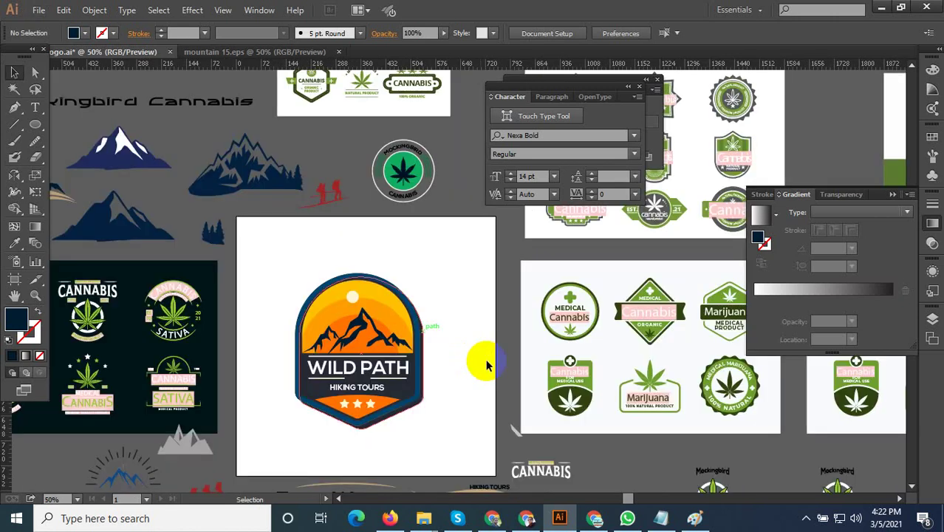
pyautogui.scroll(1, 376, 451)
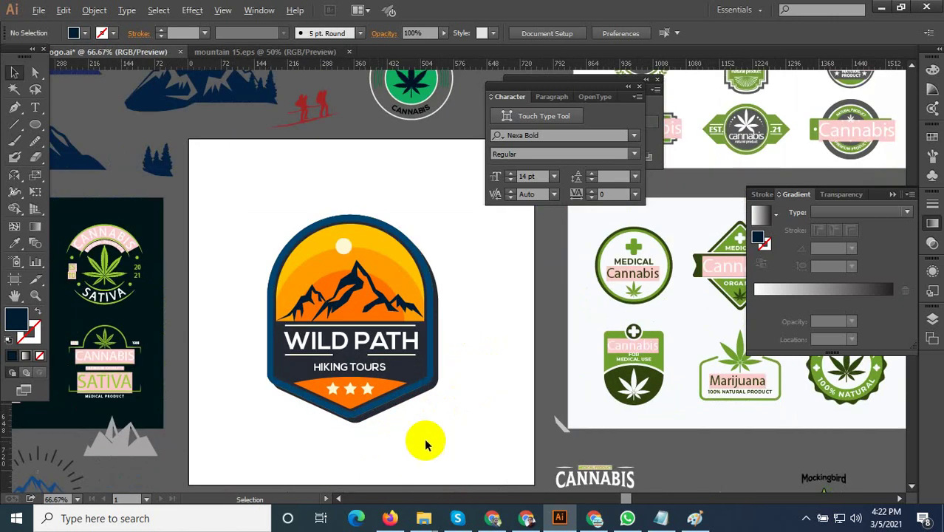
pyautogui.scroll(-3, 436, 441)
pyautogui.scroll(-2, 427, 442)
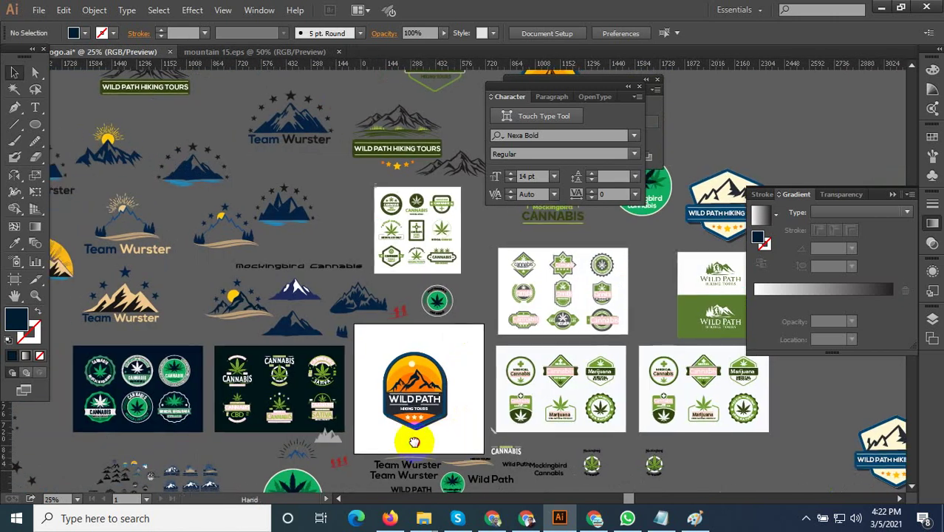
pyautogui.scroll(3, 181, 456)
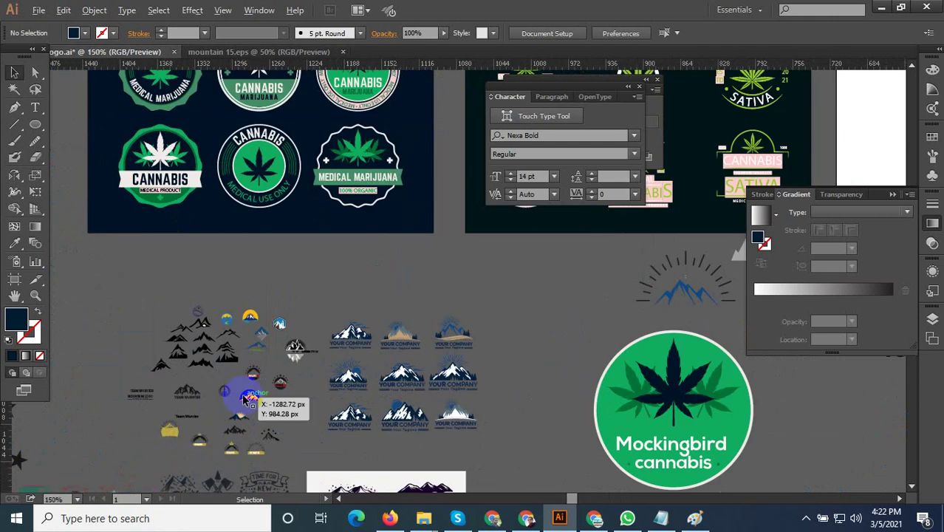
pyautogui.scroll(2, 285, 359)
pyautogui.scroll(1, 298, 353)
pyautogui.scroll(-1, 298, 354)
pyautogui.scroll(-1, 332, 442)
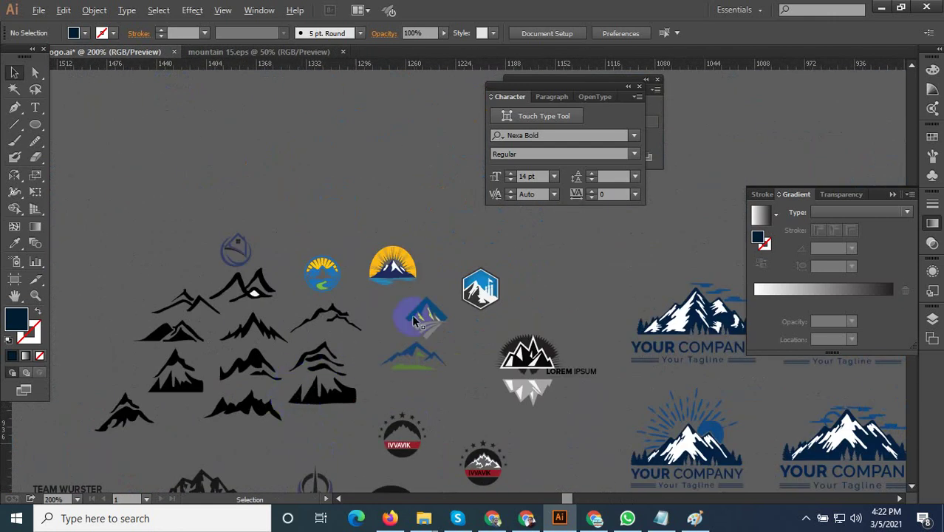
pyautogui.scroll(1, 556, 288)
pyautogui.scroll(5, 453, 295)
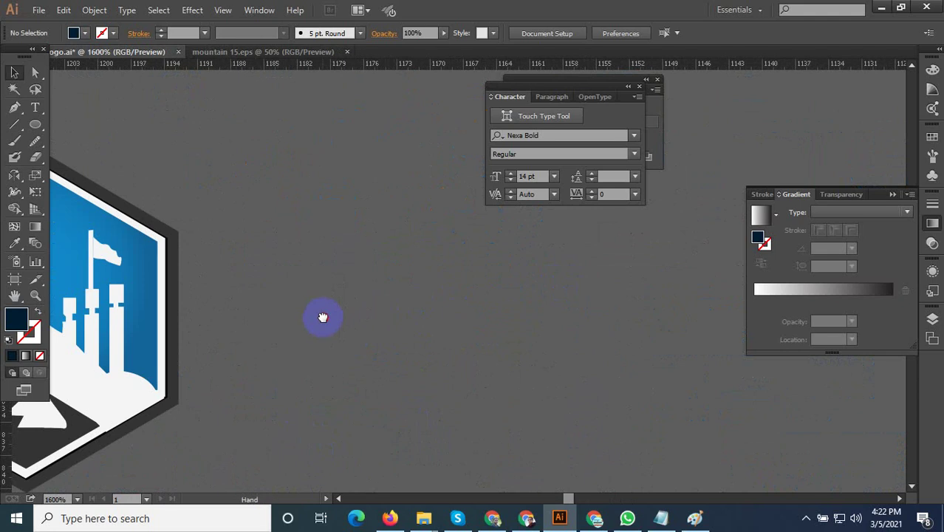
pyautogui.moveTo(321, 317); pyautogui.dragTo(565, 337)
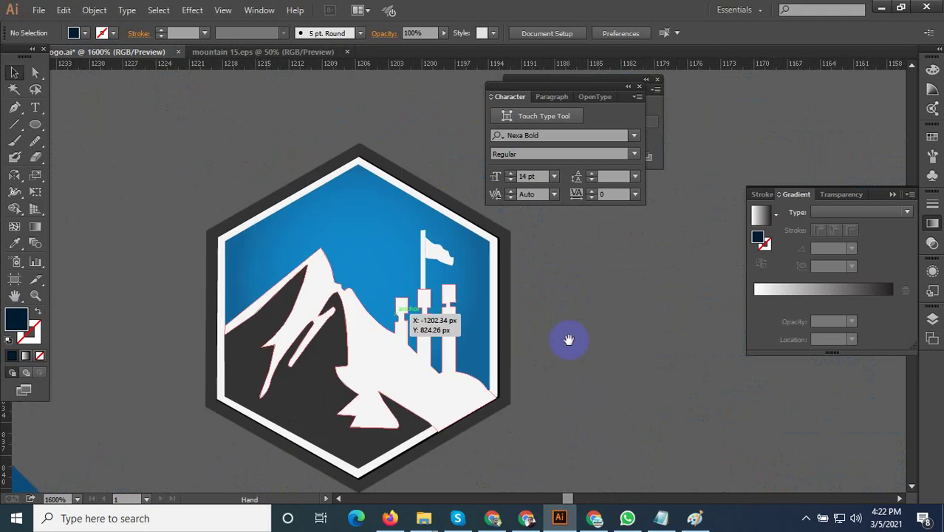
pyautogui.click(424, 283)
# Pan across the logo collection to survey the other mountain logos.
pyautogui.scroll(-3, 360, 294)
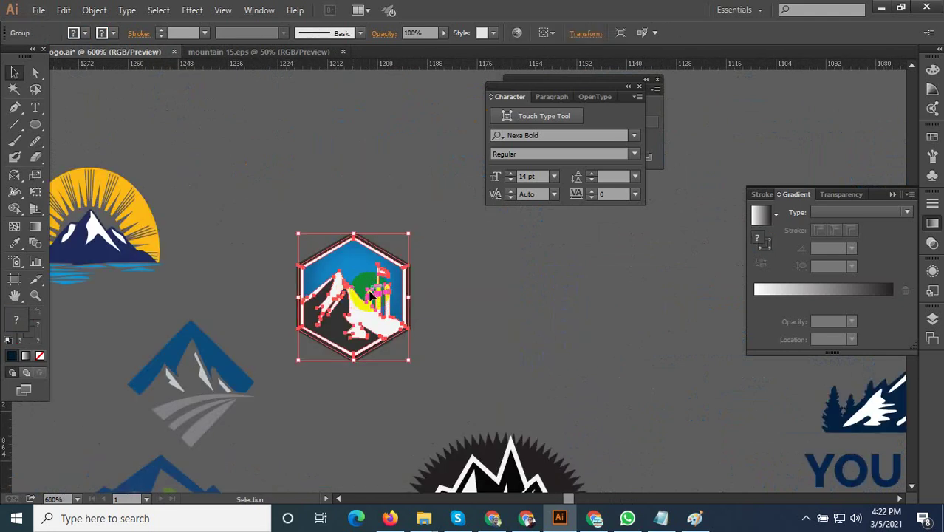
pyautogui.scroll(-2, 397, 316)
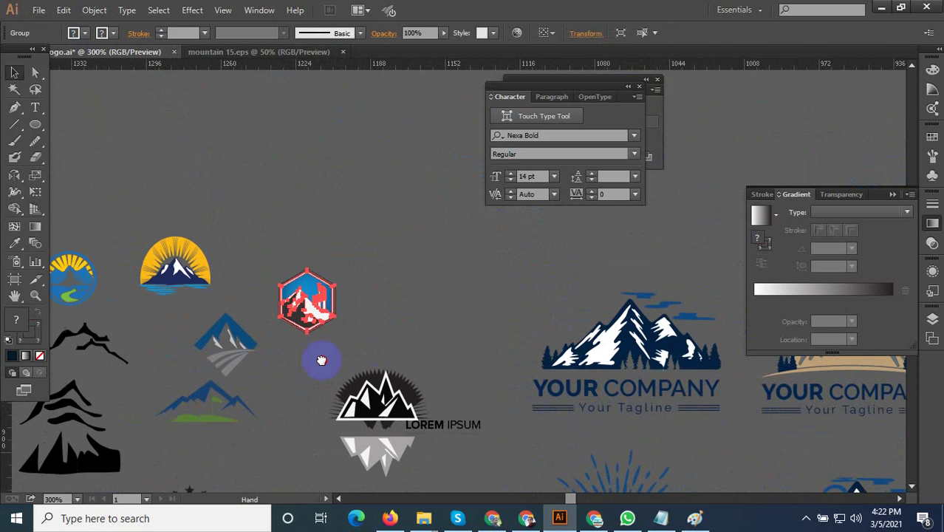
pyautogui.scroll(3, 275, 332)
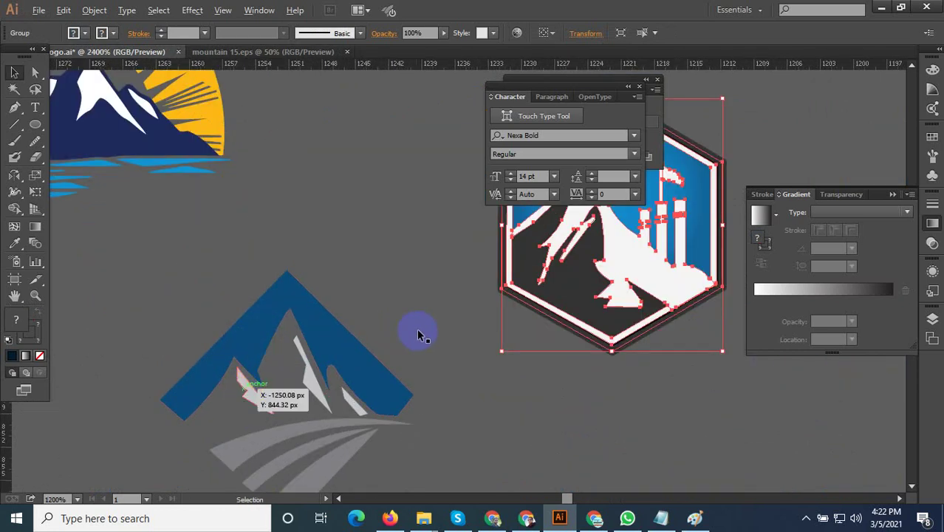
pyautogui.scroll(-2, 421, 333)
pyautogui.scroll(-3, 353, 353)
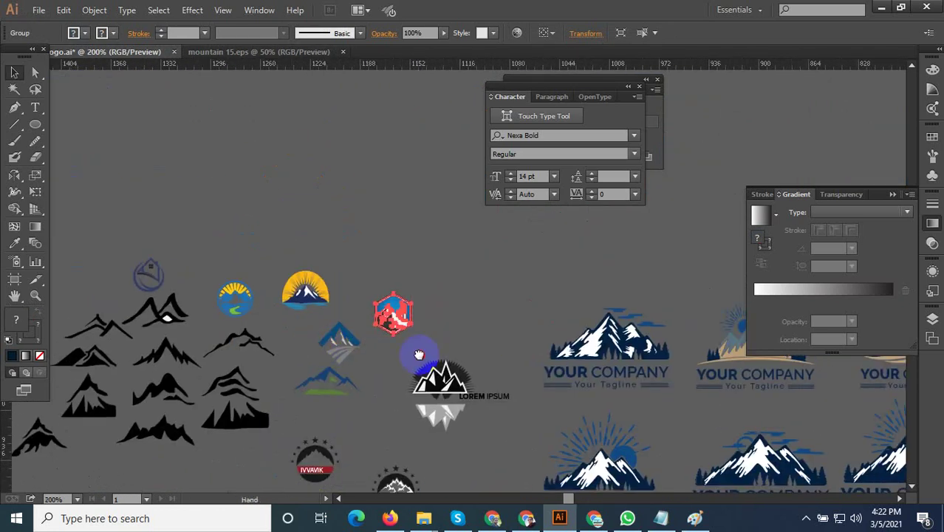
pyautogui.hscroll(5, 418, 359)
pyautogui.scroll(-2, 402, 354)
pyautogui.moveTo(517, 353); pyautogui.dragTo(519, 356)
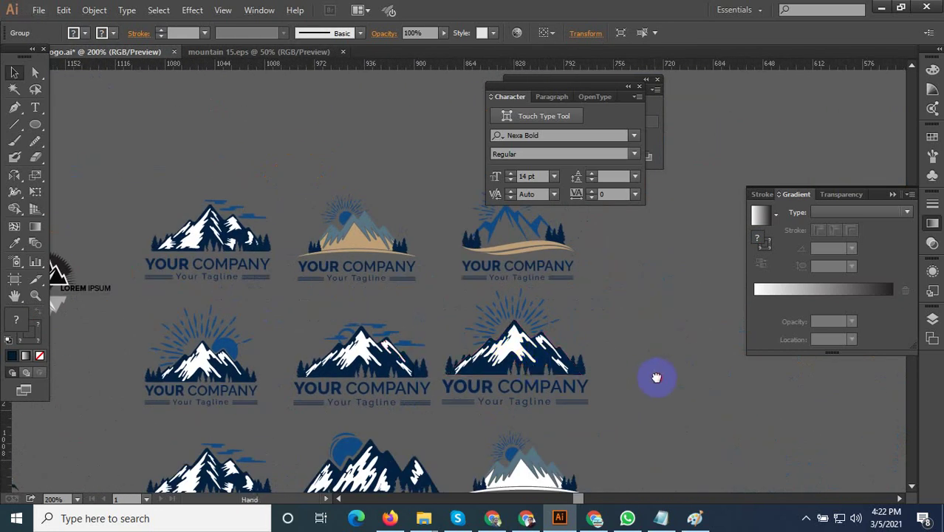
pyautogui.moveTo(656, 377)
pyautogui.mouseDown()
pyautogui.moveTo(487, 365)
pyautogui.moveTo(431, 299)
pyautogui.mouseUp()
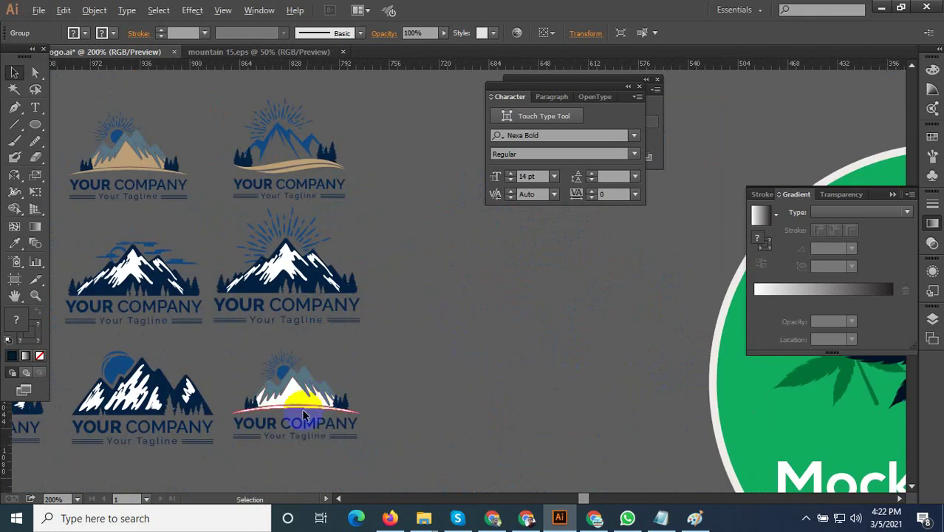
pyautogui.scroll(-5, 296, 411)
pyautogui.scroll(1, 420, 373)
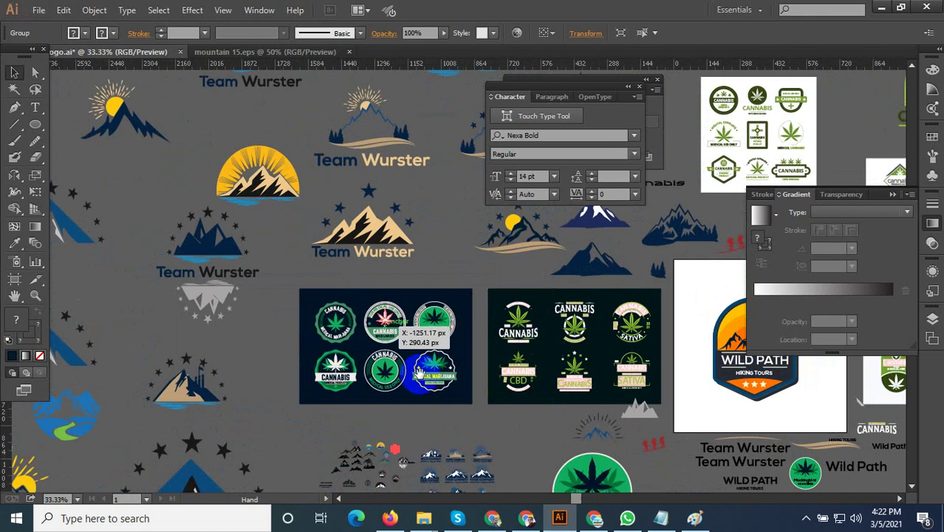
pyautogui.moveTo(418, 374); pyautogui.dragTo(566, 455)
pyautogui.moveTo(378, 325)
pyautogui.mouseDown()
pyautogui.moveTo(459, 330)
pyautogui.moveTo(436, 262)
pyautogui.moveTo(354, 270)
pyautogui.moveTo(327, 301)
pyautogui.mouseUp()
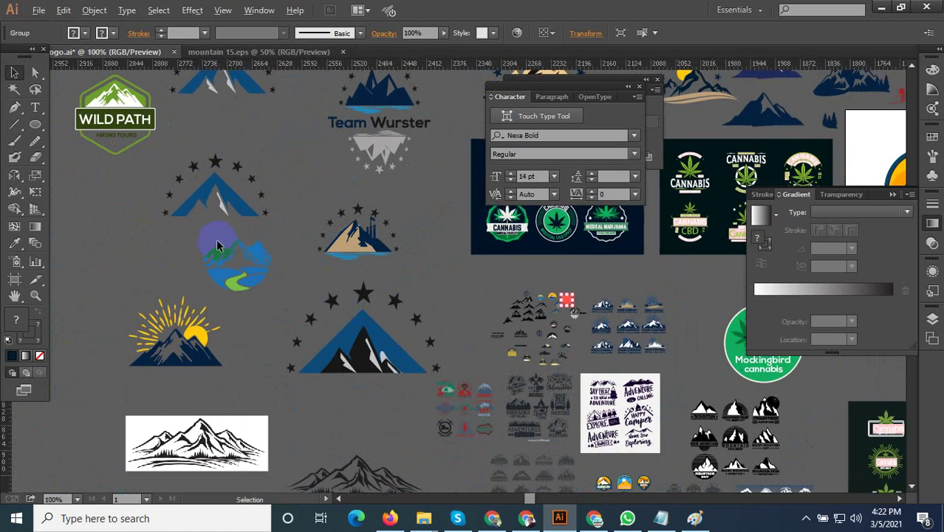
# Ungroup the blue mountain-and-river logo and select its mountain shape.
pyautogui.scroll(2, 260, 266)
pyautogui.click(271, 280)
pyautogui.rightClick(271, 280)
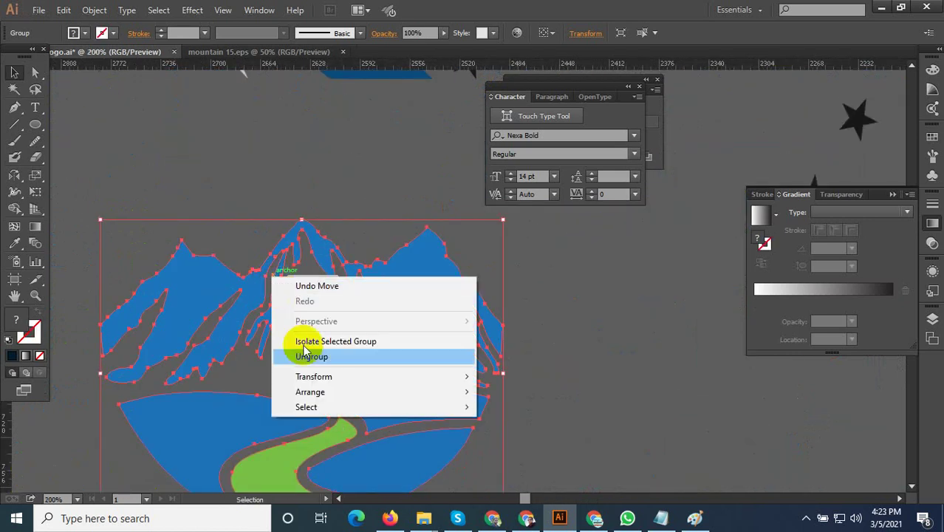
pyautogui.click(321, 356)
pyautogui.click(281, 303)
pyautogui.click(281, 304)
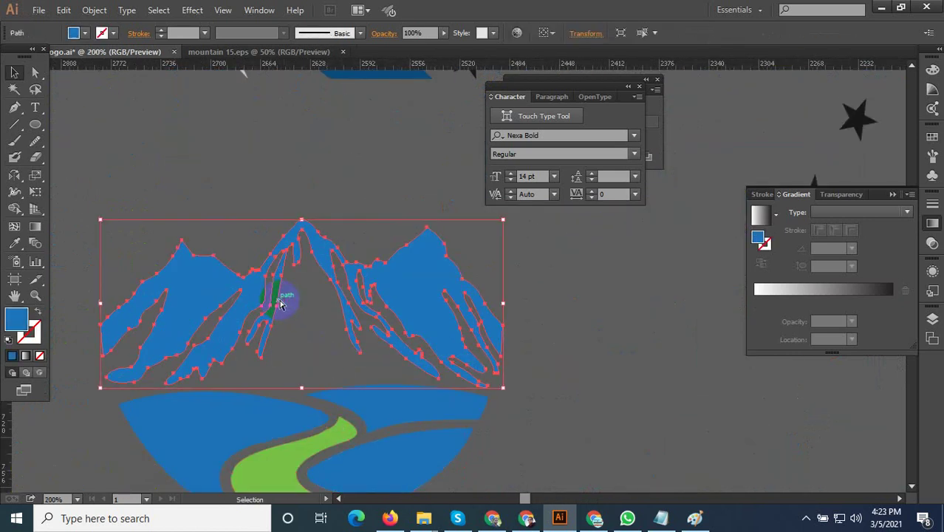
pyautogui.press('a')
pyautogui.press('v')
# Pan back to the Wild Path badge.
pyautogui.scroll(-10, 249, 363)
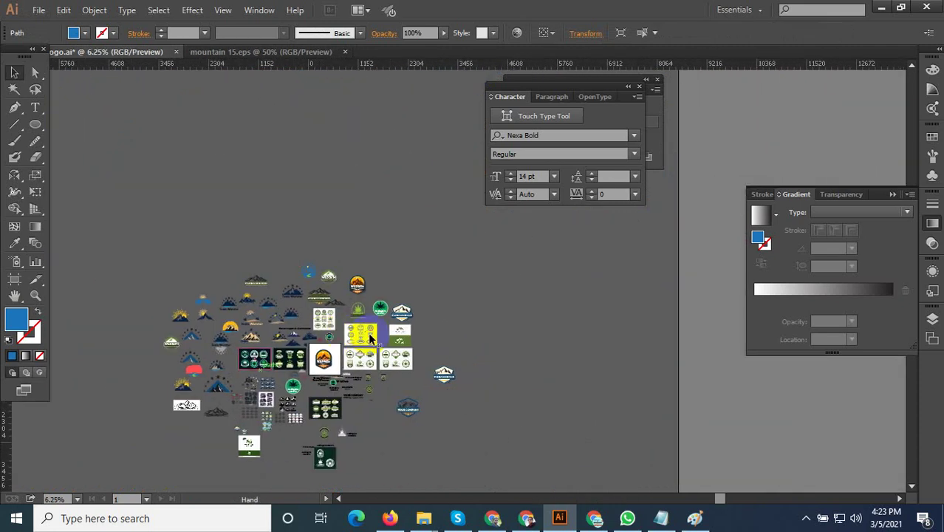
pyautogui.scroll(5, 221, 347)
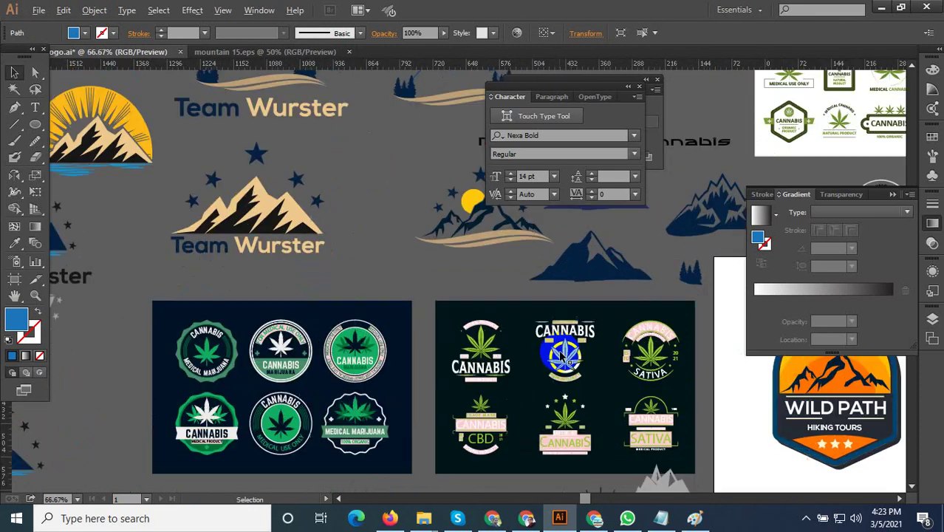
pyautogui.moveTo(534, 328); pyautogui.dragTo(141, 328)
pyautogui.scroll(-1, 358, 165)
# Move the badge's dark mountains above it and paste the blue mountain over the orange sky.
pyautogui.scroll(4, 344, 307)
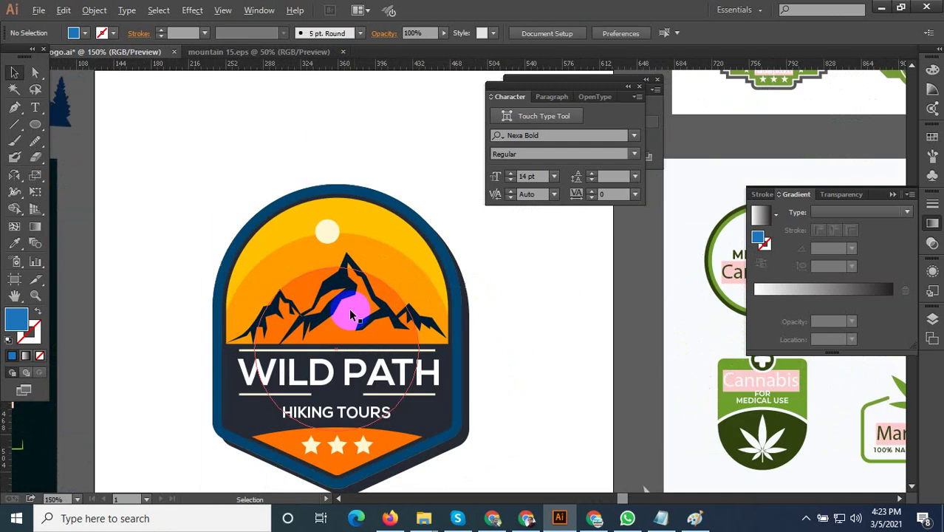
pyautogui.hotkey('ctrl', '-')
pyautogui.hotkey('ctrl', '-')
pyautogui.moveTo(332, 292); pyautogui.dragTo(342, 152)
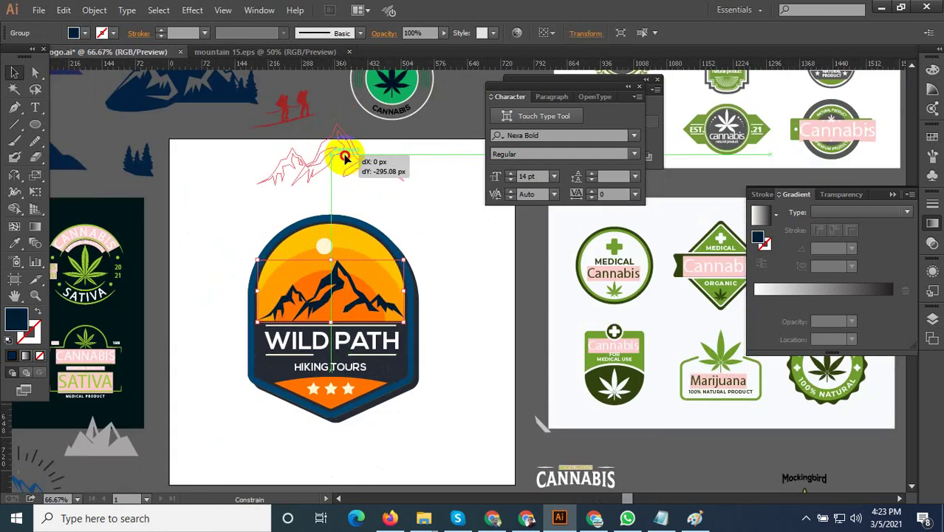
pyautogui.hotkey('ctrl', 'v')
pyautogui.moveTo(437, 295); pyautogui.dragTo(304, 301)
# Scale the blue mountain to span the badge and lower it onto the text band.
pyautogui.scroll(4, 304, 301)
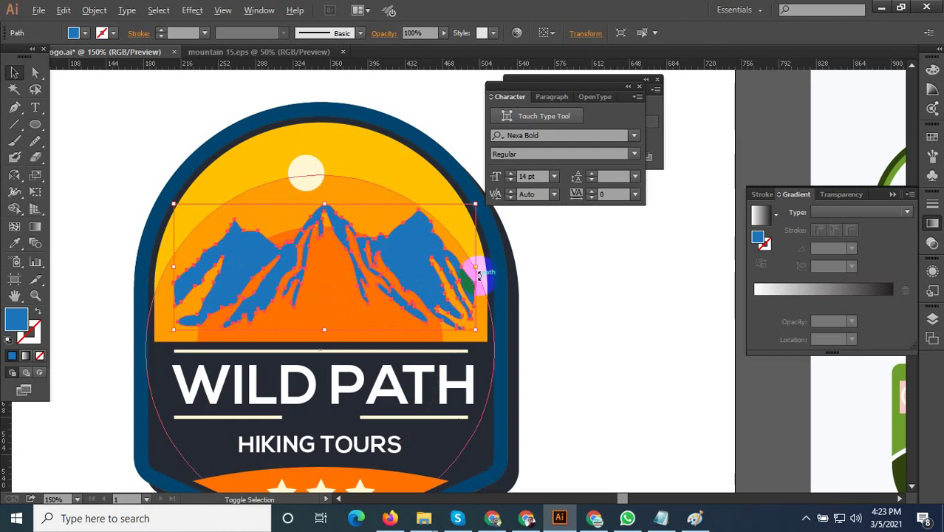
pyautogui.moveTo(477, 269); pyautogui.dragTo(400, 266)
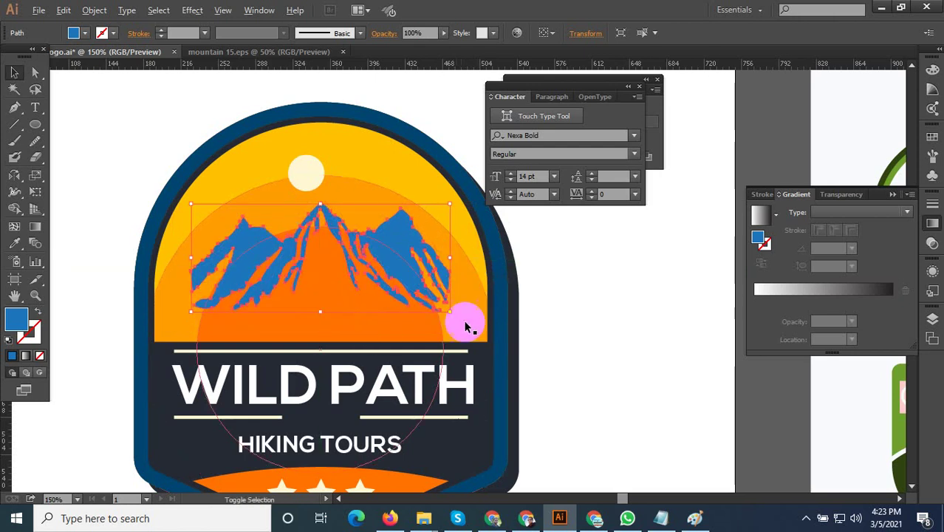
pyautogui.moveTo(449, 315); pyautogui.dragTo(484, 363)
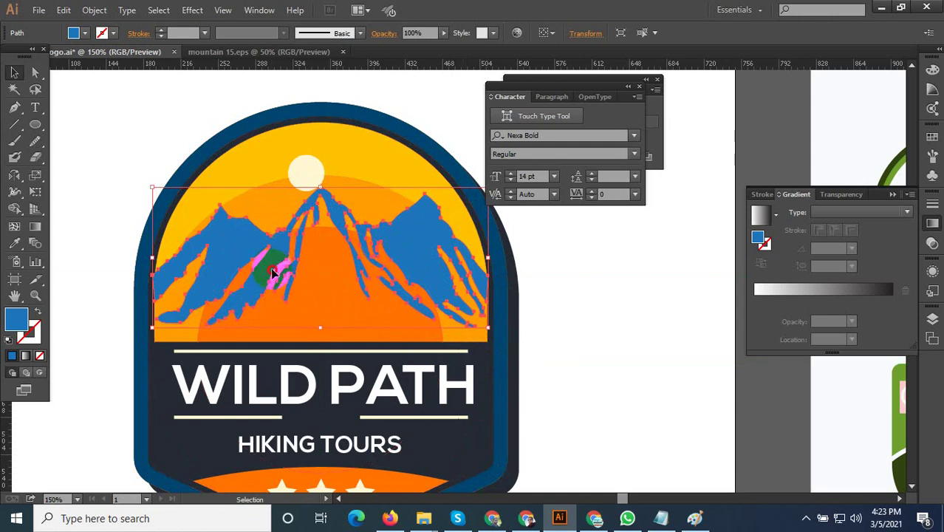
pyautogui.moveTo(273, 274); pyautogui.dragTo(273, 292)
pyautogui.click(607, 292)
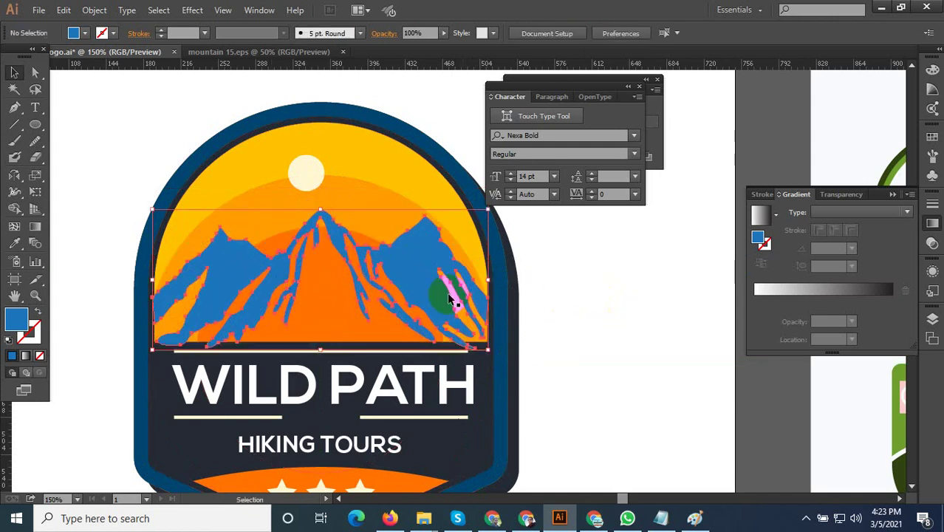
pyautogui.scroll(2, 367, 311)
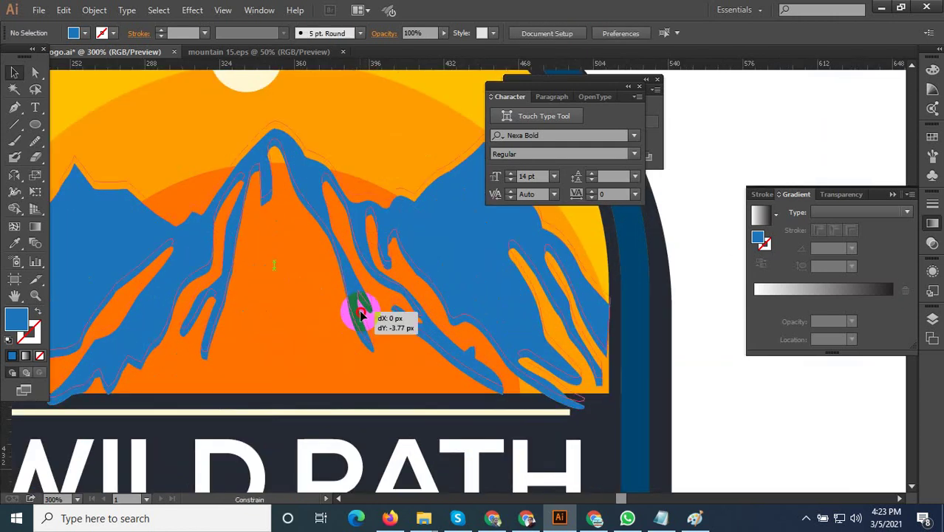
pyautogui.moveTo(361, 315); pyautogui.dragTo(358, 312)
pyautogui.scroll(-2, 359, 312)
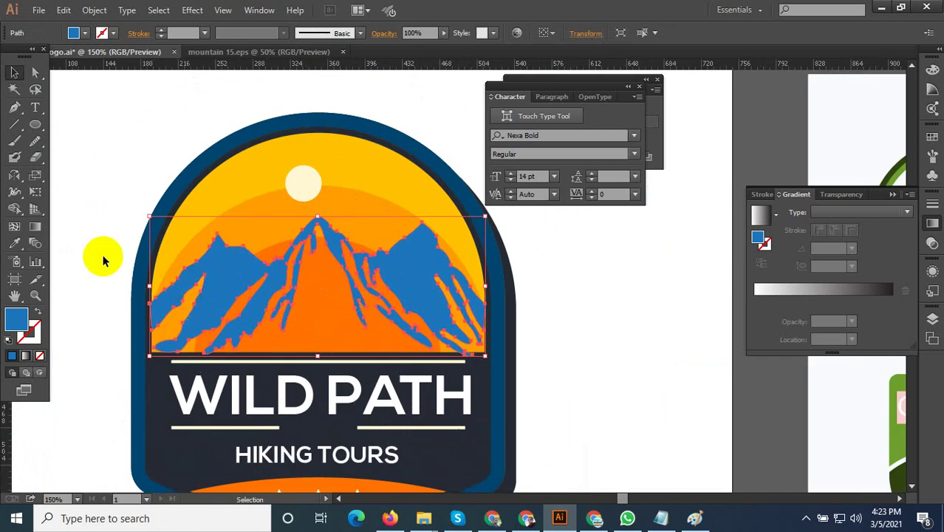
# Recolour the mountains with the badge's dark navy using the Eyedropper.
pyautogui.click(15, 247)
pyautogui.click(180, 443)
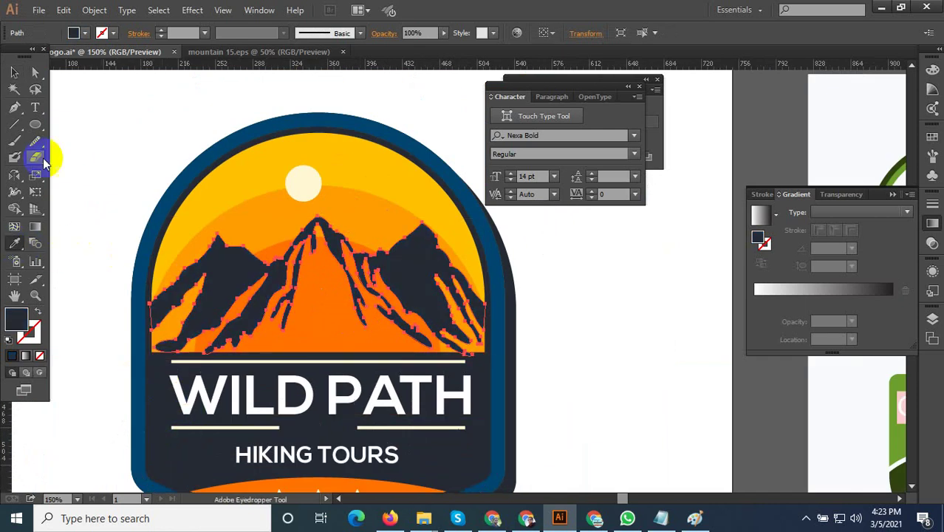
pyautogui.click(14, 73)
pyautogui.click(540, 306)
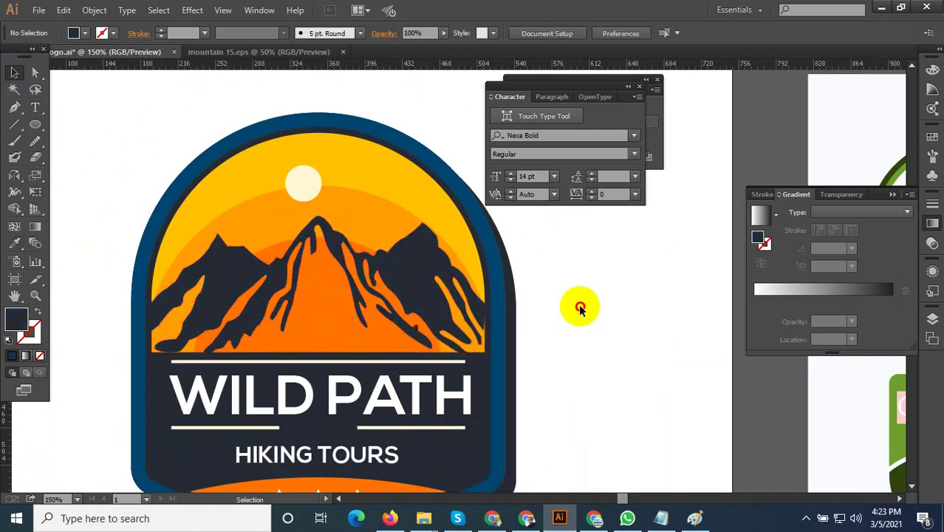
pyautogui.scroll(-2, 580, 308)
pyautogui.scroll(2, 500, 317)
# Zoom in on the dark mountain shape's lower-left edge.
pyautogui.click(442, 319)
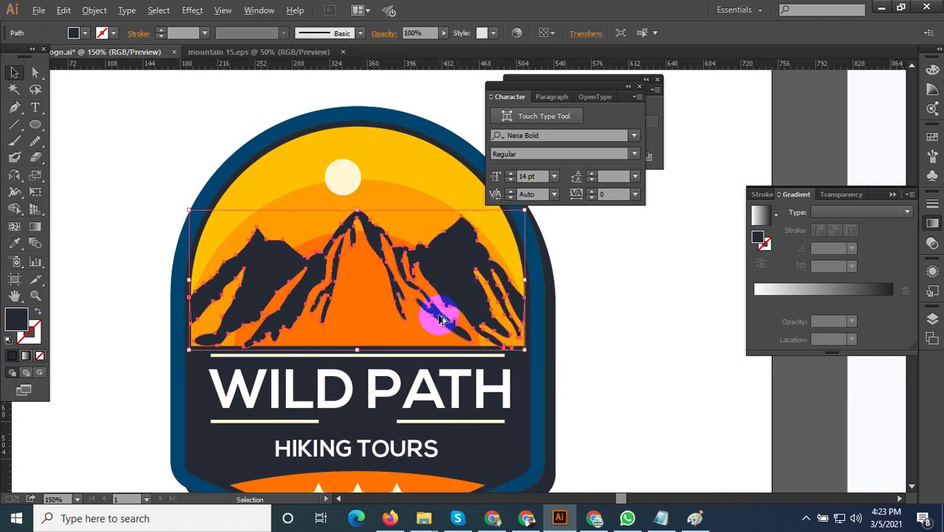
pyautogui.scroll(2, 414, 347)
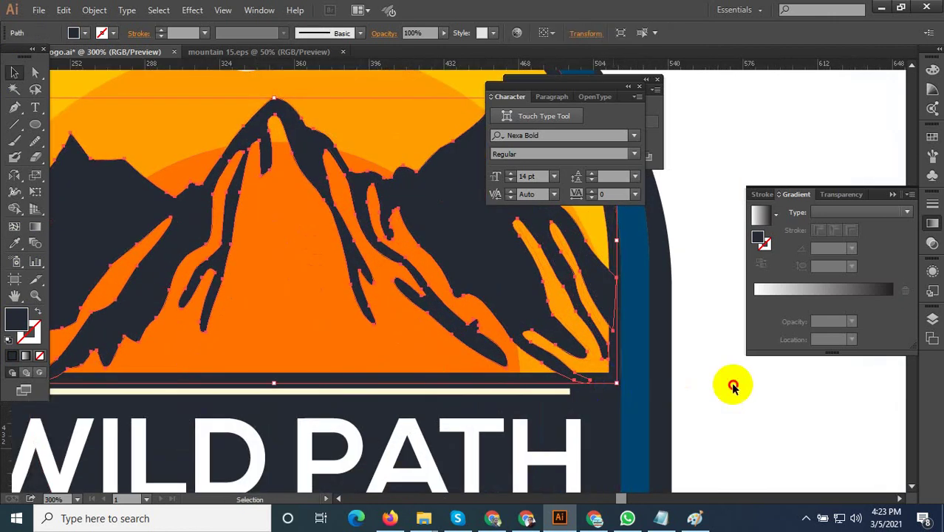
pyautogui.click(720, 409)
pyautogui.scroll(-1, 721, 409)
pyautogui.scroll(-1, 720, 409)
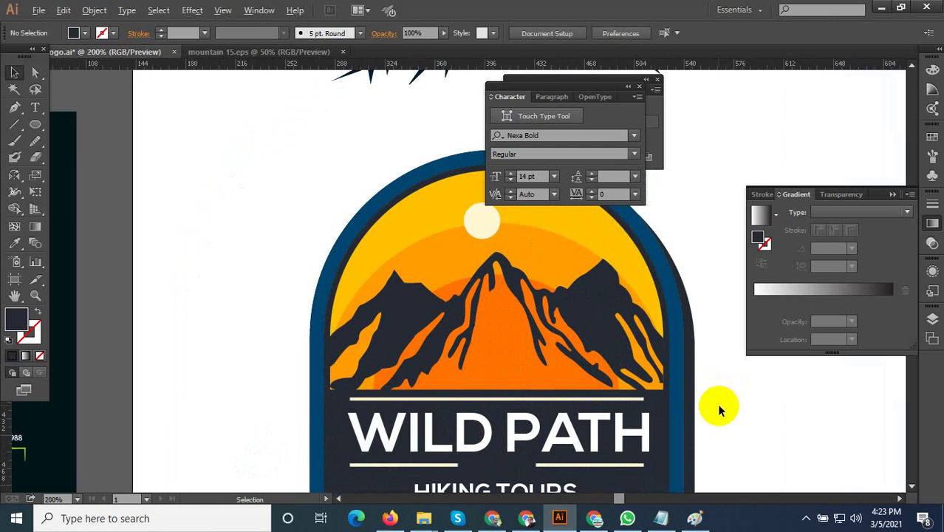
pyautogui.scroll(1, 721, 409)
pyautogui.scroll(3, 221, 379)
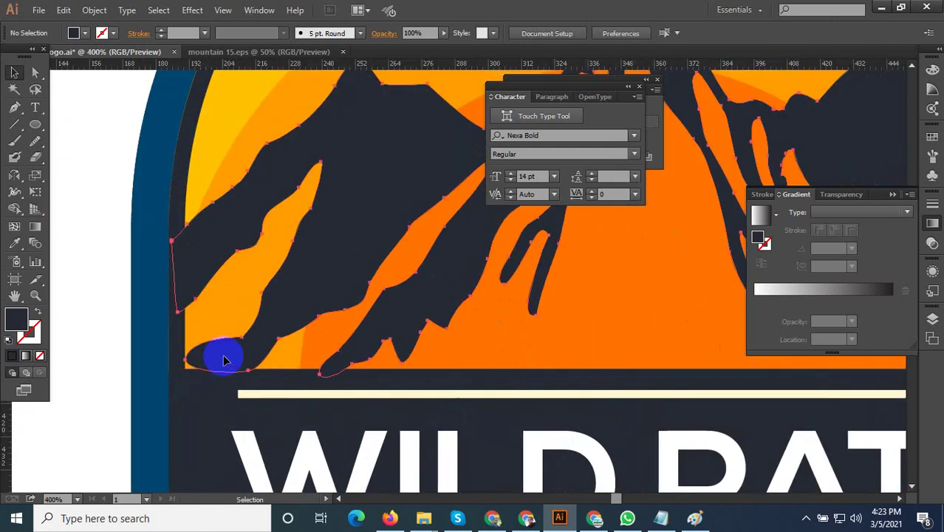
# Stretch the lower-left corner to the left border, making the mountain about 330 × 138 px.
pyautogui.click(223, 359)
pyautogui.scroll(1, 194, 384)
pyautogui.scroll(1, 145, 403)
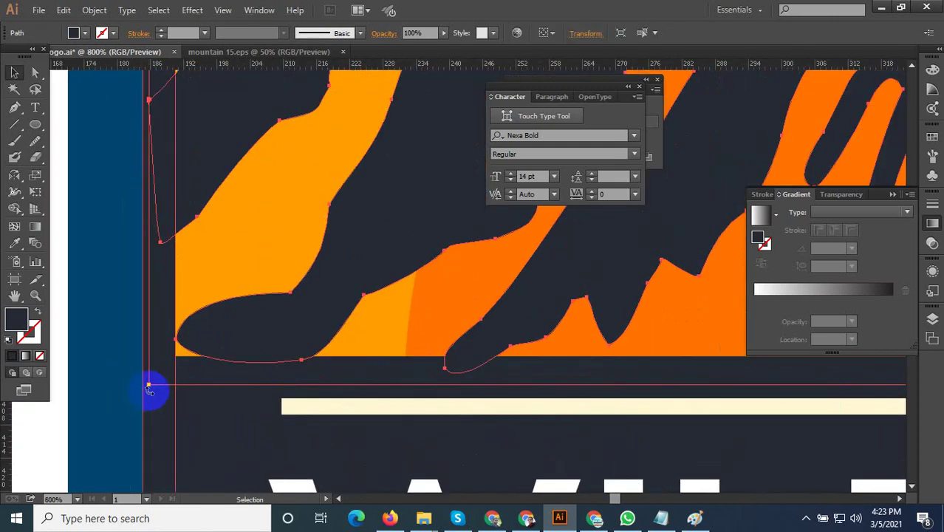
pyautogui.moveTo(149, 386); pyautogui.dragTo(145, 400)
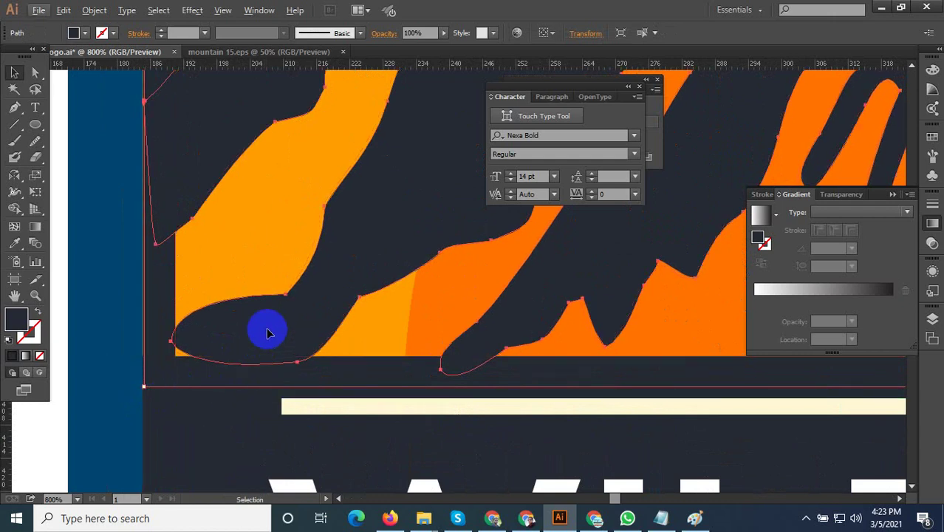
pyautogui.moveTo(268, 326); pyautogui.dragTo(270, 339)
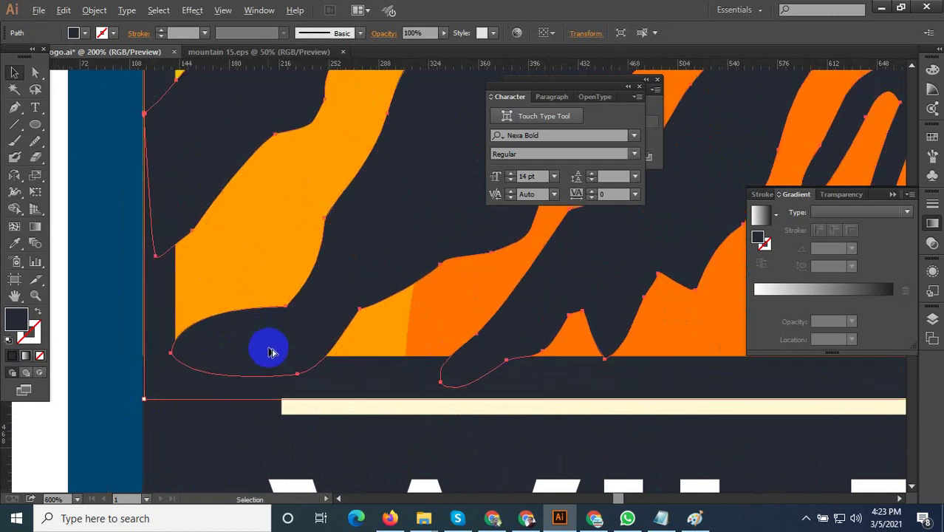
pyautogui.scroll(-4, 269, 338)
pyautogui.click(155, 276)
pyautogui.scroll(-1, 173, 298)
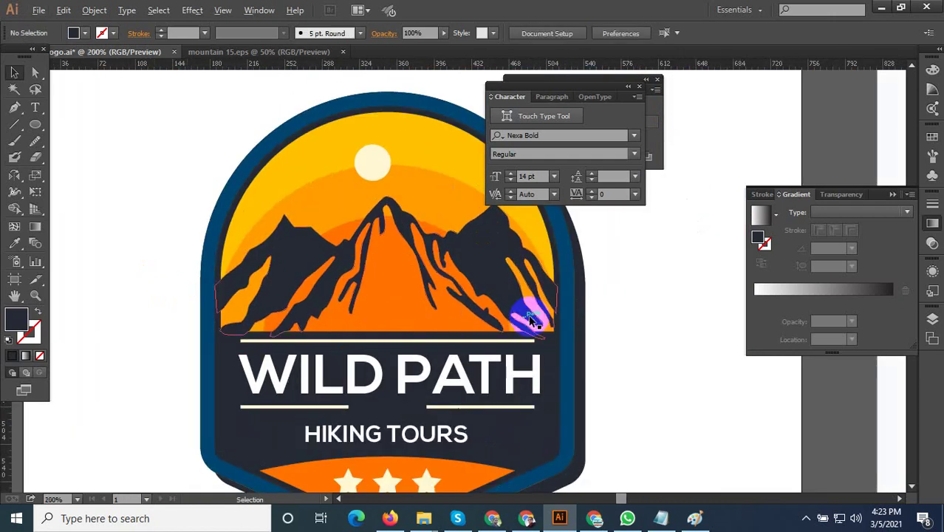
# Pull the mountain's right edge in line with the badge's right border.
pyautogui.scroll(3, 607, 295)
pyautogui.click(653, 332)
pyautogui.scroll(2, 653, 332)
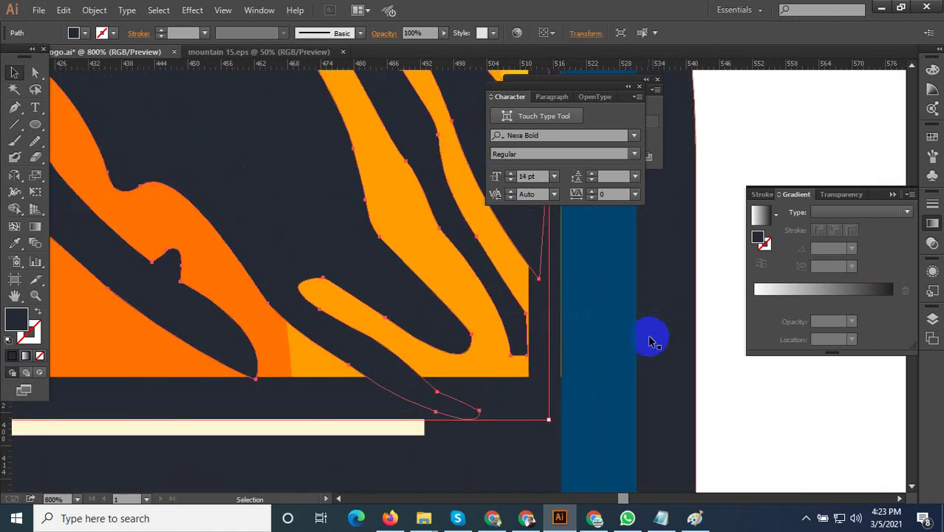
pyautogui.scroll(-1, 287, 405)
pyautogui.scroll(-1, 392, 254)
pyautogui.scroll(2, 408, 302)
pyautogui.scroll(2, 418, 193)
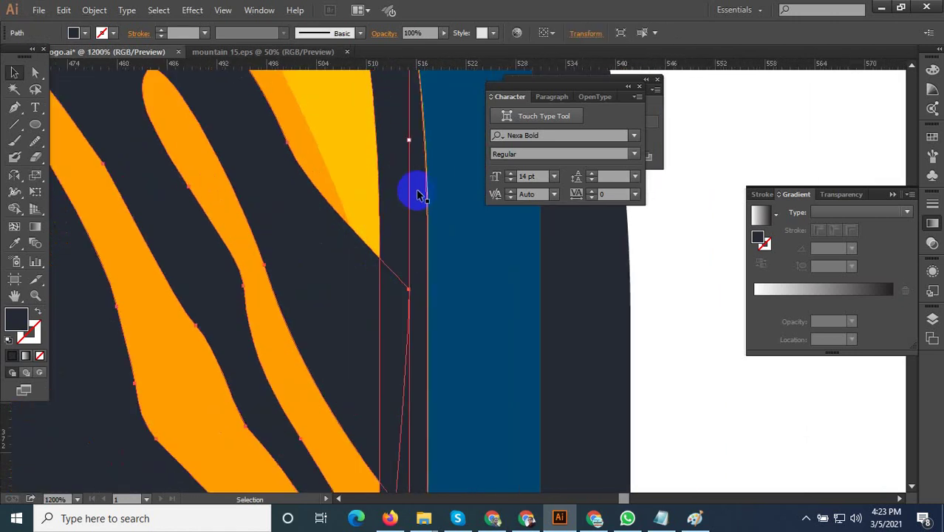
pyautogui.moveTo(412, 141); pyautogui.dragTo(424, 141)
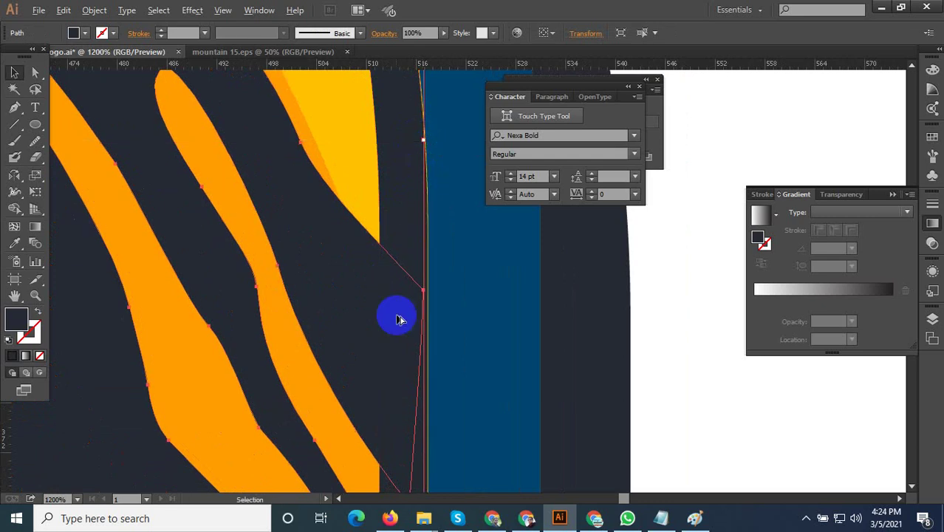
pyautogui.scroll(-2, 405, 331)
pyautogui.click(580, 351)
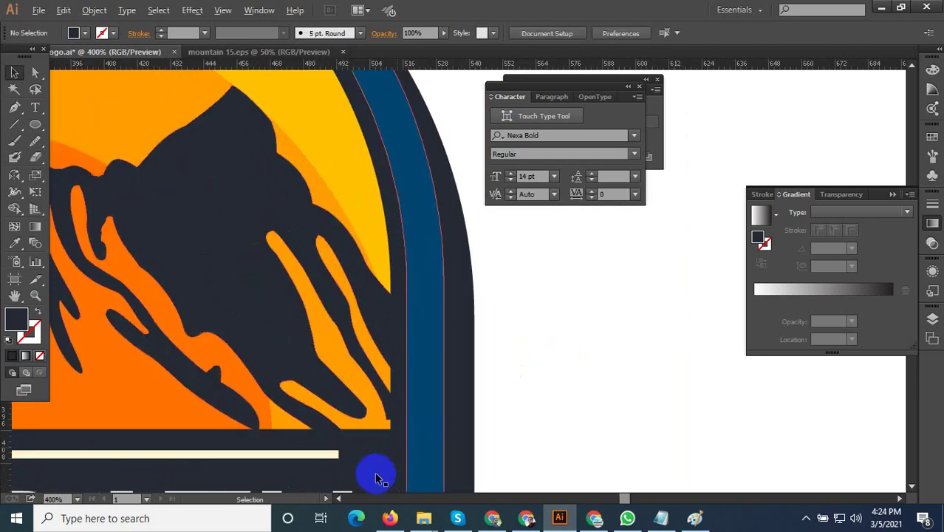
# Raise the mountain range about 14 px closer to the sun.
pyautogui.scroll(-3, 506, 370)
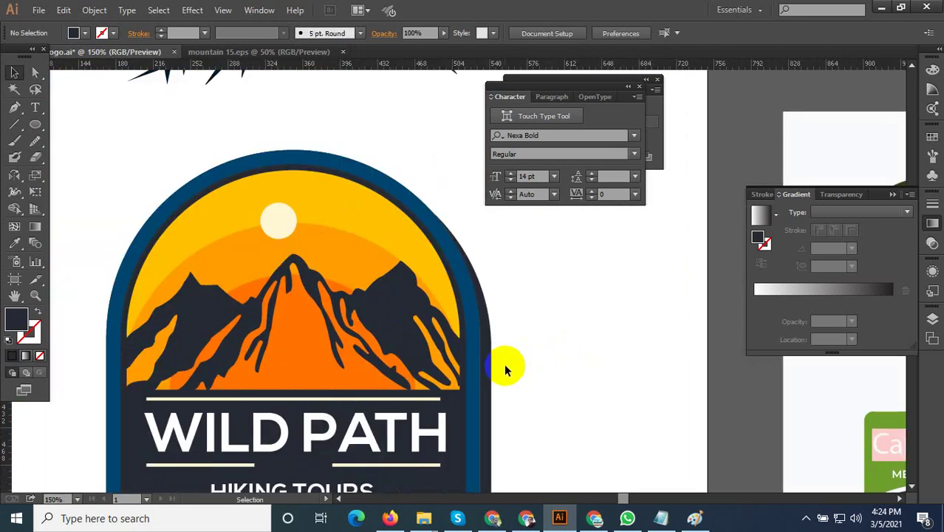
pyautogui.click(300, 259)
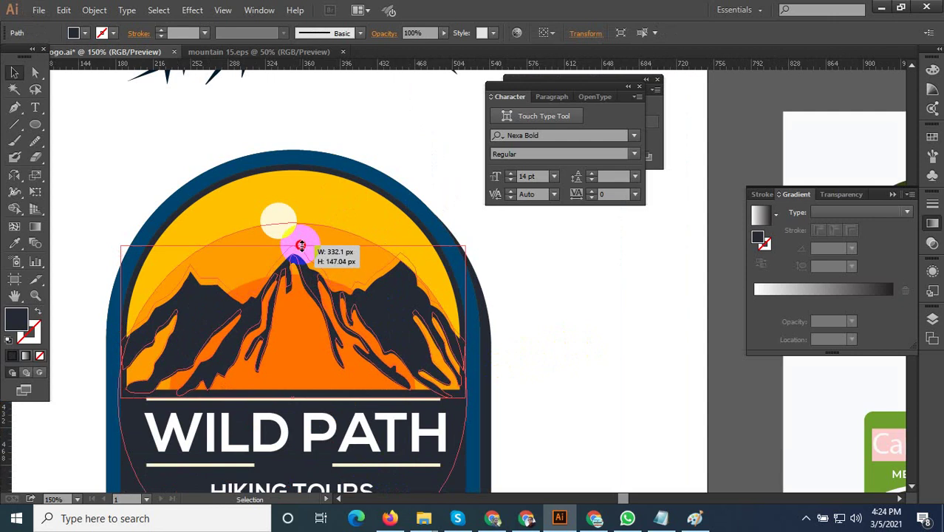
pyautogui.moveTo(295, 255); pyautogui.dragTo(299, 246)
pyautogui.click(616, 372)
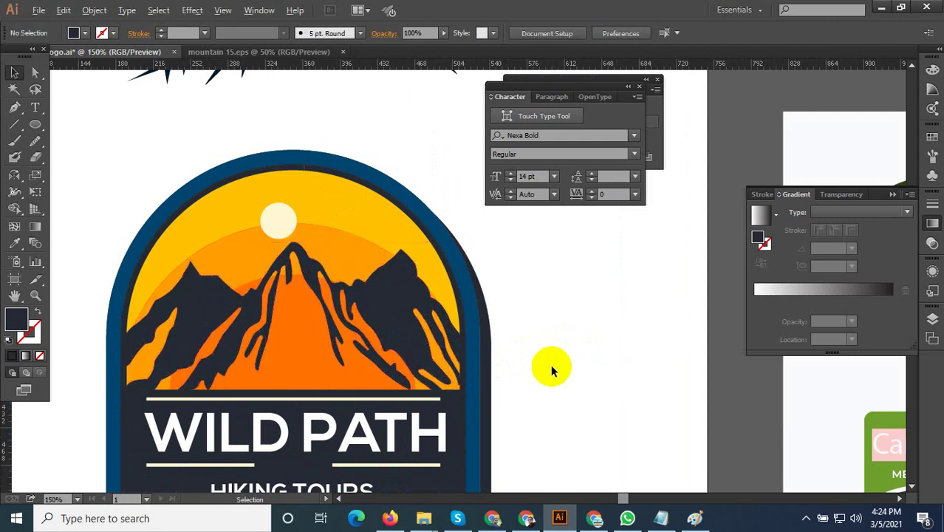
# Zoom in and out around the Wild Path logo to inspect it.
pyautogui.scroll(-2, 436, 312)
pyautogui.scroll(1, 408, 342)
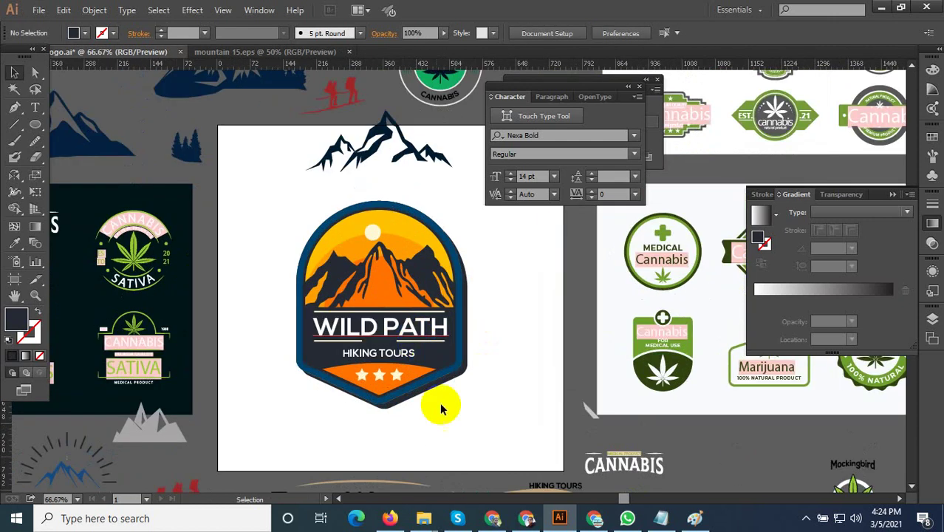
pyautogui.scroll(1, 425, 419)
pyautogui.scroll(-2, 425, 419)
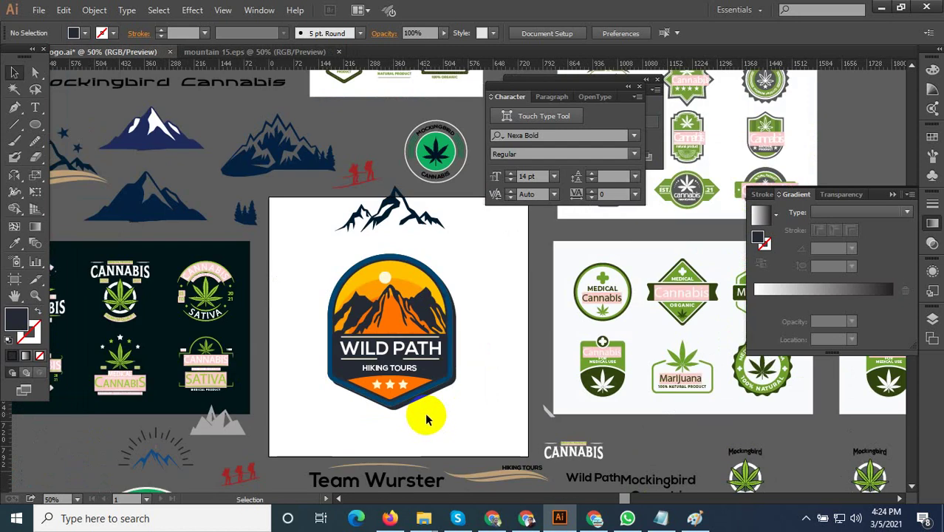
pyautogui.scroll(1, 412, 336)
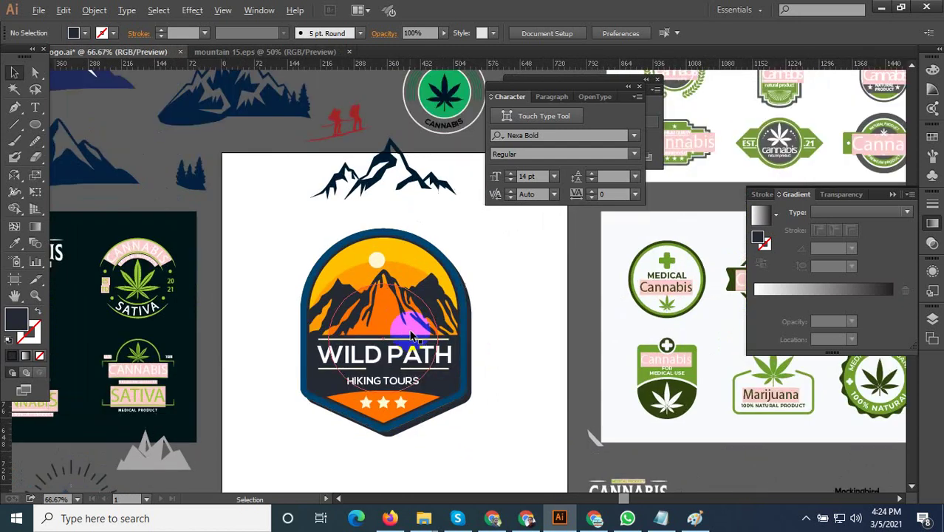
pyautogui.scroll(-1, 414, 333)
pyautogui.scroll(-1, 467, 386)
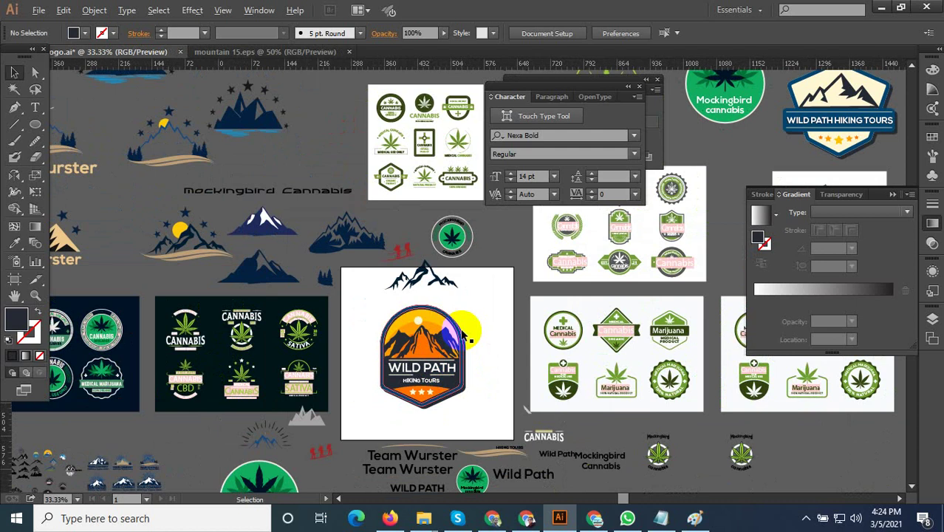
pyautogui.scroll(2, 462, 332)
pyautogui.scroll(1, 399, 448)
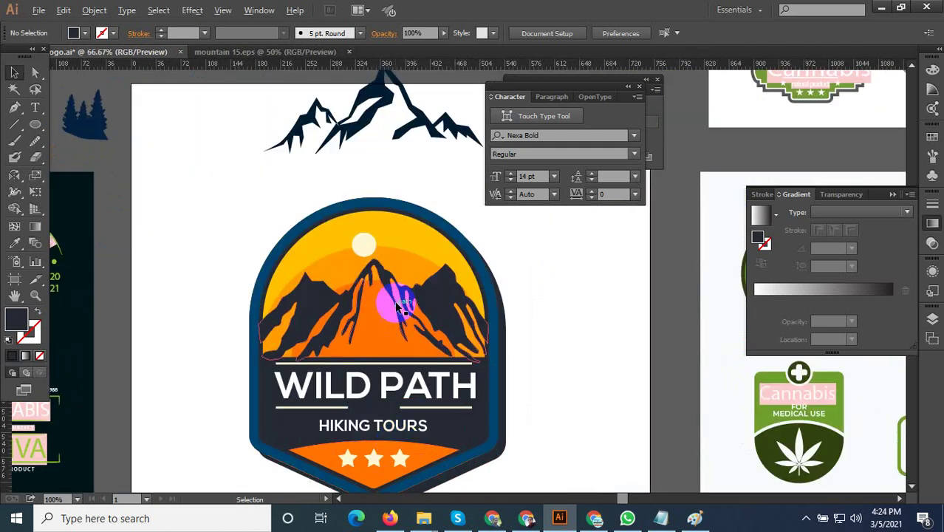
pyautogui.scroll(-2, 391, 303)
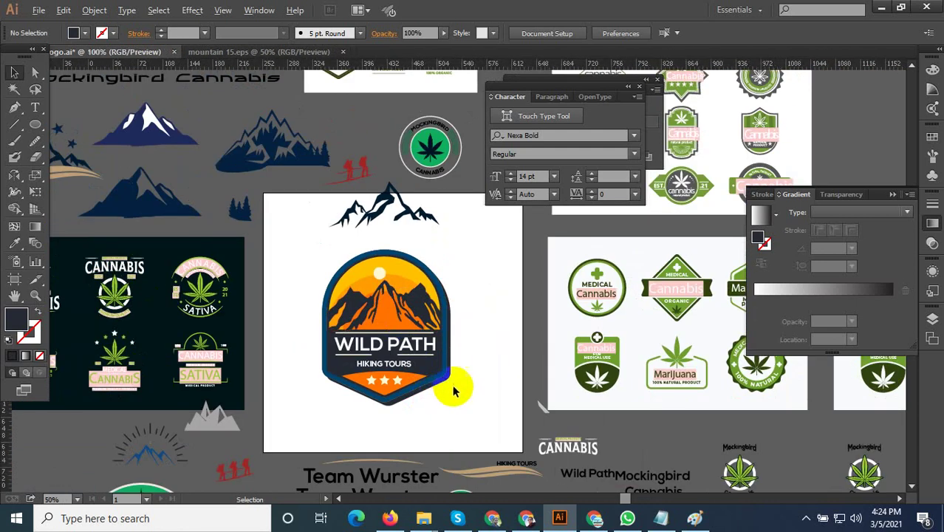
pyautogui.scroll(2, 453, 383)
# Export the Wild Path logo via Save for Web as the JPEG Mountain-Logo-8.
pyautogui.hotkey('ctrl', 'alt', 'shift', 's')
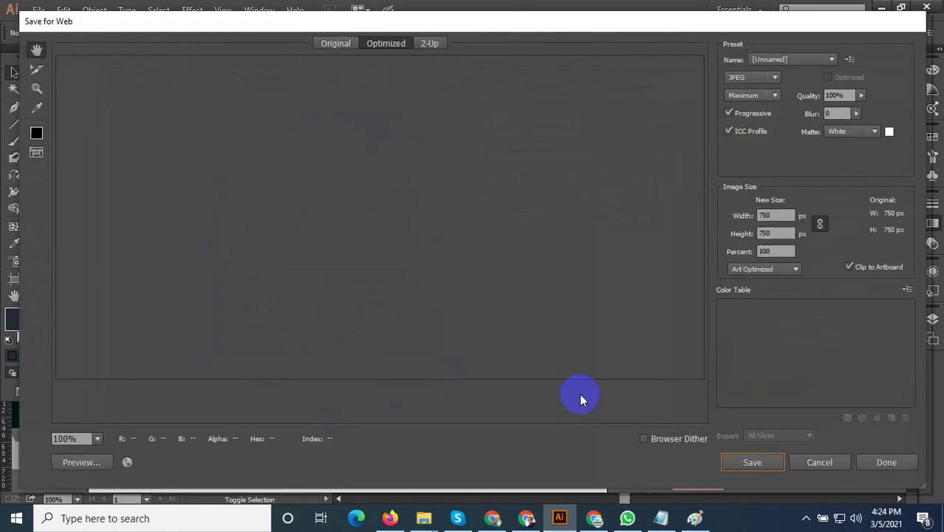
pyautogui.click(728, 460)
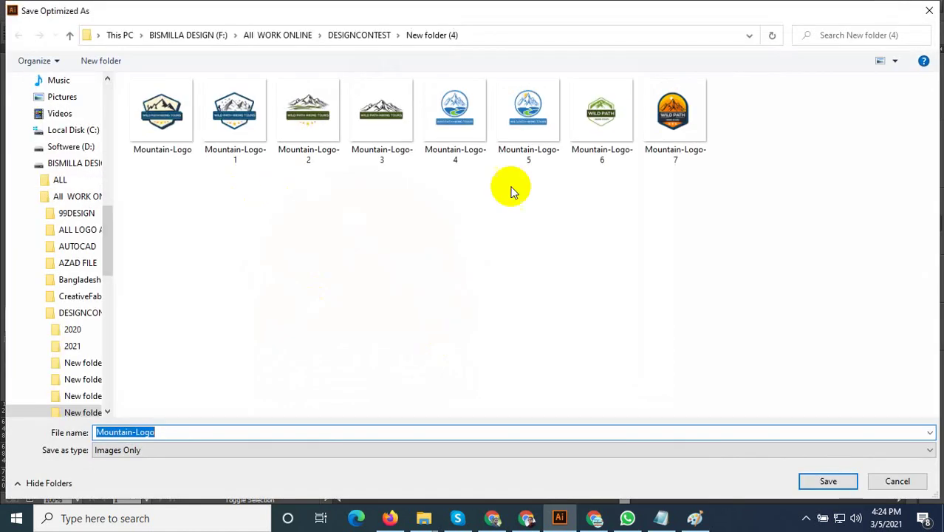
pyautogui.click(671, 116)
pyautogui.rightClick(670, 116)
pyautogui.click(178, 432)
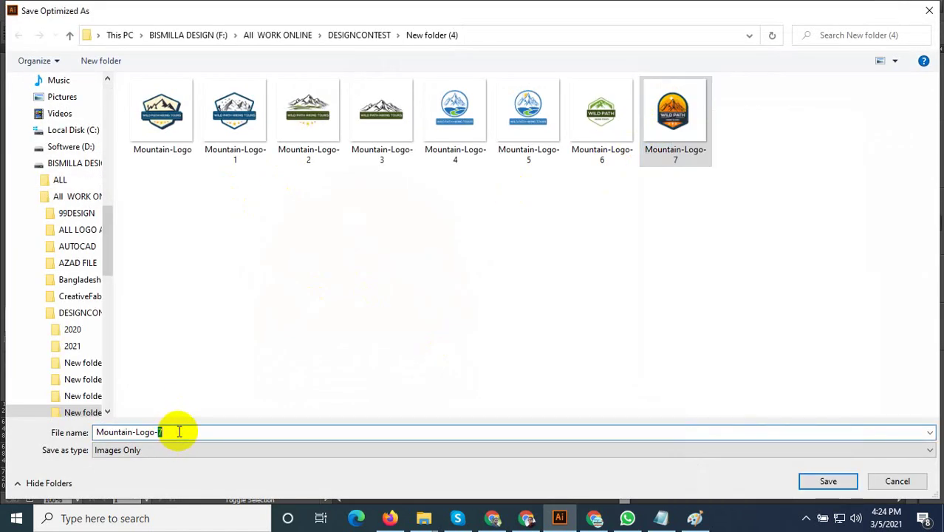
pyautogui.write('8')
pyautogui.click(297, 378)
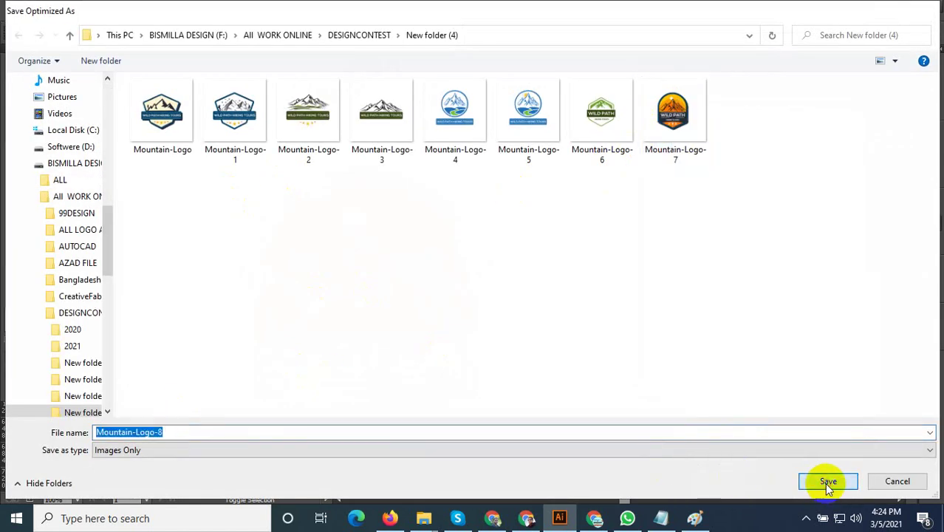
pyautogui.click(826, 483)
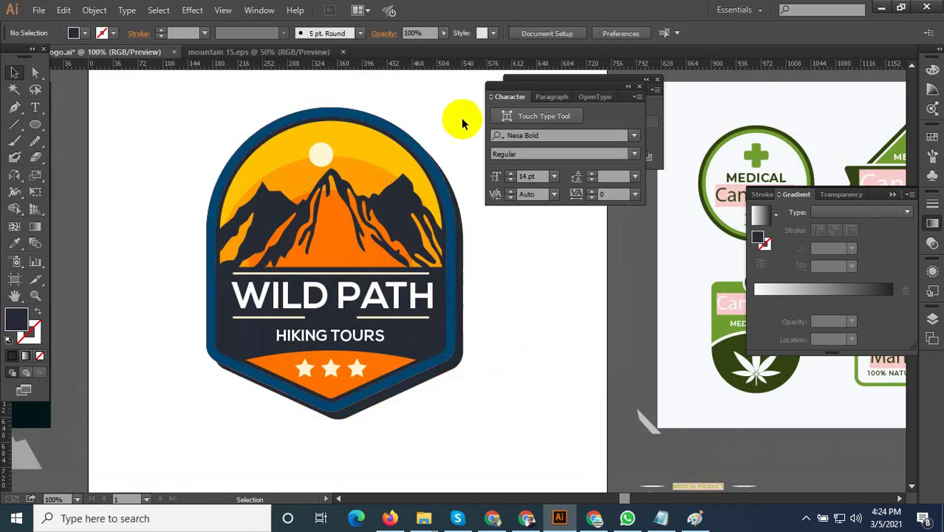
# Switch to mountain 15.eps, trial-move the dark badge shape right, then undo it.
pyautogui.click(303, 51)
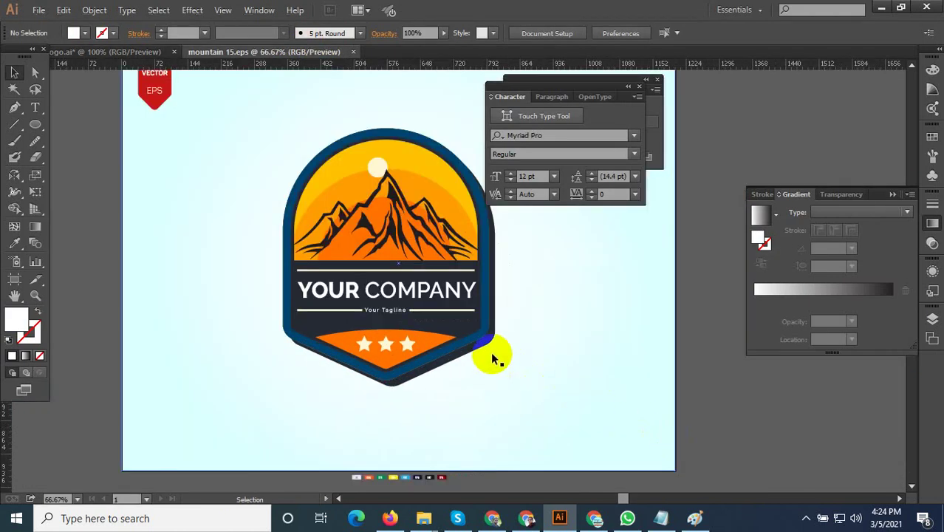
pyautogui.click(490, 342)
pyautogui.moveTo(490, 343); pyautogui.dragTo(556, 343)
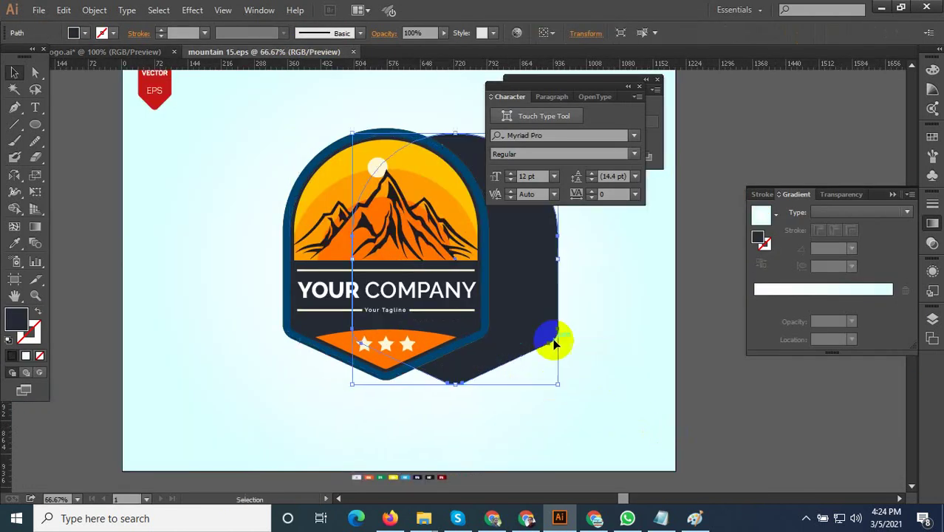
pyautogui.hotkey('ctrl', 'z')
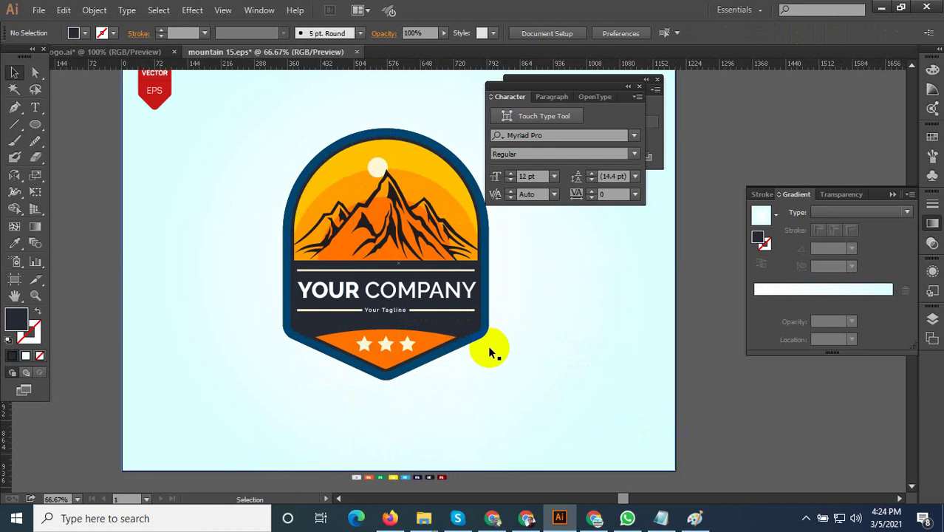
# Delete the dark navy band behind YOUR COMPANY, then restore it with undo.
pyautogui.scroll(1, 453, 319)
pyautogui.click(452, 318)
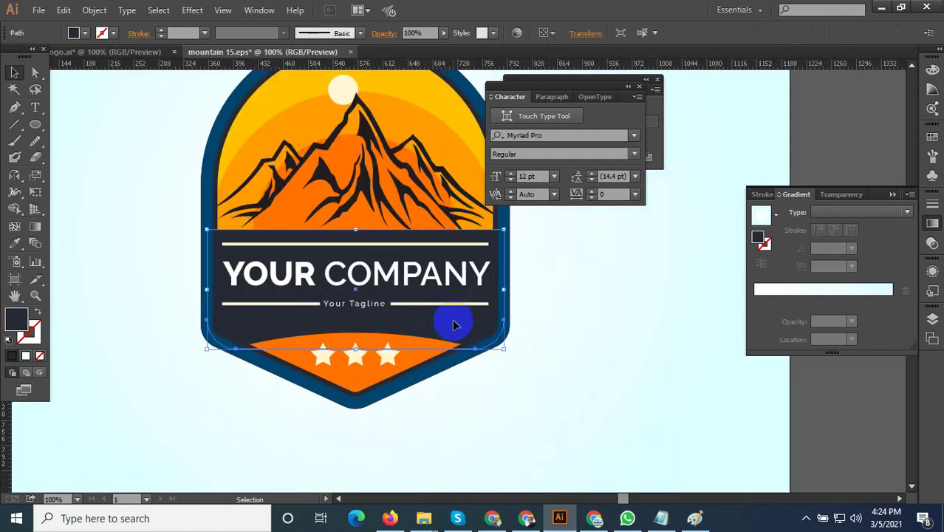
pyautogui.scroll(-1, 386, 360)
pyautogui.press('Delete')
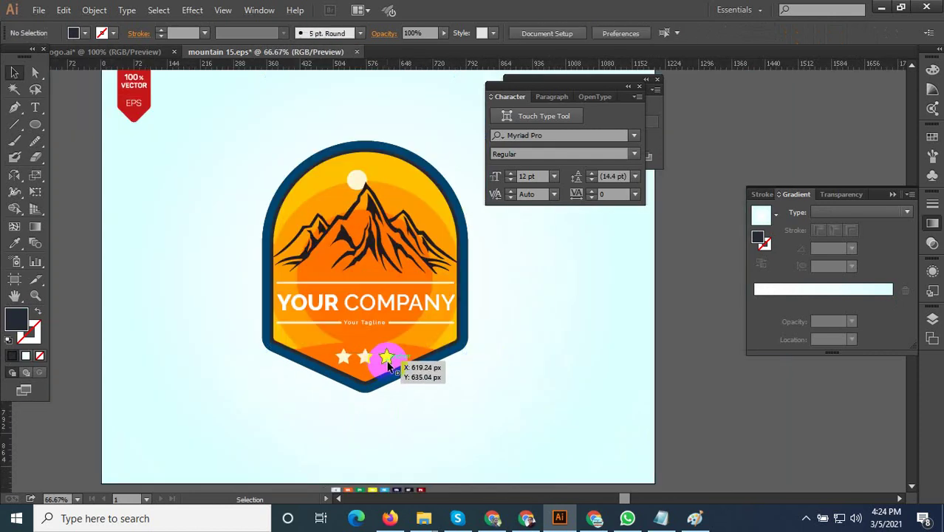
pyautogui.hotkey('ctrl', 'z')
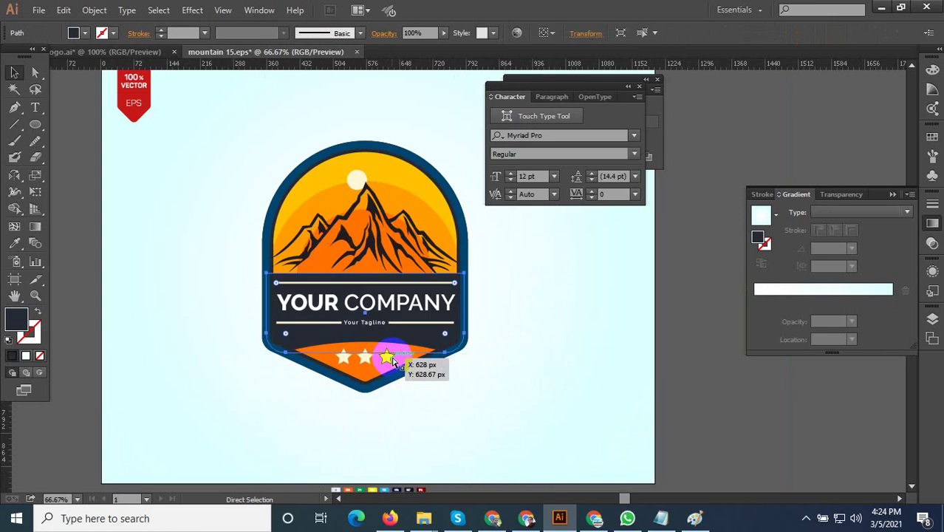
pyautogui.scroll(-1, 400, 361)
pyautogui.click(601, 356)
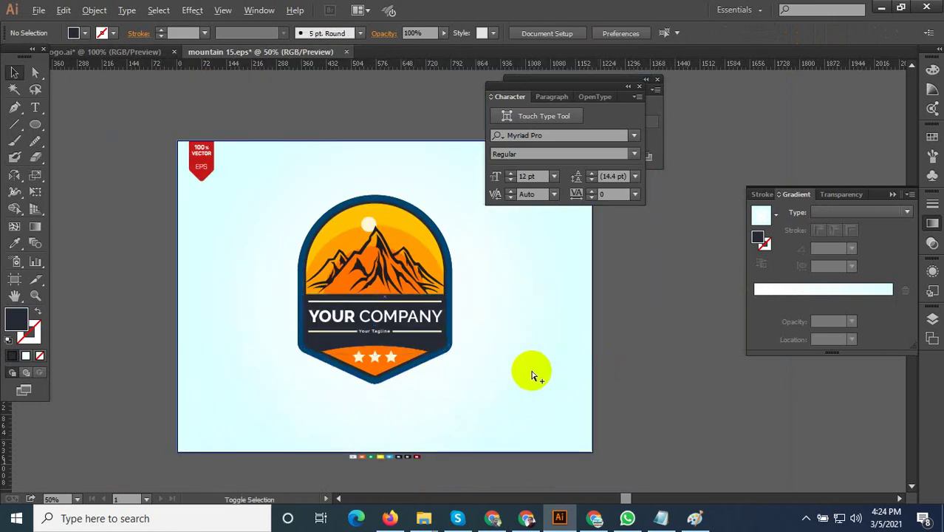
# Open Save for Web and cancel it without exporting.
pyautogui.hotkey('ctrl', 'alt', 'shift', 's')
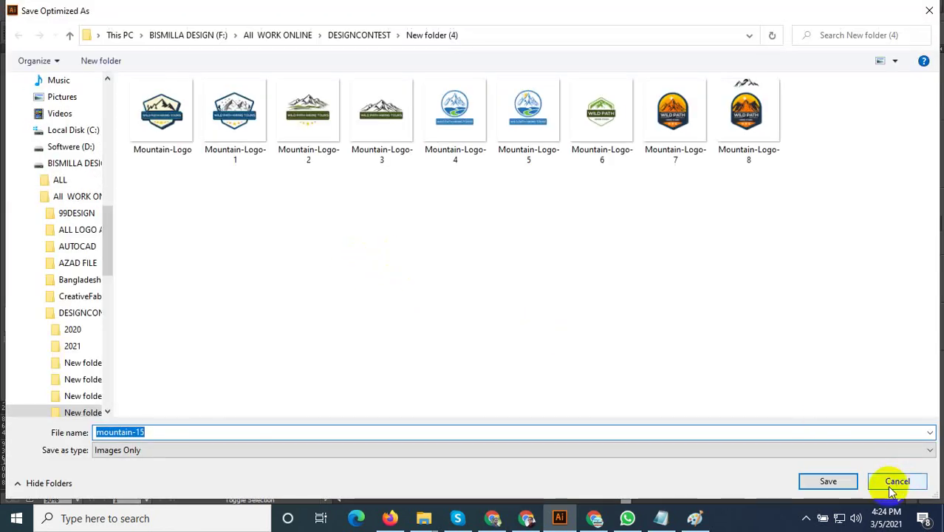
pyautogui.click(892, 489)
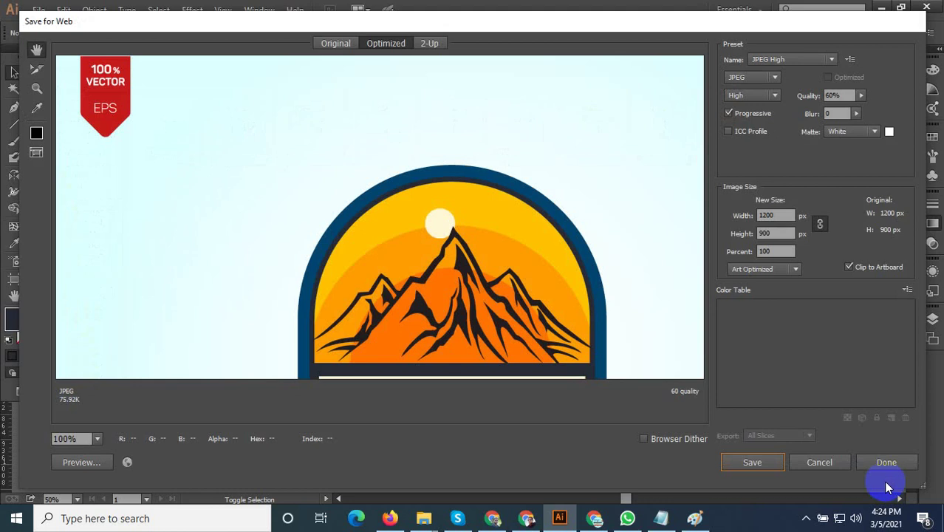
pyautogui.click(820, 466)
# Save the badge as the Illustrator EPS file mountain 16, accepting the EPS options.
pyautogui.hotkey('ctrl', 'shift', 's')
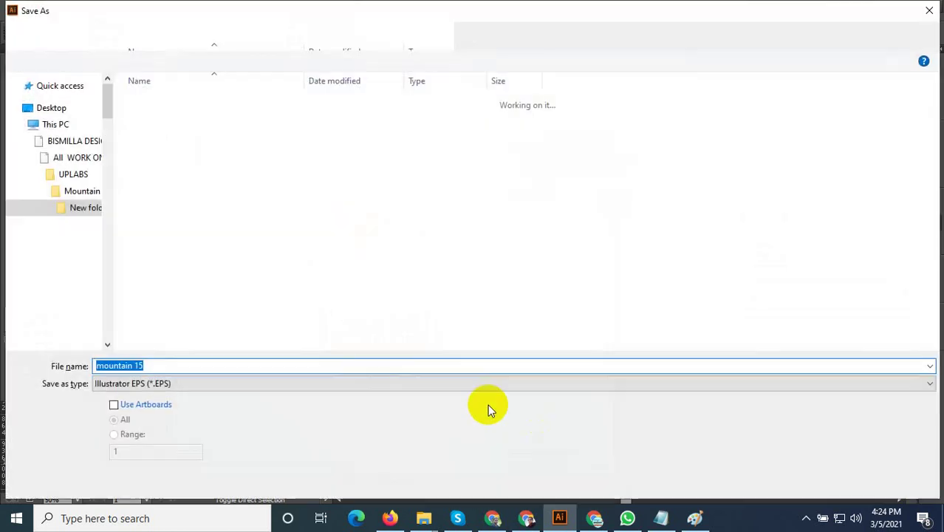
pyautogui.click(177, 305)
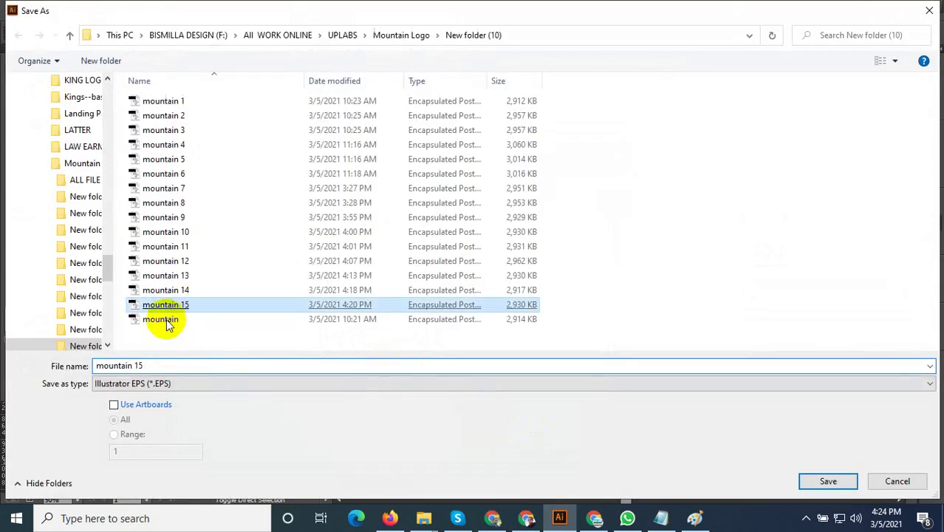
pyautogui.click(163, 363)
pyautogui.click(163, 363)
pyautogui.press('BackSpace')
pyautogui.write('6')
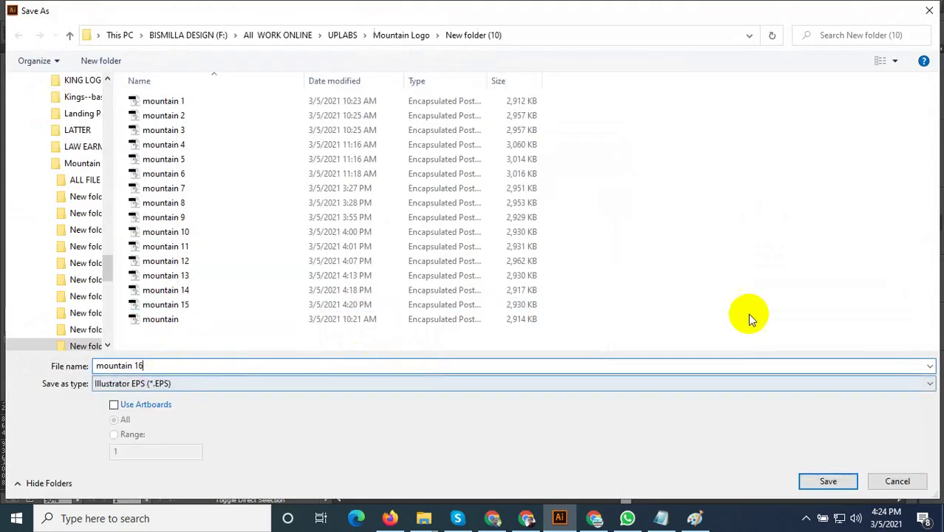
pyautogui.click(831, 481)
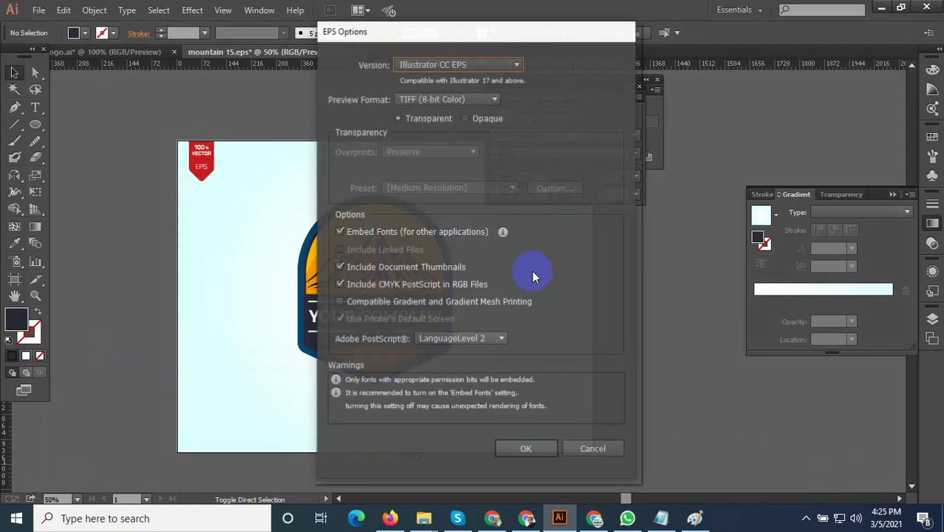
pyautogui.click(513, 449)
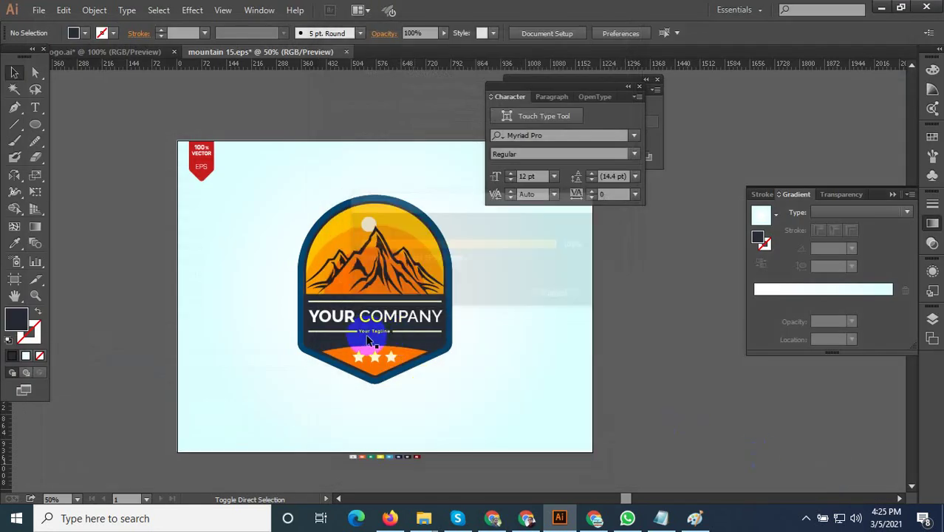
# Trial-move the dark band behind YOUR COMPANY about 150 px right, then undo it.
pyautogui.scroll(2, 369, 340)
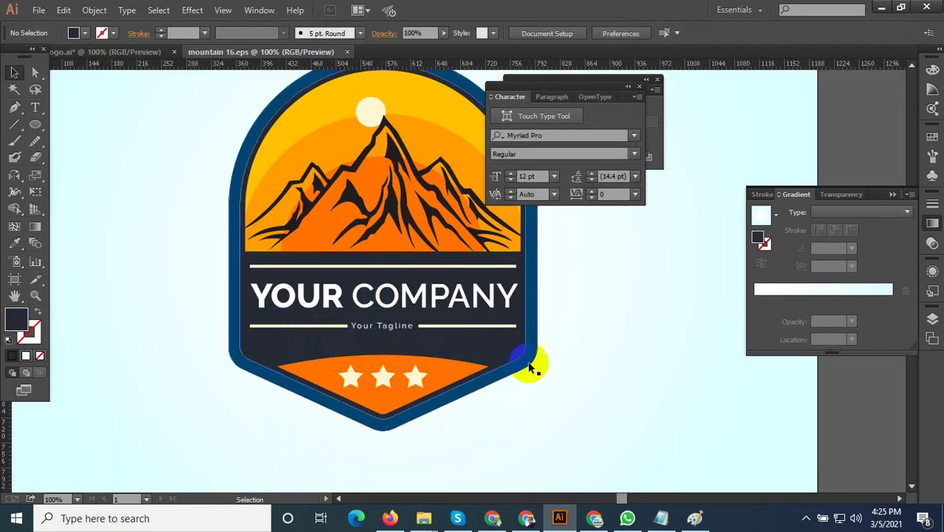
pyautogui.scroll(2, 529, 367)
pyautogui.click(498, 334)
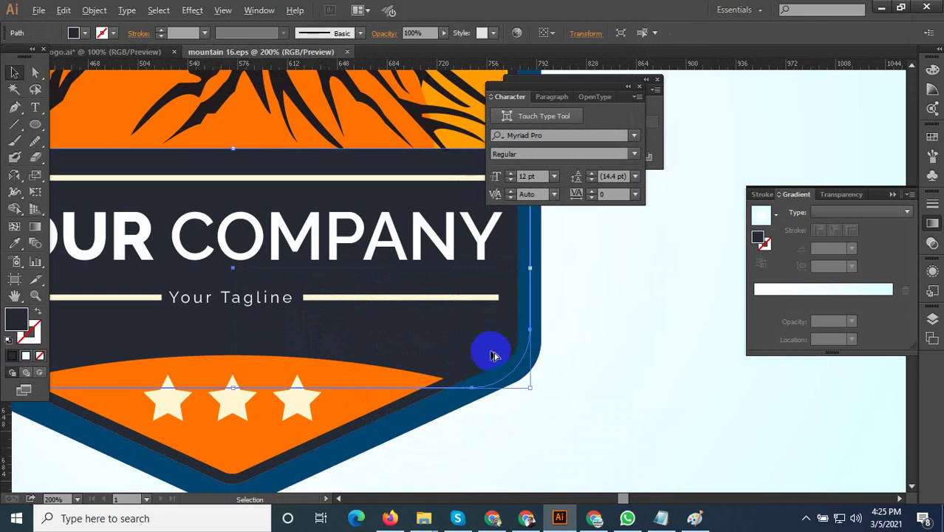
pyautogui.scroll(-1, 493, 356)
pyautogui.moveTo(486, 353); pyautogui.dragTo(597, 342)
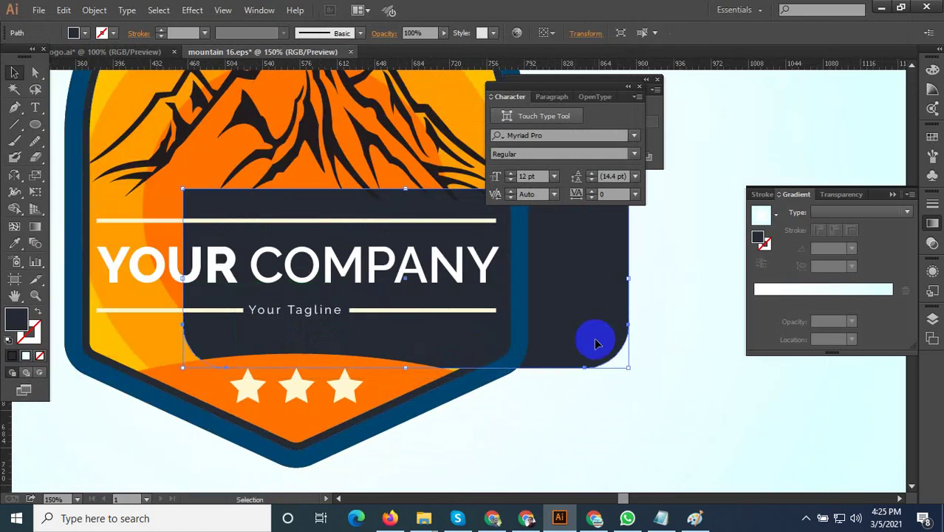
pyautogui.press('v')
pyautogui.hotkey('ctrl', 'z')
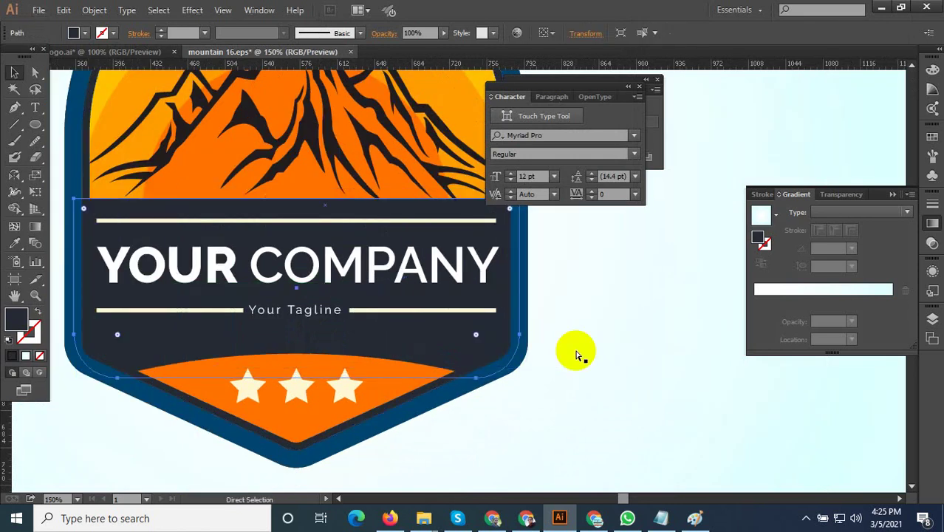
pyautogui.click(418, 362)
pyautogui.scroll(-2, 504, 353)
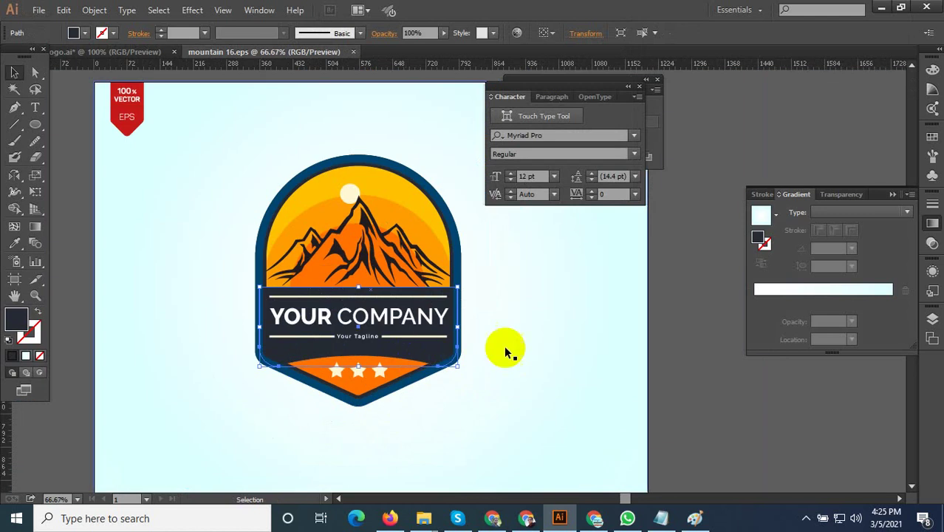
pyautogui.click(715, 426)
# Marquee-select the whole badge and move it beside the artboard.
pyautogui.scroll(1, 358, 296)
pyautogui.scroll(1, 358, 292)
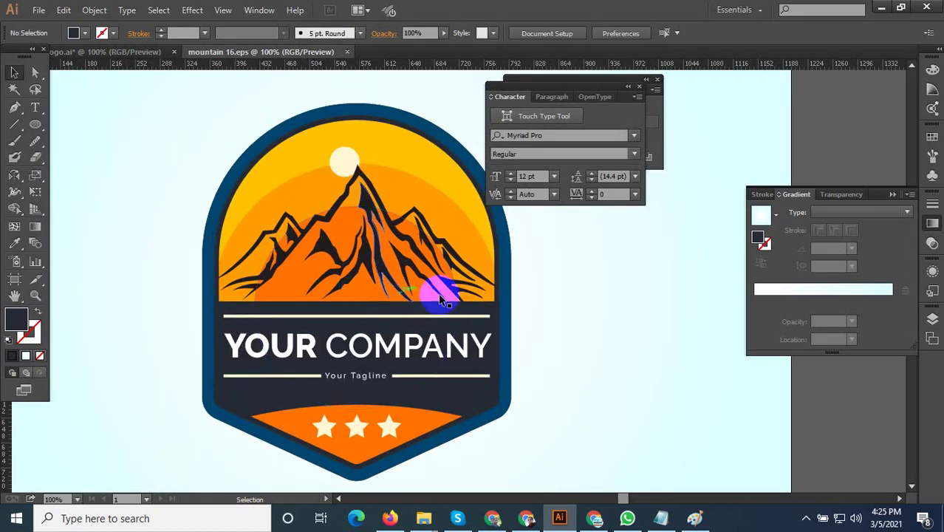
pyautogui.scroll(-2, 441, 299)
pyautogui.scroll(-2, 566, 412)
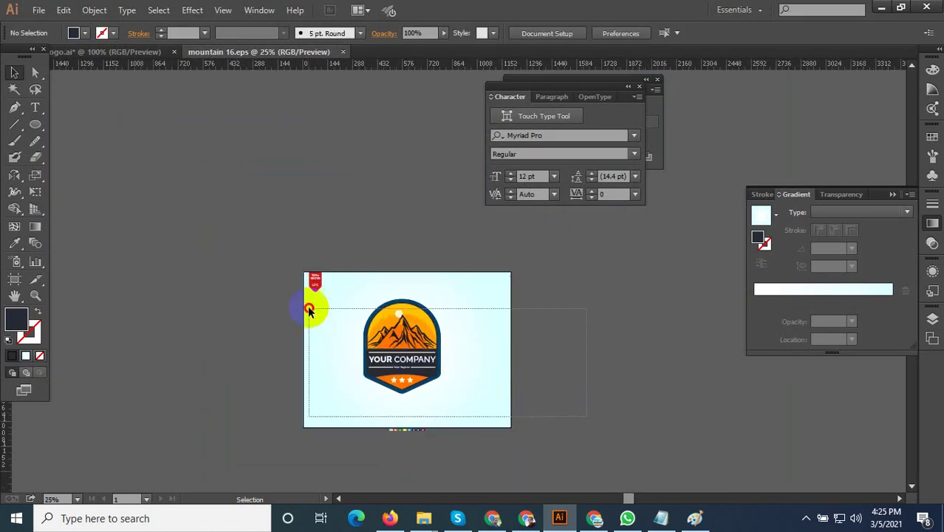
pyautogui.moveTo(309, 310)
pyautogui.mouseDown()
pyautogui.moveTo(383, 362)
pyautogui.moveTo(473, 369)
pyautogui.mouseUp()
pyautogui.hscroll(1, 533, 372)
pyautogui.hscroll(3, 534, 372)
pyautogui.click(480, 379)
pyautogui.scroll(3, 551, 379)
pyautogui.scroll(2, 487, 376)
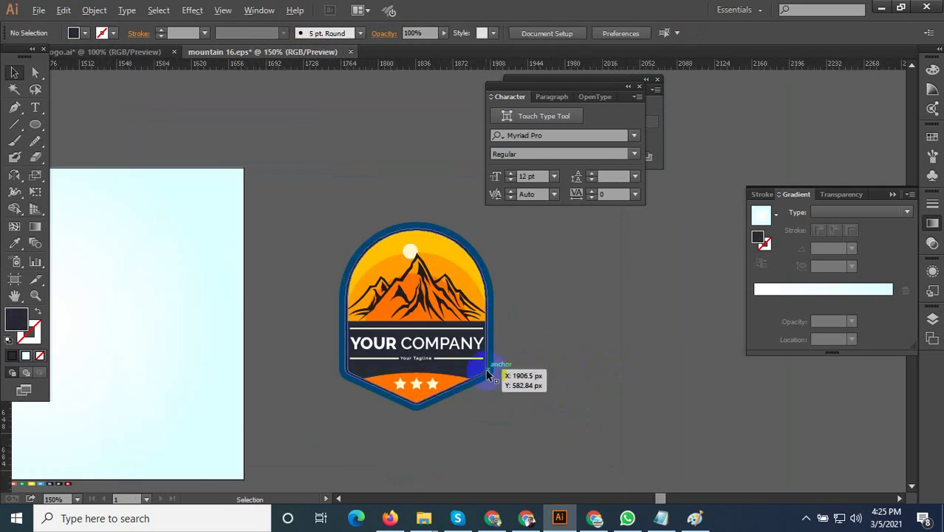
pyautogui.scroll(1, 488, 377)
# Apply Pathfinder Divide to the whole badge.
pyautogui.click(416, 365)
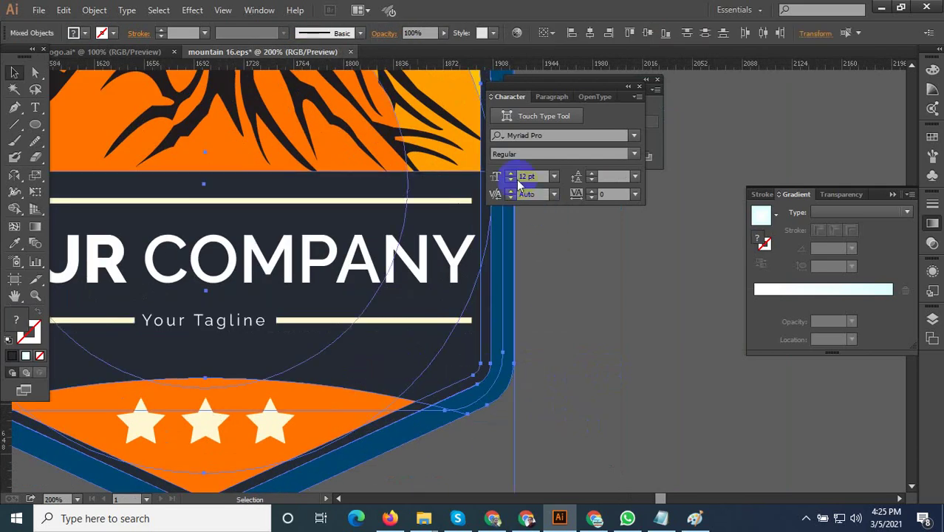
pyautogui.moveTo(484, 449); pyautogui.dragTo(300, 344)
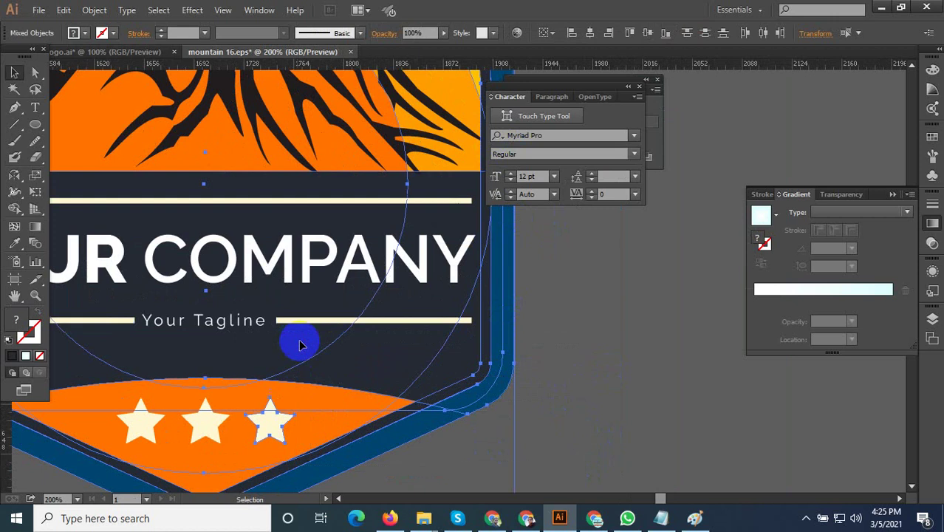
pyautogui.scroll(-2, 459, 416)
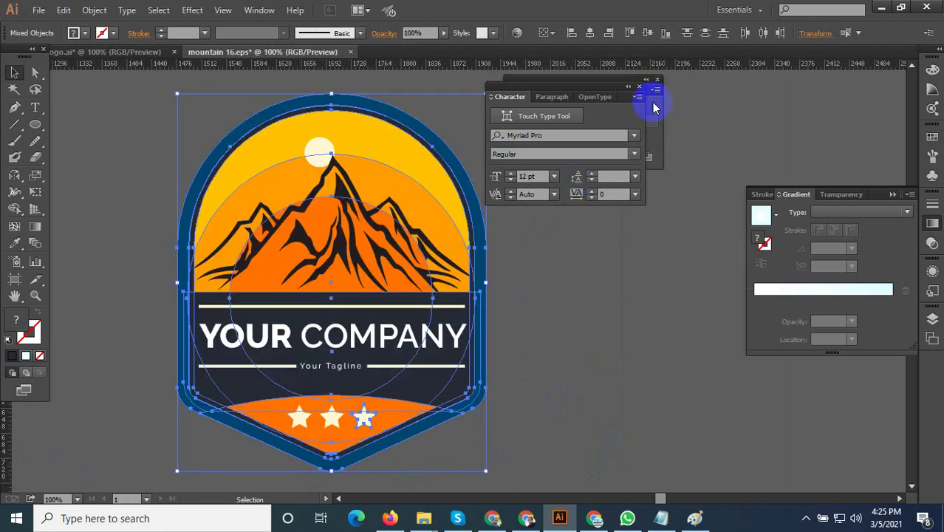
pyautogui.click(653, 108)
pyautogui.click(520, 158)
# Ungroup the divided badge and delete the dark band and the lower-left leftover sliver.
pyautogui.rightClick(405, 309)
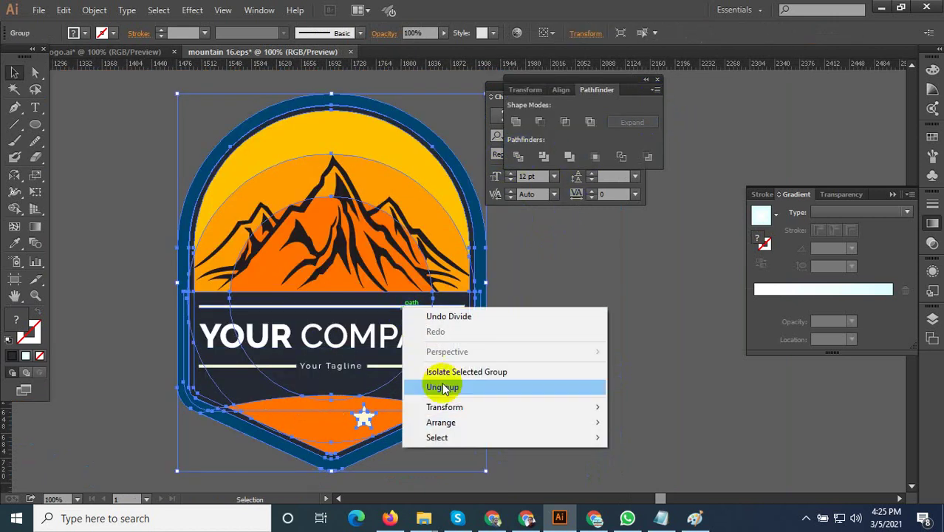
pyautogui.click(447, 388)
pyautogui.click(497, 404)
pyautogui.scroll(1, 510, 420)
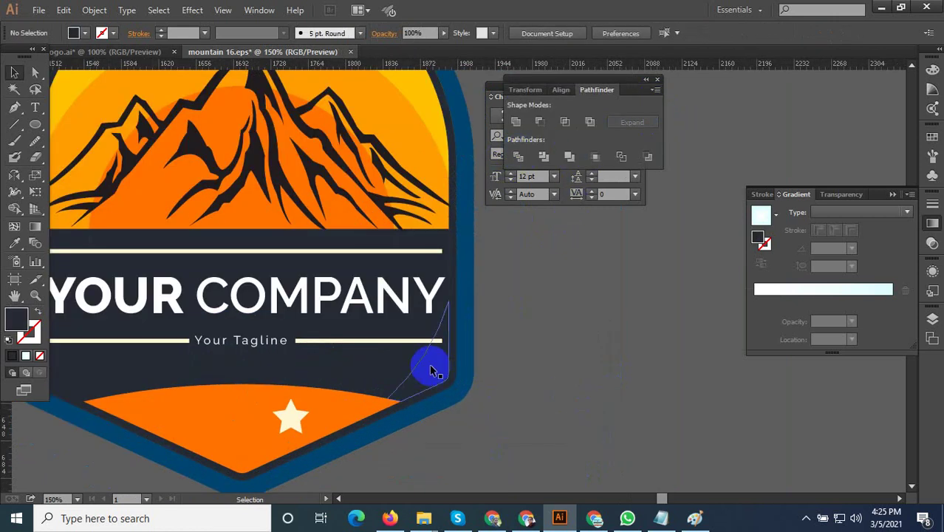
pyautogui.click(444, 379)
pyautogui.scroll(-1, 537, 411)
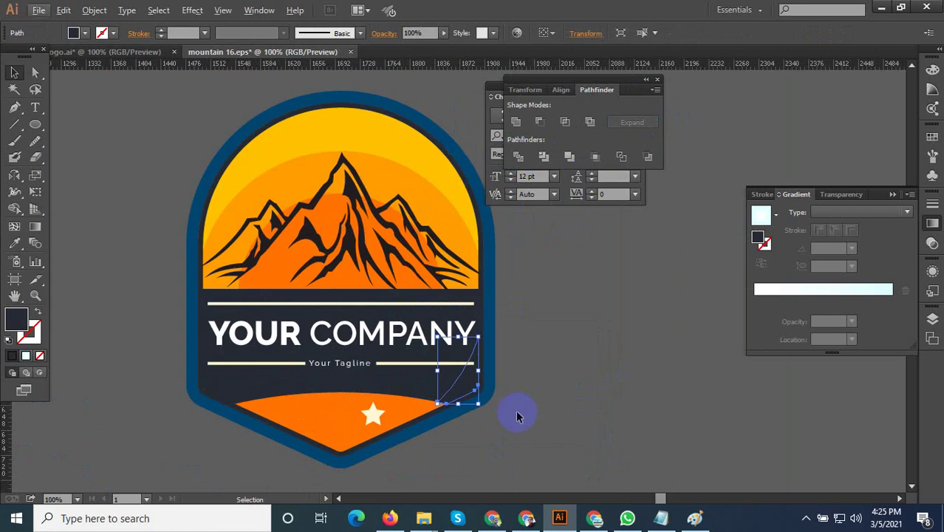
pyautogui.click(502, 416)
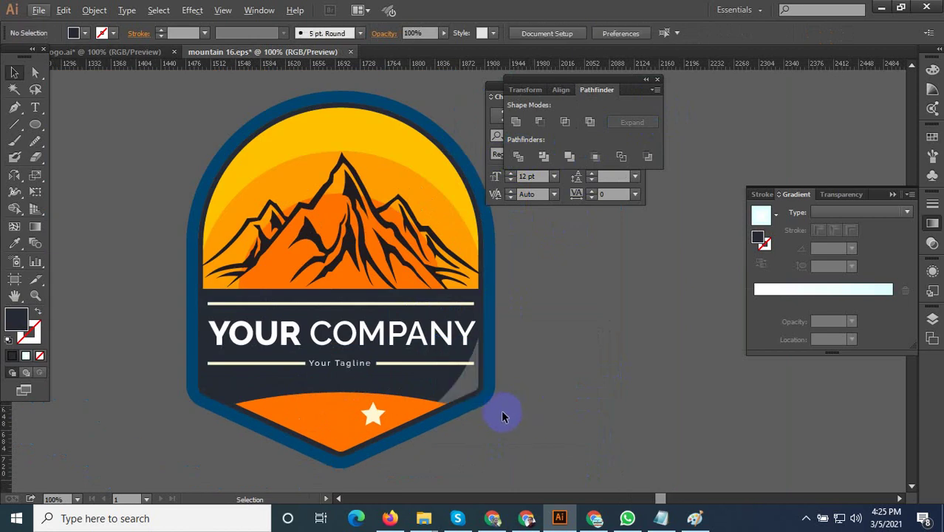
pyautogui.click(401, 377)
pyautogui.press('Delete')
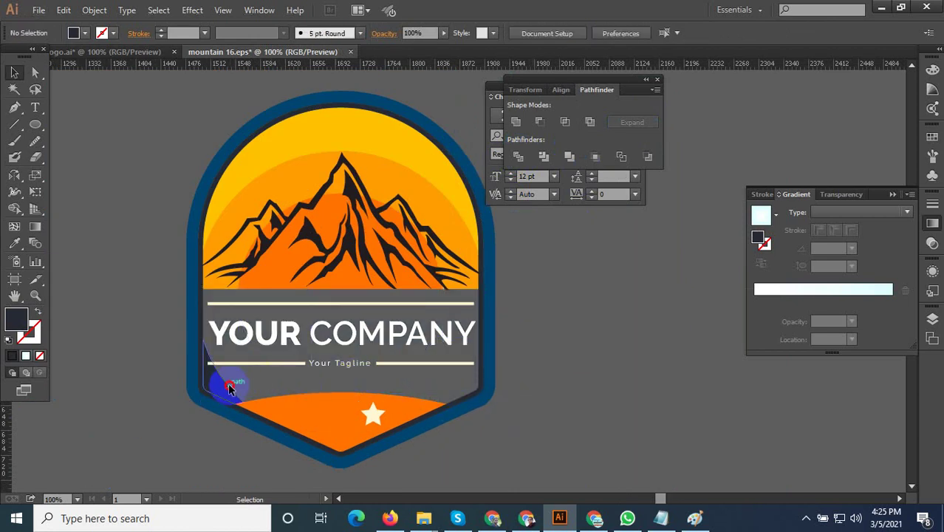
pyautogui.click(229, 389)
pyautogui.press('Delete')
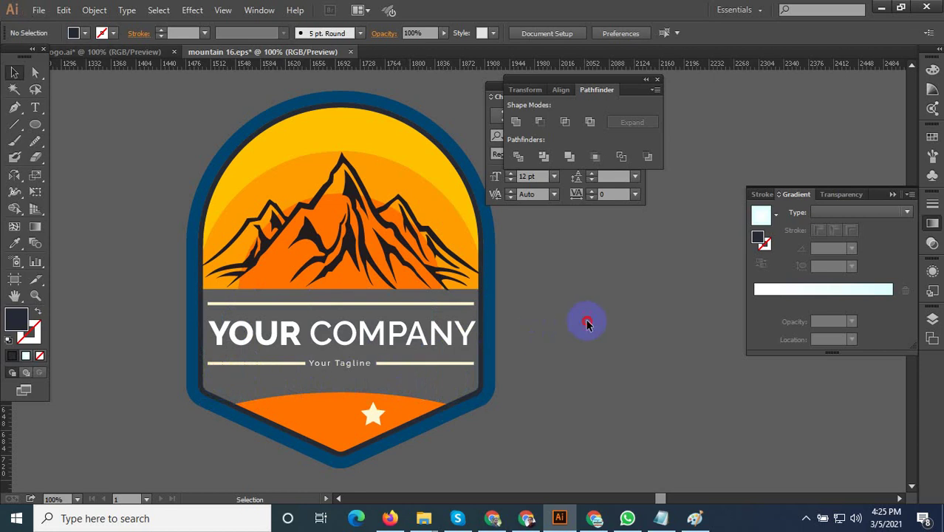
# Eyedropper the mountains' dark navy colour onto the YOUR COMPANY text group.
pyautogui.scroll(-2, 521, 363)
pyautogui.scroll(-1, 565, 401)
pyautogui.scroll(2, 565, 423)
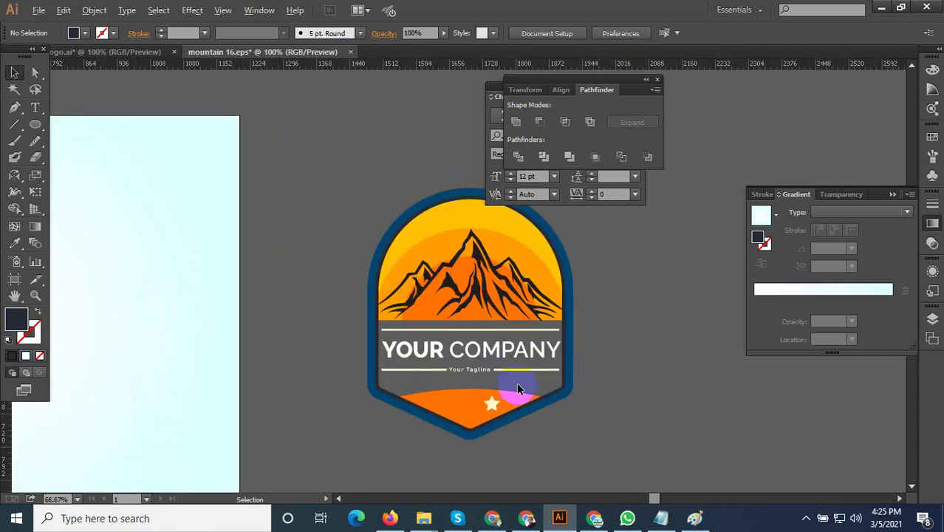
pyautogui.scroll(3, 517, 389)
pyautogui.click(270, 263)
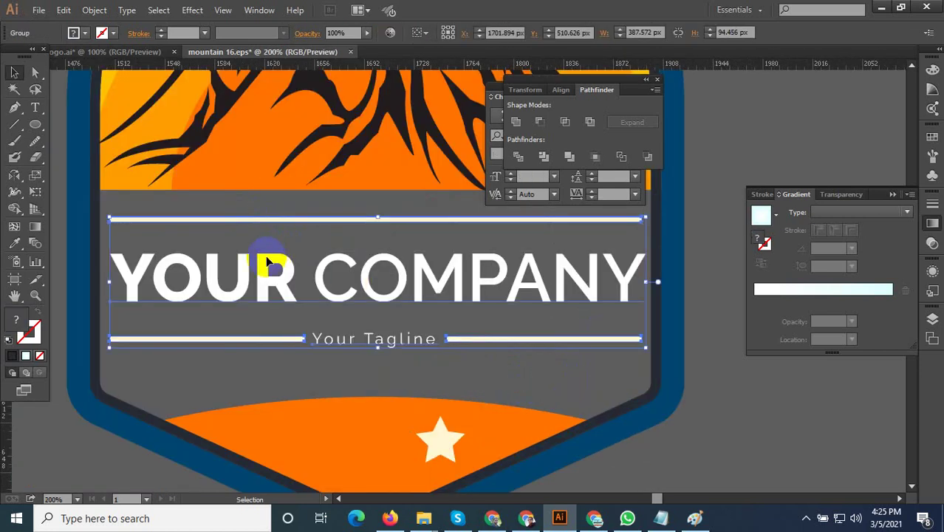
pyautogui.click(15, 244)
pyautogui.click(176, 161)
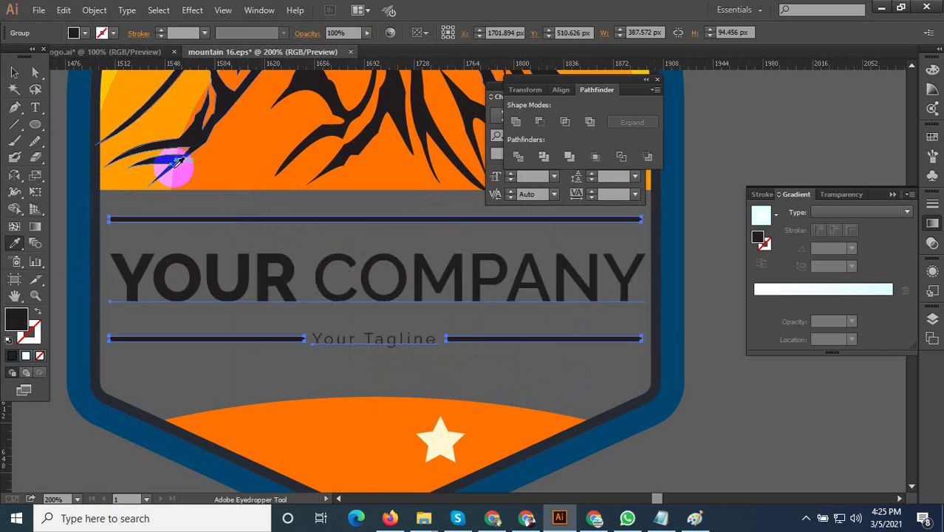
pyautogui.scroll(-3, 465, 338)
pyautogui.click(14, 71)
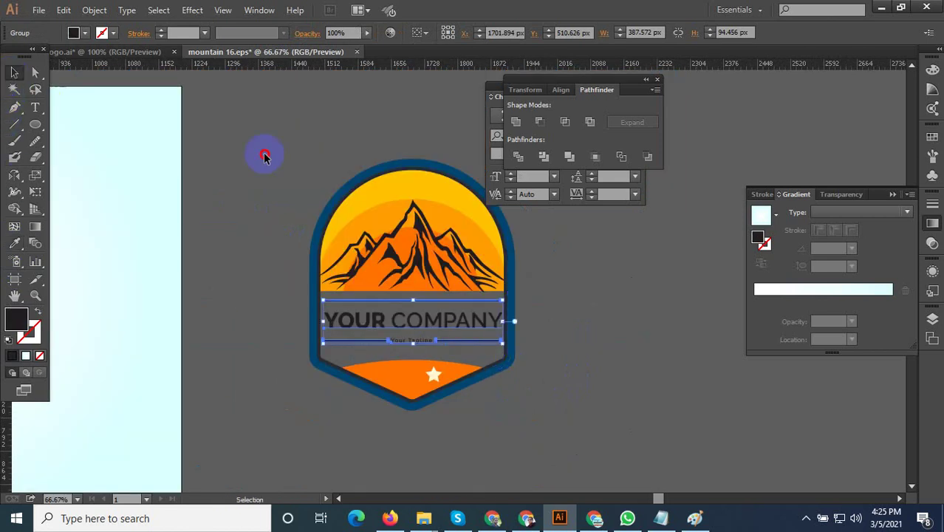
# Group all the badge pieces back together.
pyautogui.scroll(-1, 576, 384)
pyautogui.click(390, 295)
pyautogui.rightClick(422, 237)
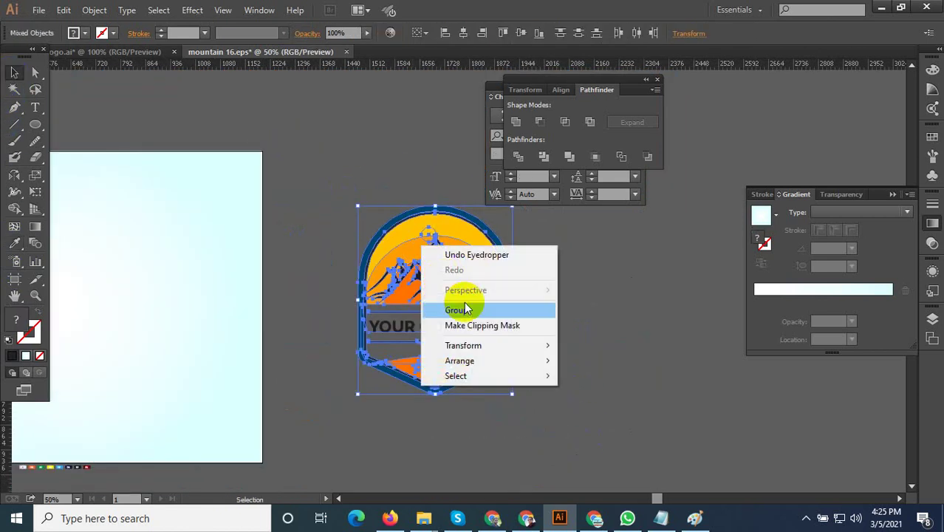
pyautogui.click(468, 308)
pyautogui.click(542, 397)
# Inside the badge group, bring the small sun circle in front of the sky.
pyautogui.scroll(2, 400, 155)
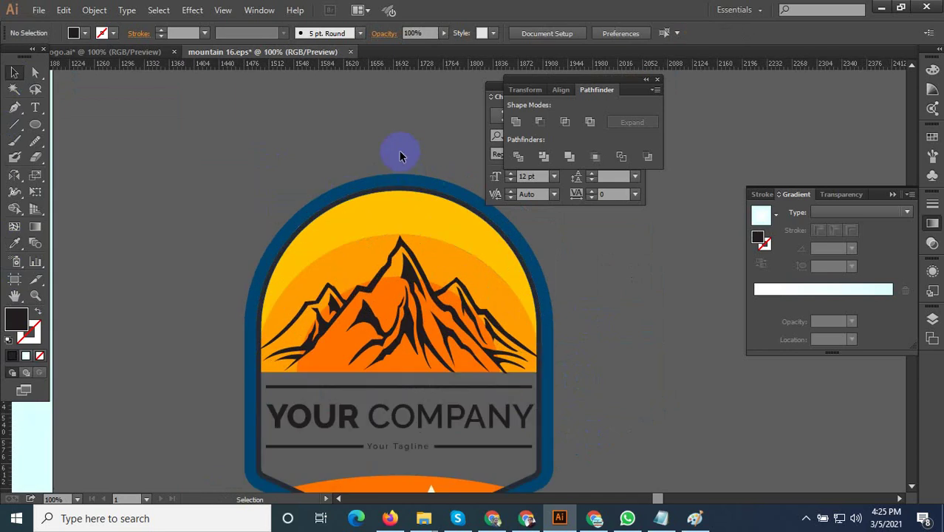
pyautogui.click(400, 196)
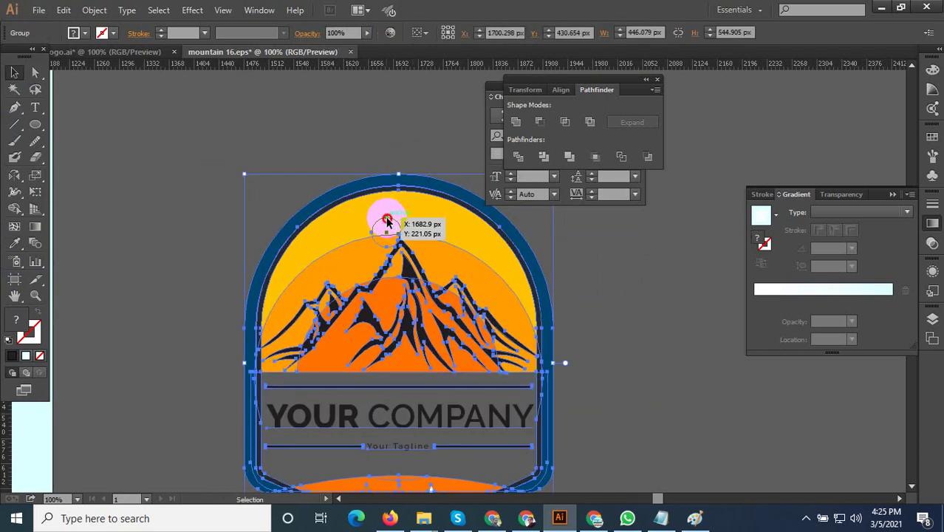
pyautogui.doubleClick(388, 222)
pyautogui.click(387, 222)
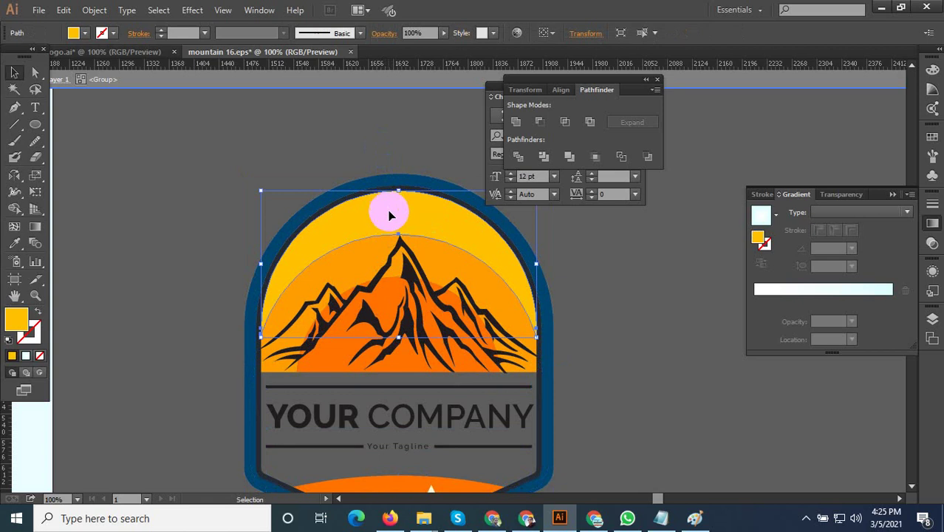
pyautogui.scroll(2, 390, 213)
pyautogui.scroll(1, 390, 214)
pyautogui.keyDown('shift'); pyautogui.click(369, 240); pyautogui.keyUp('shift')
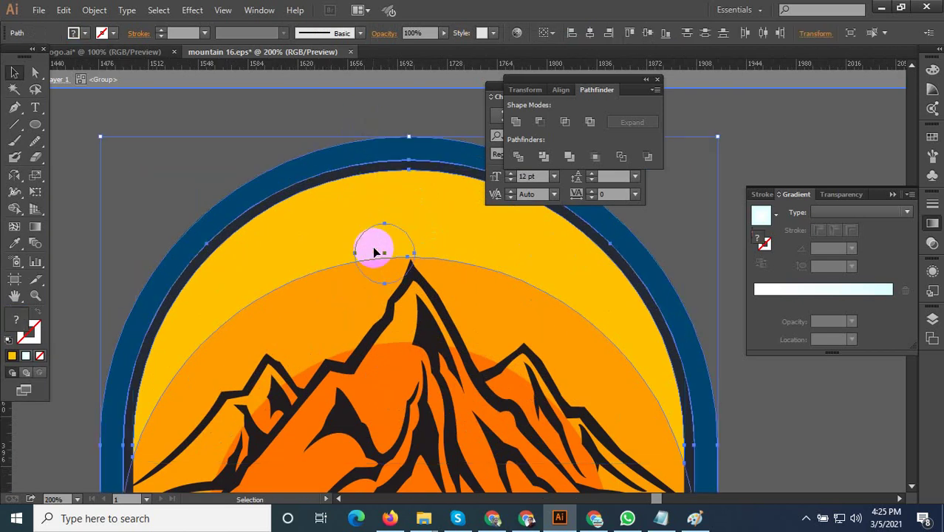
pyautogui.keyDown('shift'); pyautogui.click(362, 167); pyautogui.keyUp('shift')
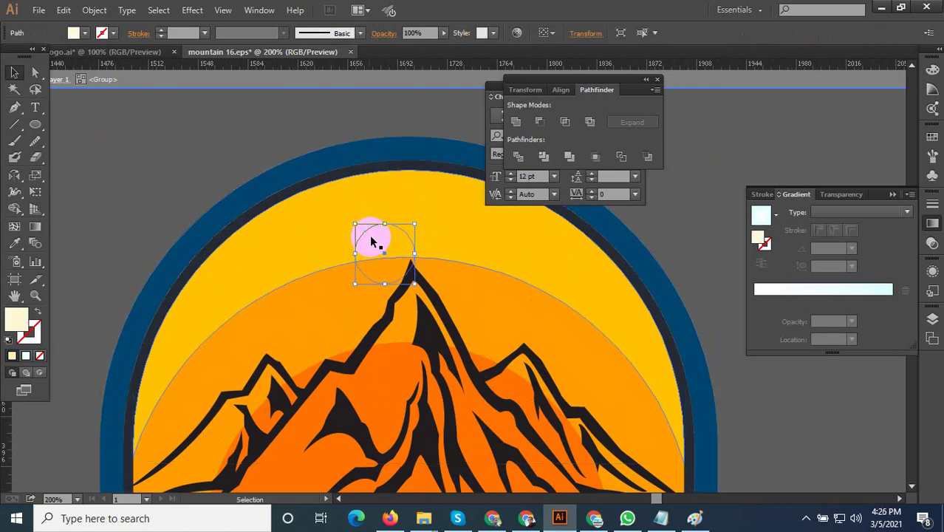
pyautogui.rightClick(371, 237)
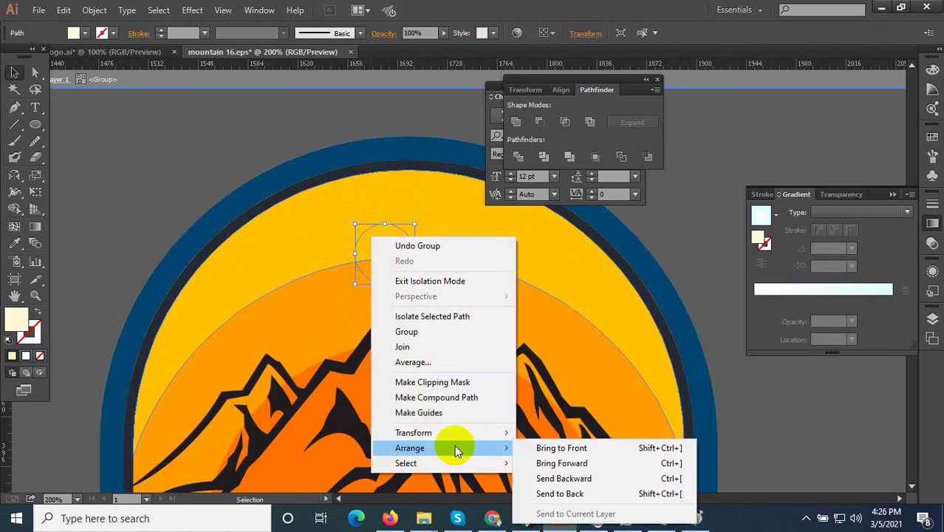
pyautogui.click(562, 446)
pyautogui.hotkey('ctrl', 'shift', 'a')
# Bring the stars in front of the orange banner.
pyautogui.scroll(-2, 330, 249)
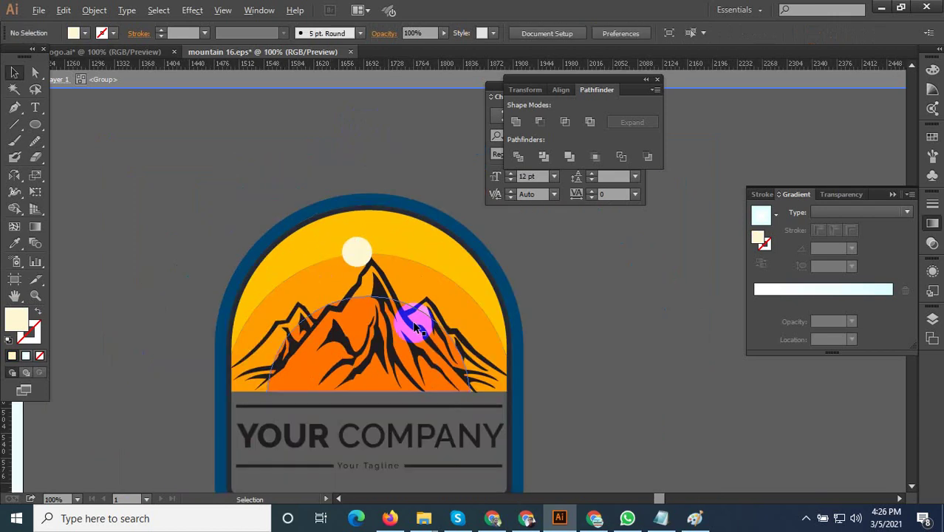
pyautogui.scroll(-3, 538, 317)
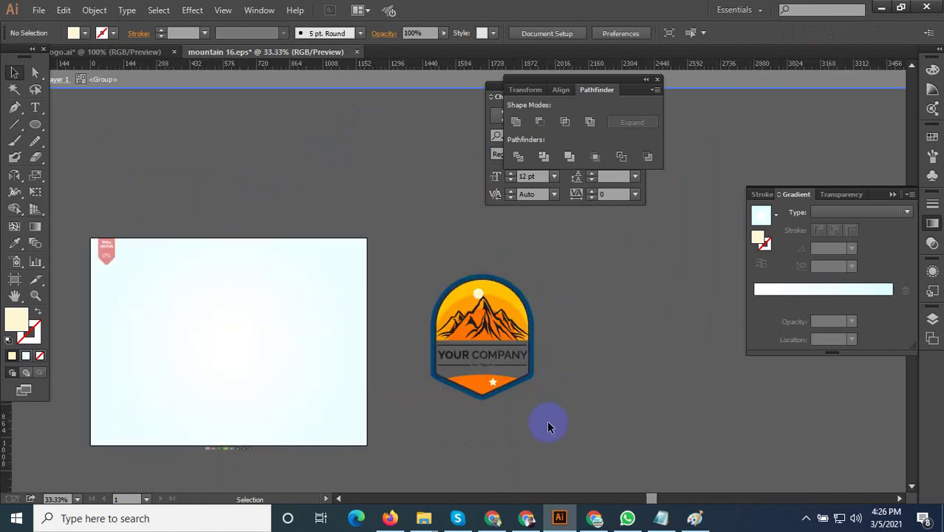
pyautogui.scroll(1, 547, 421)
pyautogui.scroll(1, 507, 405)
pyautogui.click(410, 350)
pyautogui.scroll(3, 452, 358)
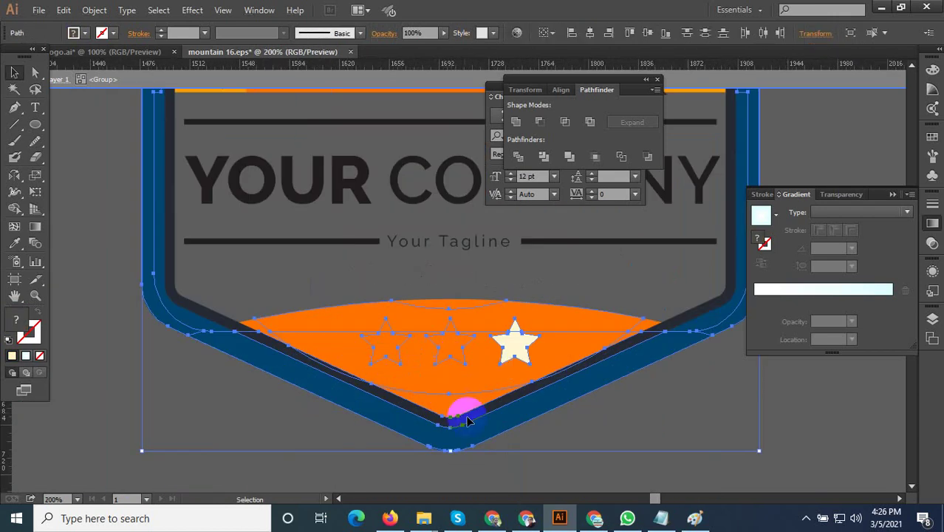
pyautogui.click(413, 403)
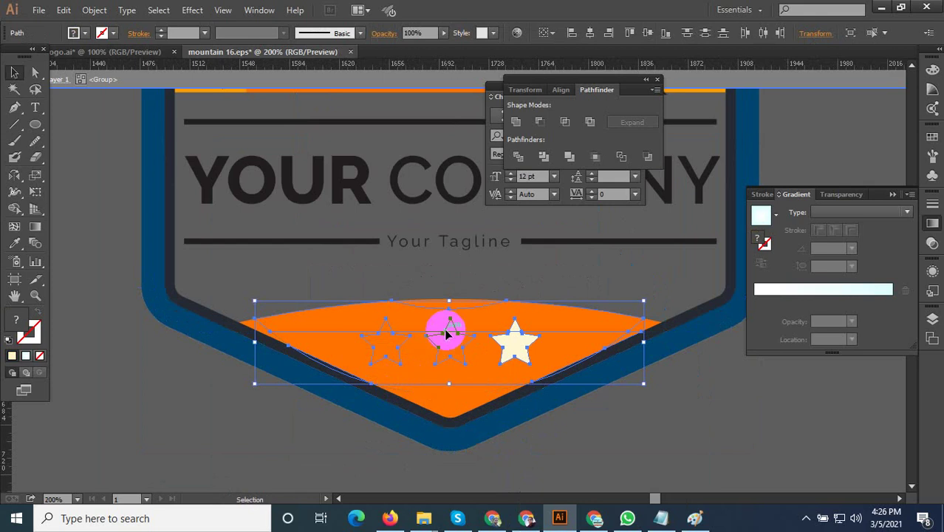
pyautogui.rightClick(444, 329)
pyautogui.click(619, 305)
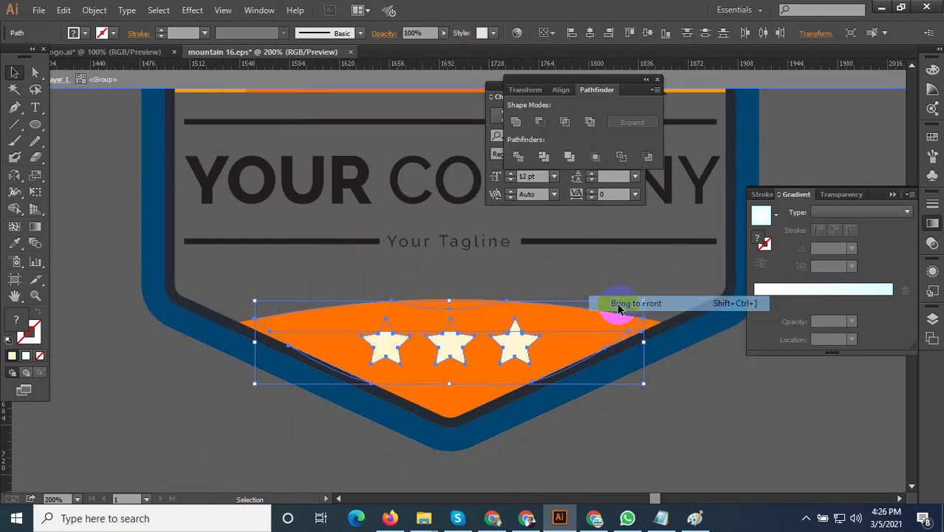
pyautogui.scroll(2, 467, 303)
pyautogui.click(467, 275)
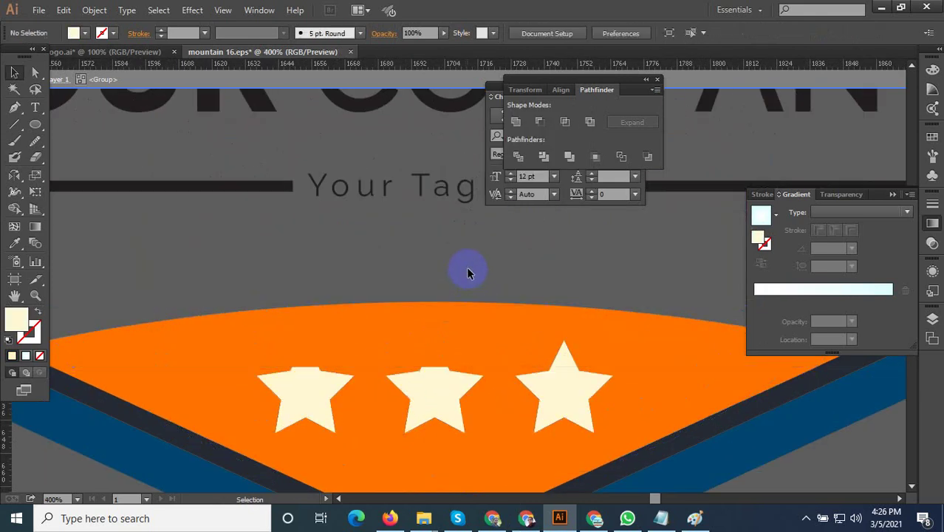
# Bring the leftmost two stars to the front as well.
pyautogui.click(259, 363)
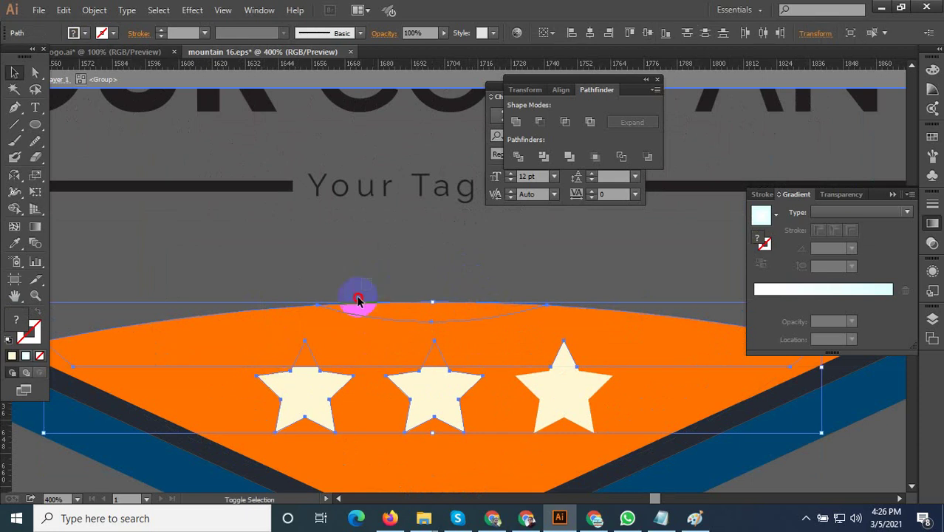
pyautogui.keyDown('shift'); pyautogui.click(345, 344); pyautogui.keyUp('shift')
pyautogui.rightClick(435, 362)
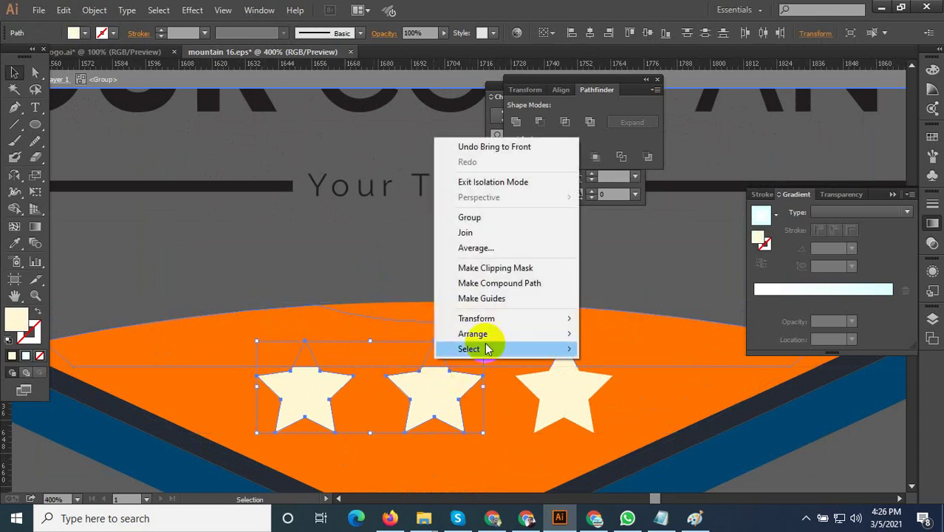
pyautogui.click(605, 331)
pyautogui.click(379, 376)
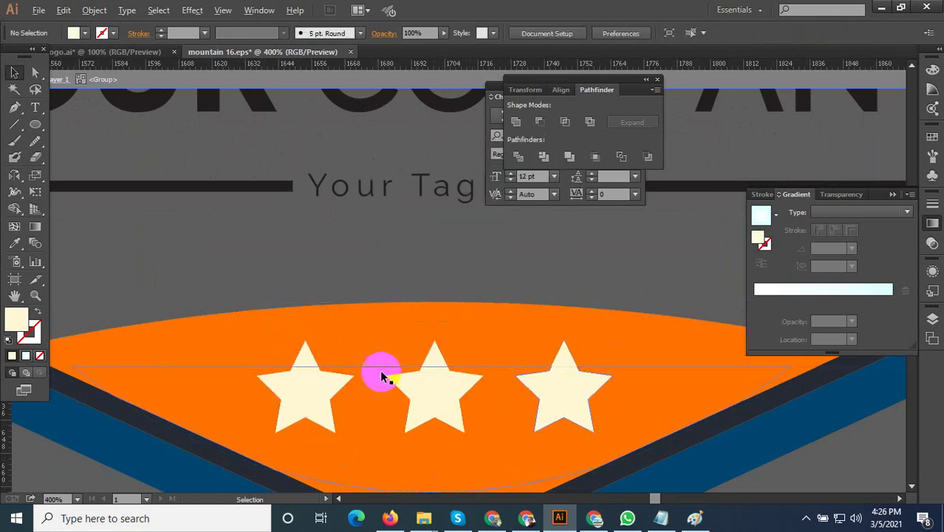
pyautogui.hotkey('ctrl', '1')
# Group the logo, move it to the artboard centre and enlarge it.
pyautogui.scroll(-3, 536, 445)
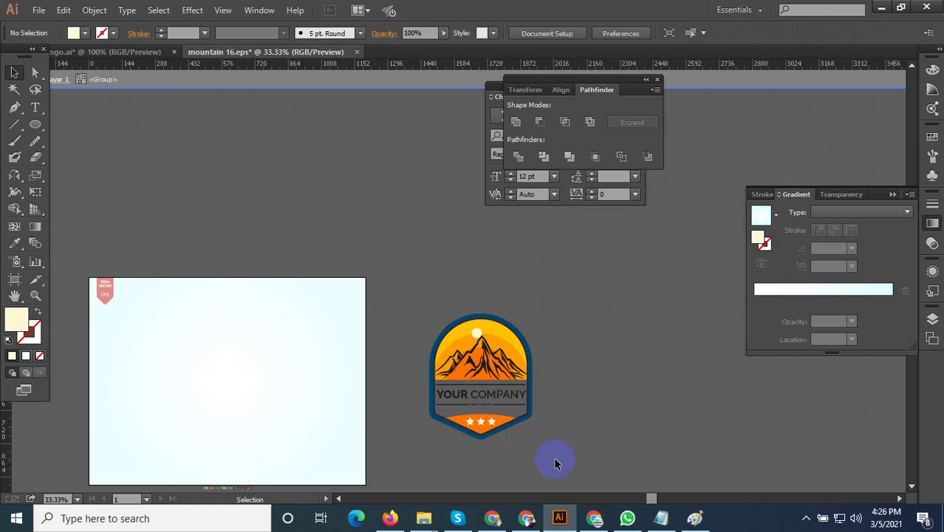
pyautogui.click(443, 344)
pyautogui.moveTo(443, 344); pyautogui.dragTo(566, 286)
pyautogui.rightClick(592, 317)
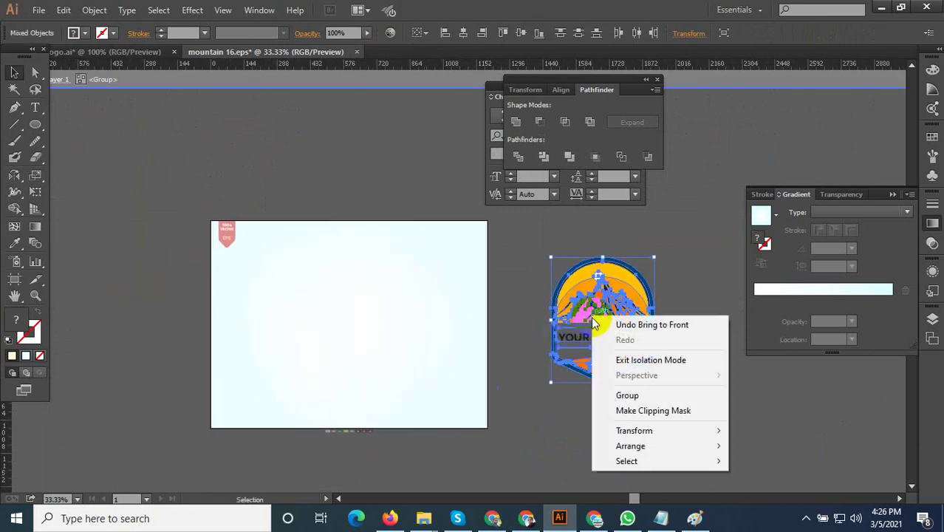
pyautogui.click(627, 396)
pyautogui.moveTo(635, 313); pyautogui.dragTo(383, 320)
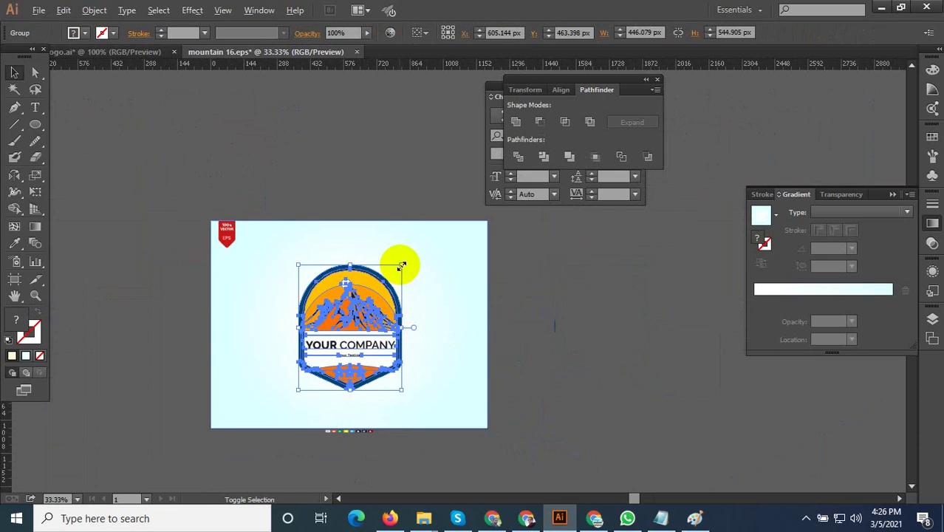
pyautogui.moveTo(403, 265); pyautogui.dragTo(412, 251)
pyautogui.click(583, 400)
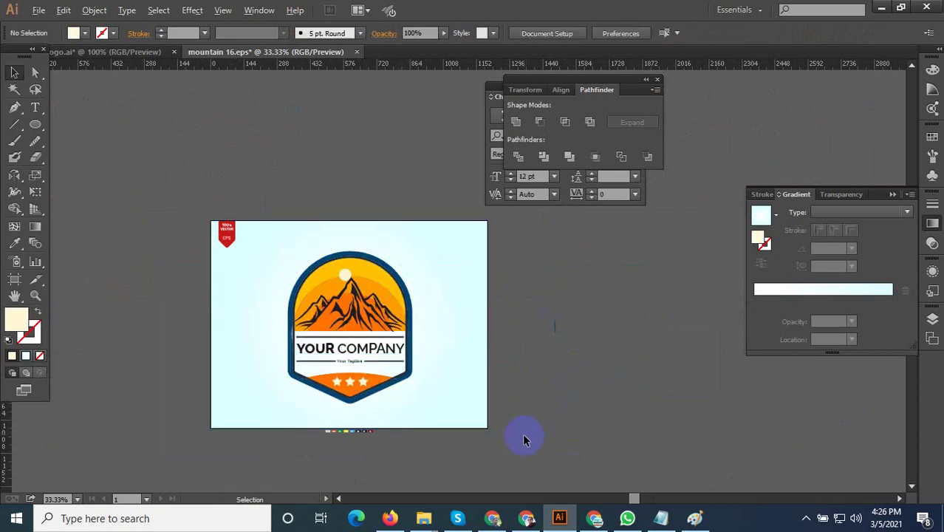
pyautogui.scroll(2, 506, 437)
pyautogui.scroll(-2, 505, 437)
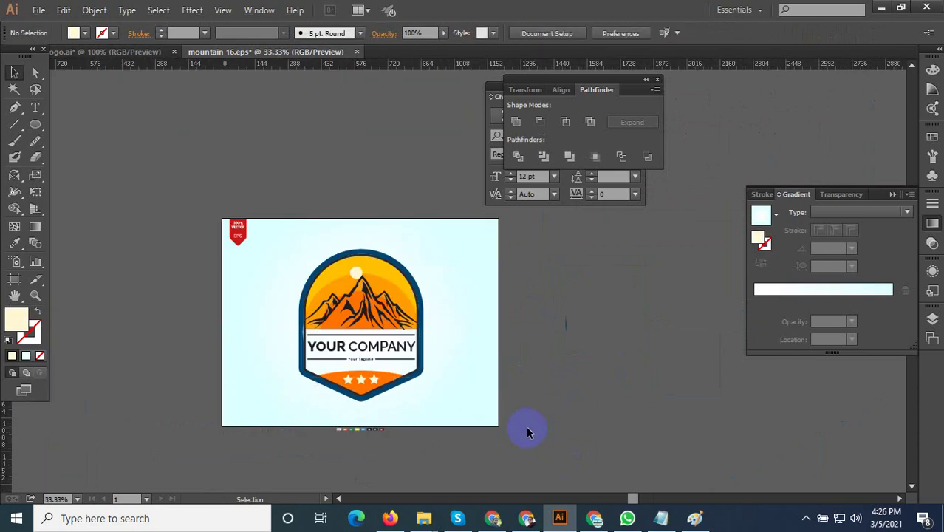
# Save the badge as the Illustrator EPS file 'mountain 17' with default EPS options.
pyautogui.hotkey('ctrl', 'shift', 's')
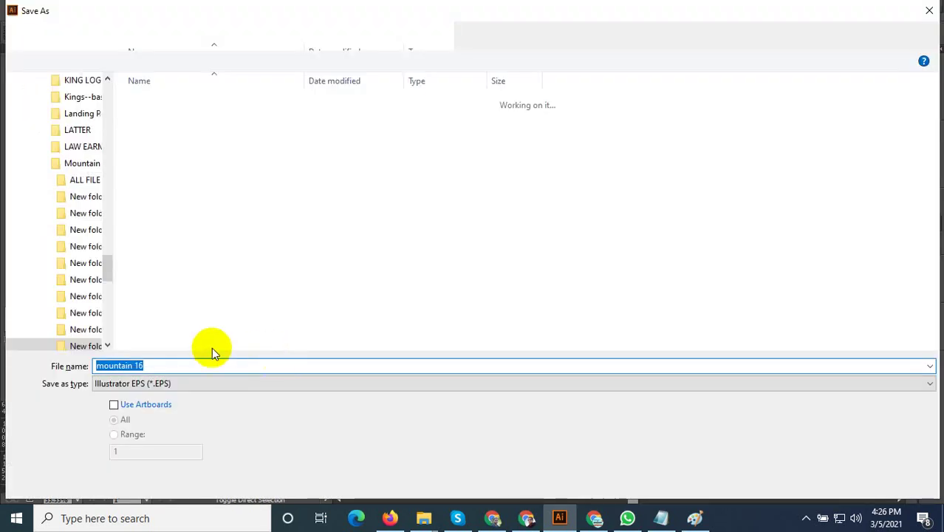
pyautogui.click(161, 367)
pyautogui.write('17')
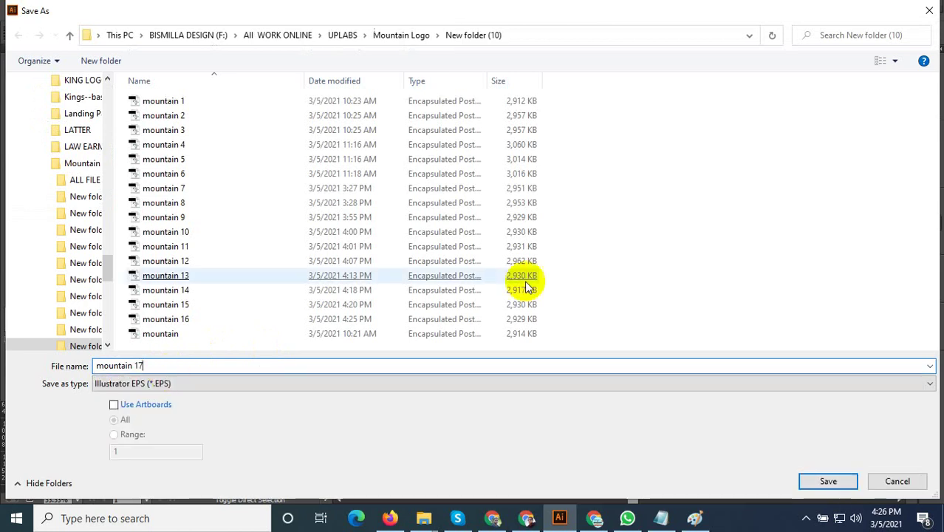
pyautogui.click(809, 480)
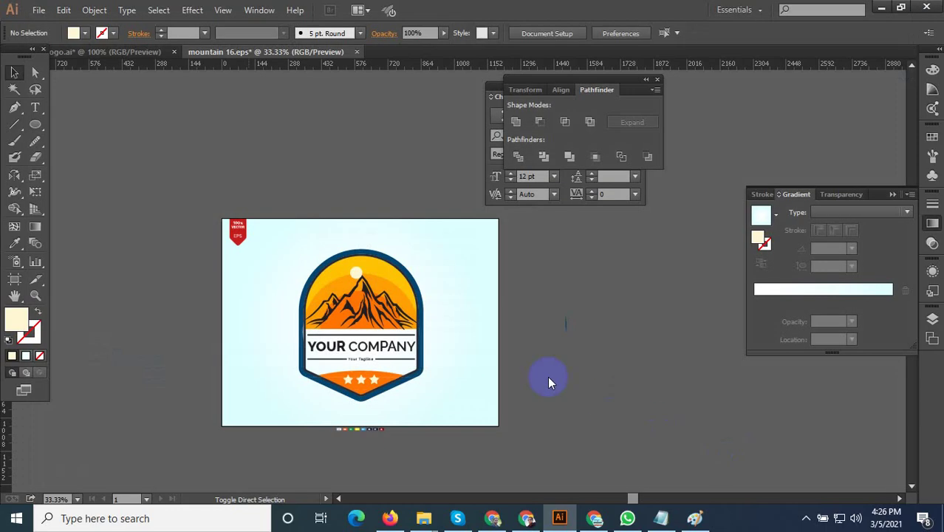
pyautogui.click(525, 449)
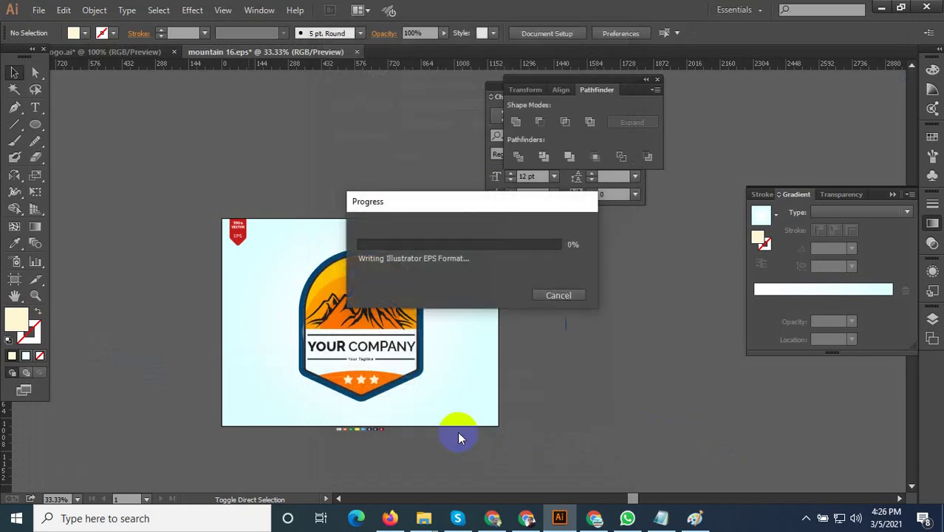
# Select all artwork, delete it, then undo to restore the logo group.
pyautogui.scroll(4, 358, 386)
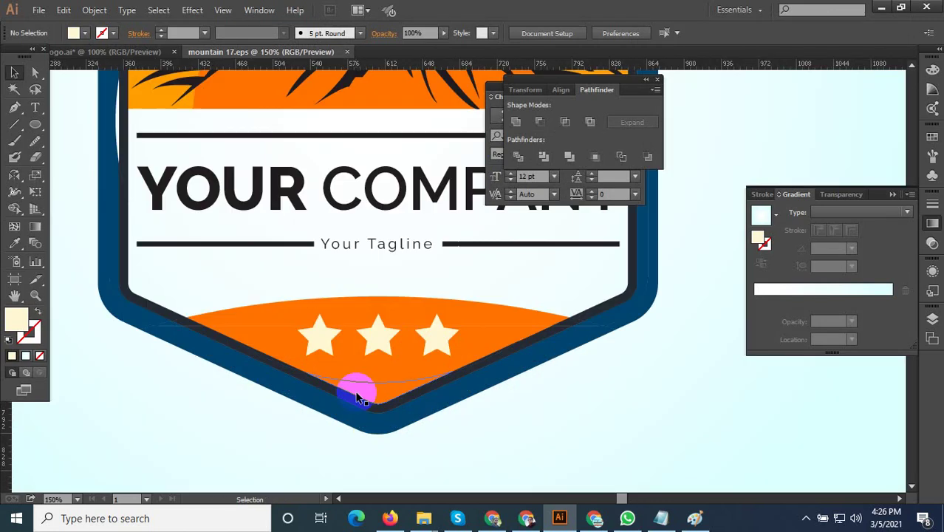
pyautogui.scroll(-3, 359, 408)
pyautogui.scroll(2, 380, 252)
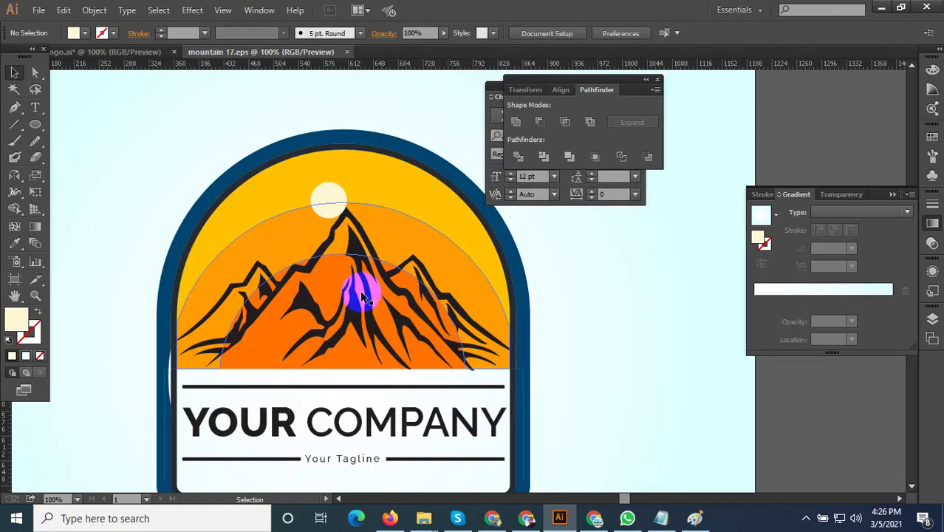
pyautogui.click(330, 197)
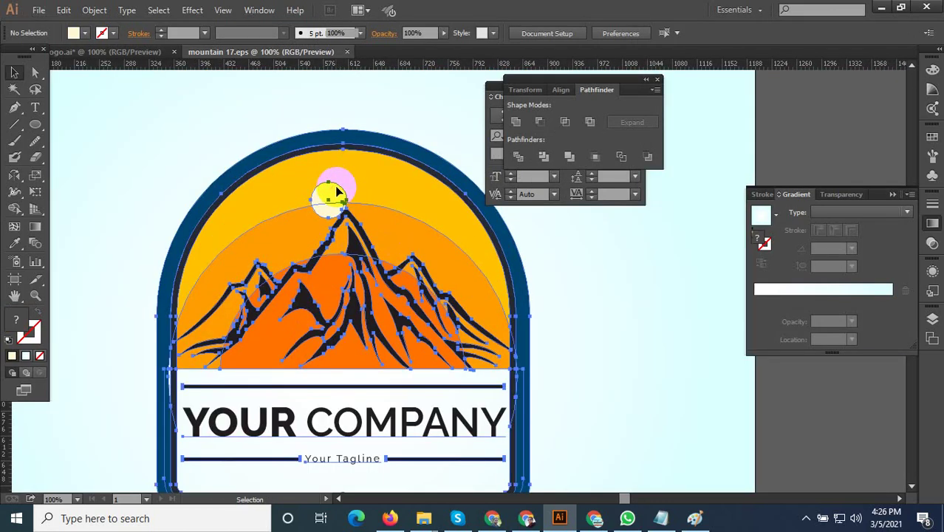
pyautogui.scroll(-1, 503, 384)
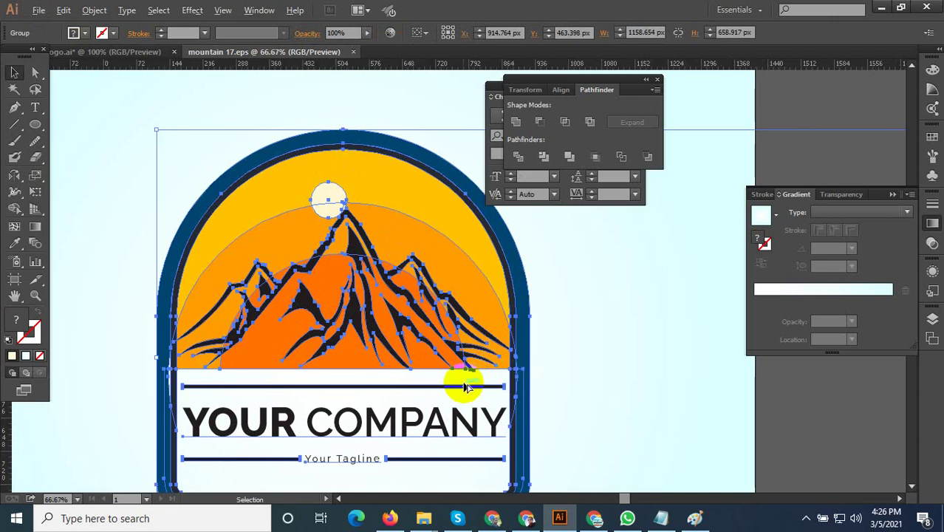
pyautogui.click(713, 443)
pyautogui.scroll(-1, 704, 401)
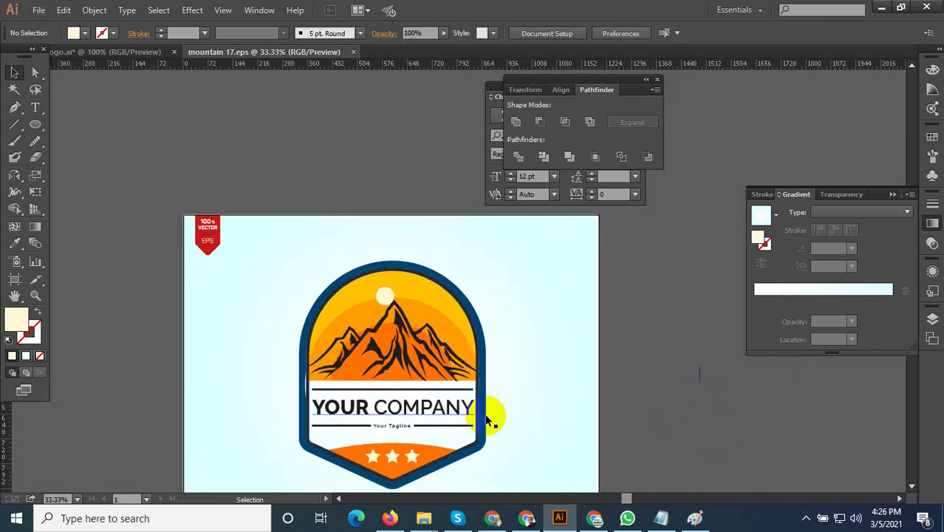
pyautogui.scroll(-1, 491, 414)
pyautogui.hotkey('ctrl', 'a')
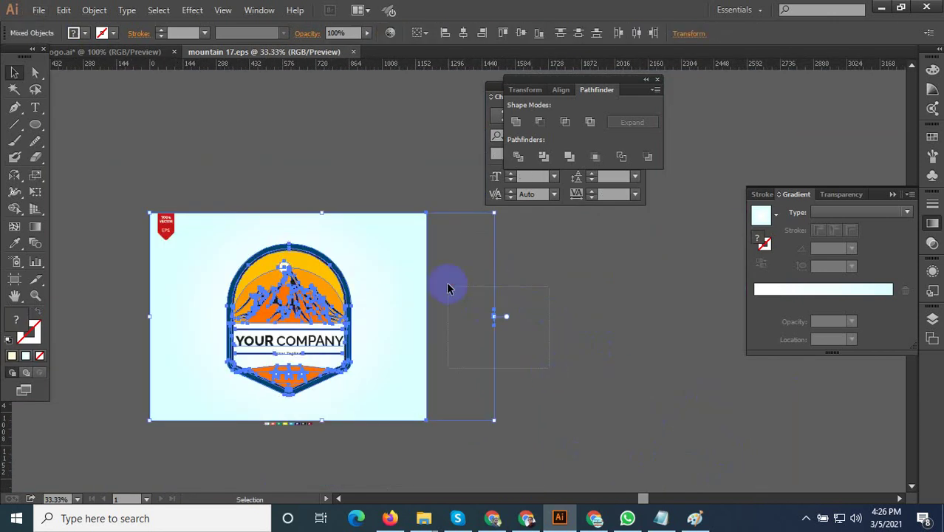
pyautogui.press('Delete')
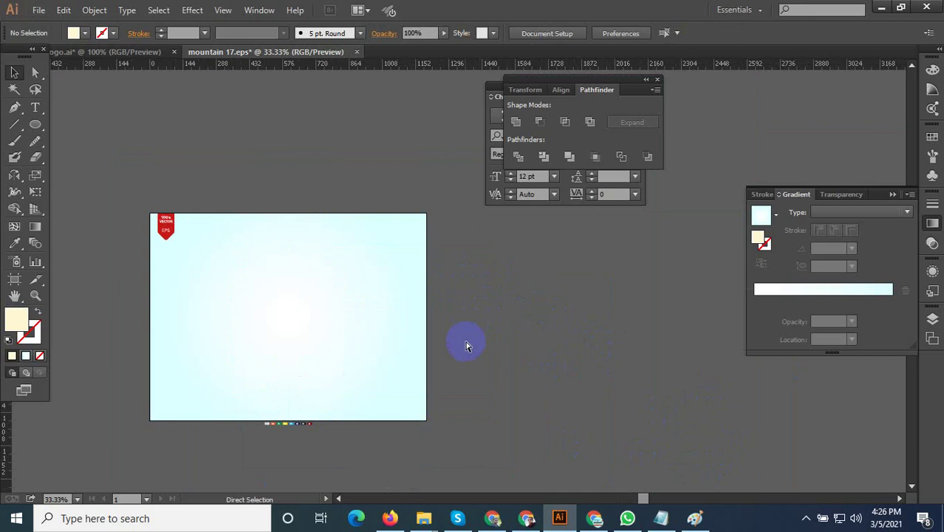
pyautogui.hotkey('ctrl', 'z')
pyautogui.click(533, 374)
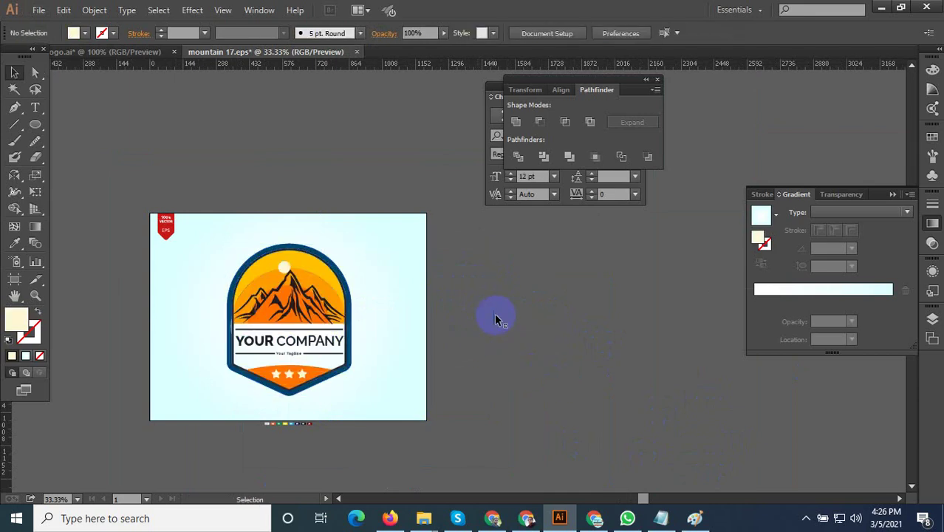
pyautogui.click(496, 319)
# Enter the logo group and delete the stray line beside the logo.
pyautogui.doubleClick(337, 312)
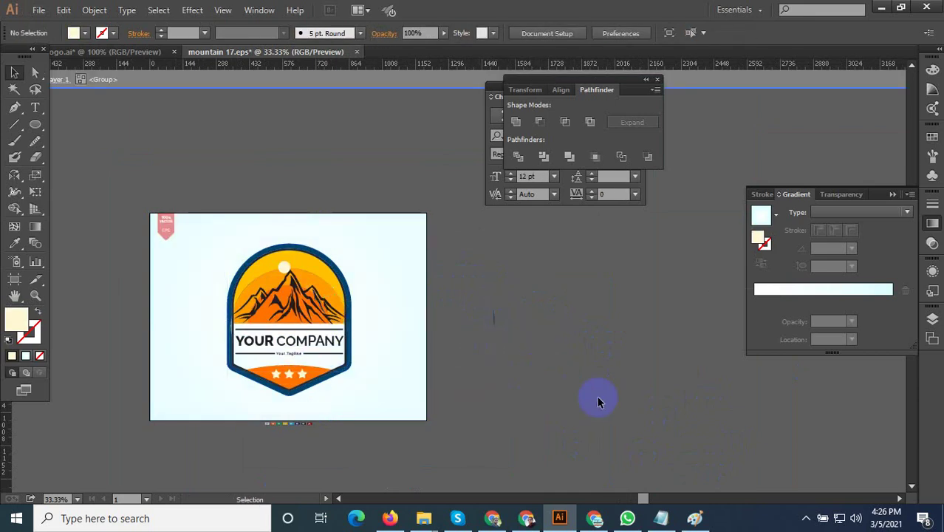
pyautogui.moveTo(485, 389); pyautogui.dragTo(488, 399)
pyautogui.press('Delete')
pyautogui.doubleClick(497, 401)
pyautogui.click(309, 346)
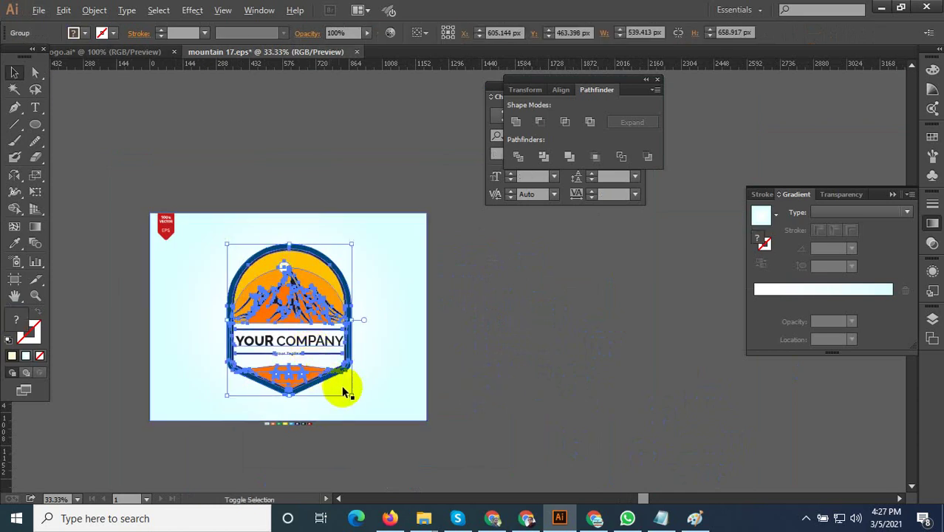
# Save again as 'mountain 17' EPS, replacing the existing file.
pyautogui.hotkey('ctrl', 'shift', 's')
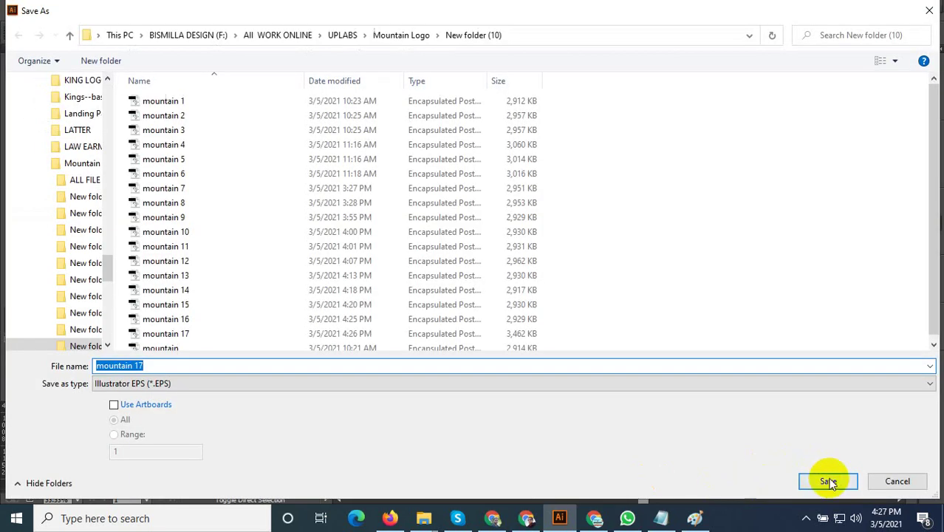
pyautogui.click(828, 482)
pyautogui.click(534, 318)
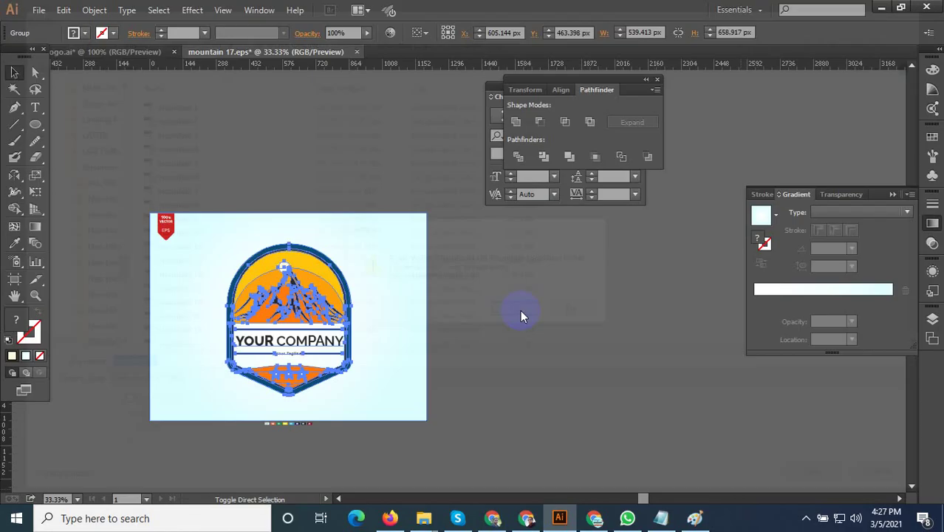
pyautogui.click(533, 446)
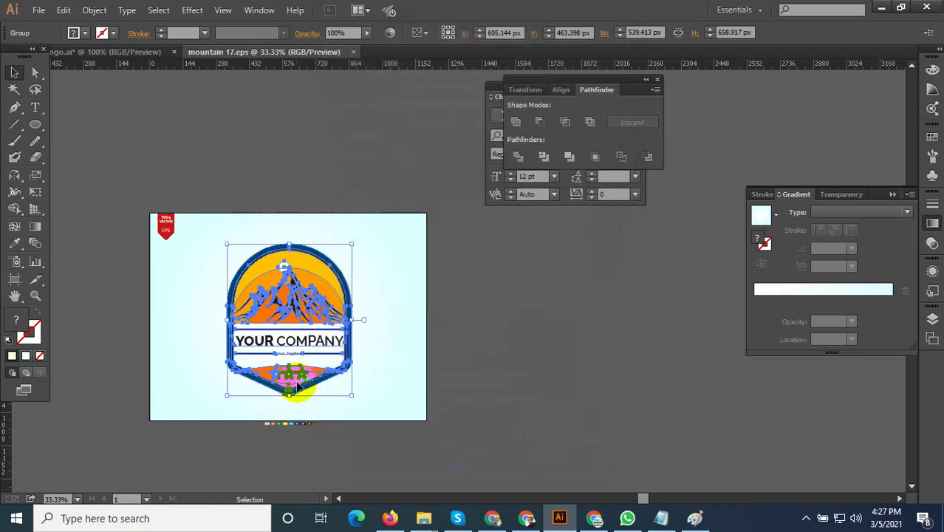
# Drill into the nested mountain group and select the mountain artwork.
pyautogui.scroll(2, 295, 380)
pyautogui.click(588, 349)
pyautogui.scroll(1, 219, 207)
pyautogui.scroll(1, 306, 354)
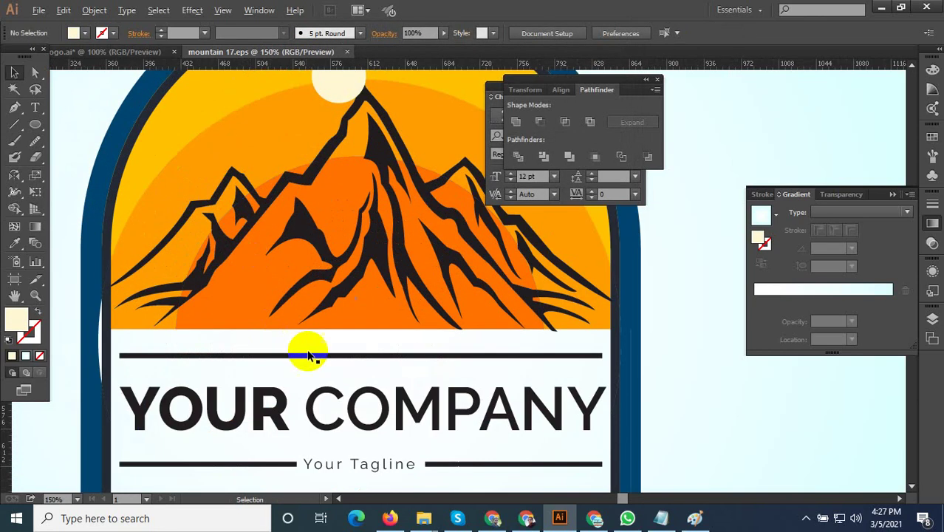
pyautogui.scroll(-1, 310, 360)
pyautogui.scroll(2, 334, 241)
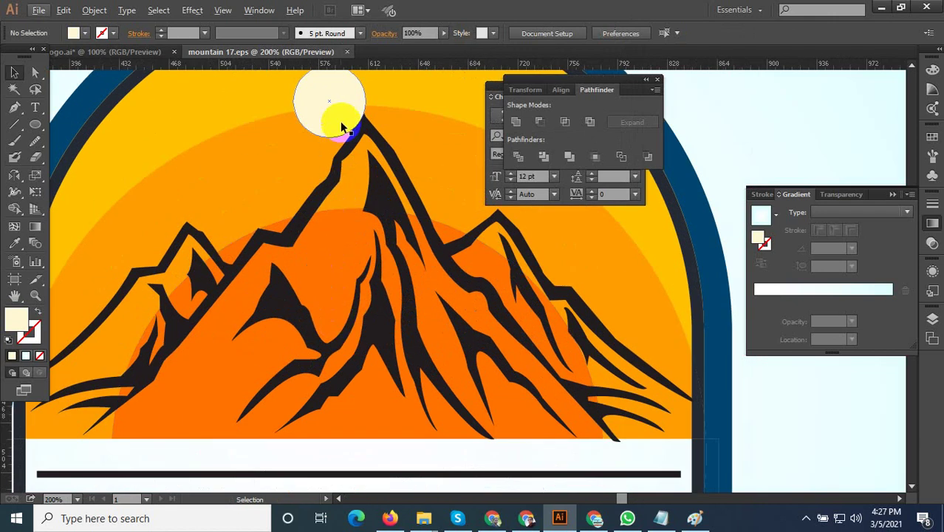
pyautogui.scroll(2, 365, 135)
pyautogui.doubleClick(370, 142)
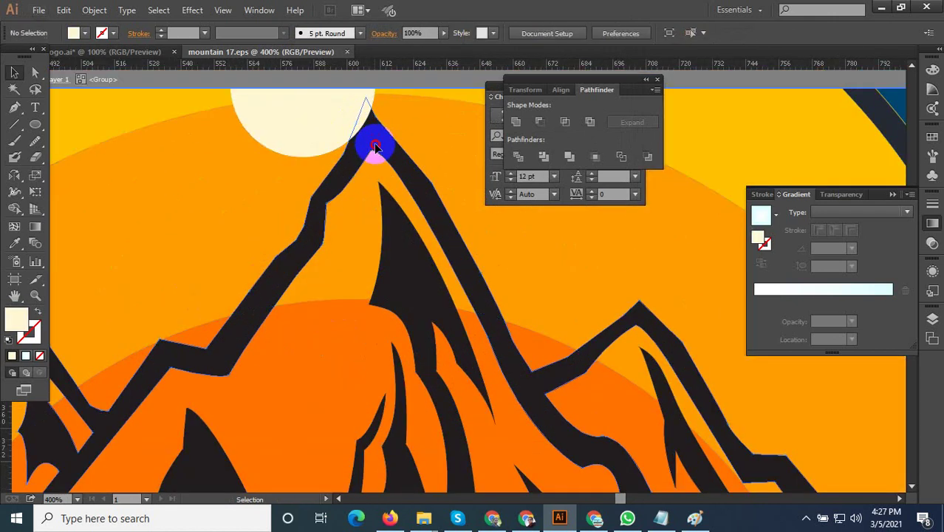
pyautogui.click(374, 147)
pyautogui.doubleClick(379, 147)
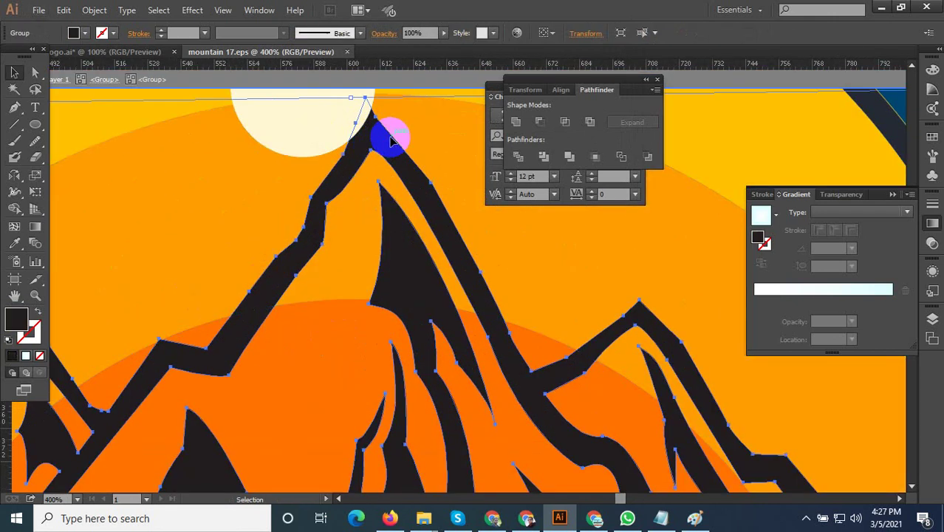
# Open and dismiss the mountain's stacking options, then deselect it.
pyautogui.rightClick(391, 137)
pyautogui.click(422, 309)
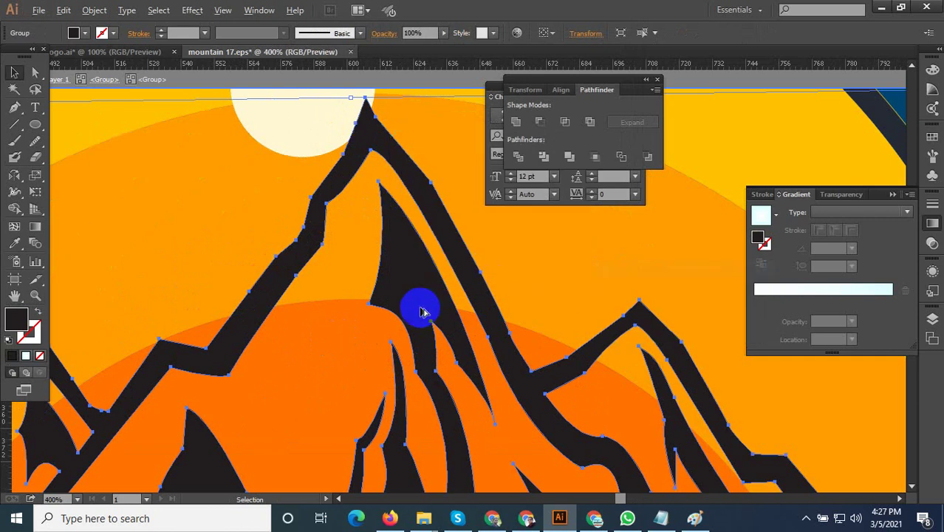
pyautogui.scroll(-3, 421, 312)
pyautogui.click(465, 269)
pyautogui.scroll(-2, 579, 325)
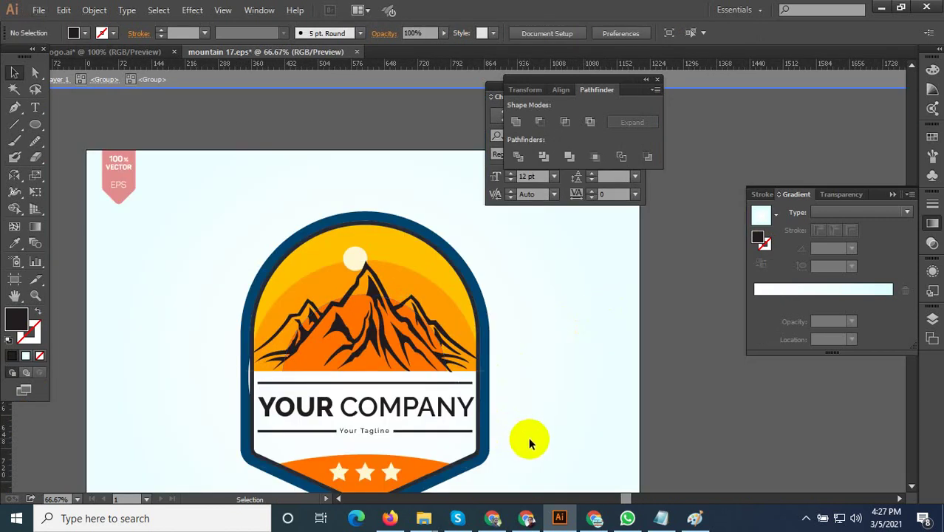
pyautogui.scroll(1, 404, 489)
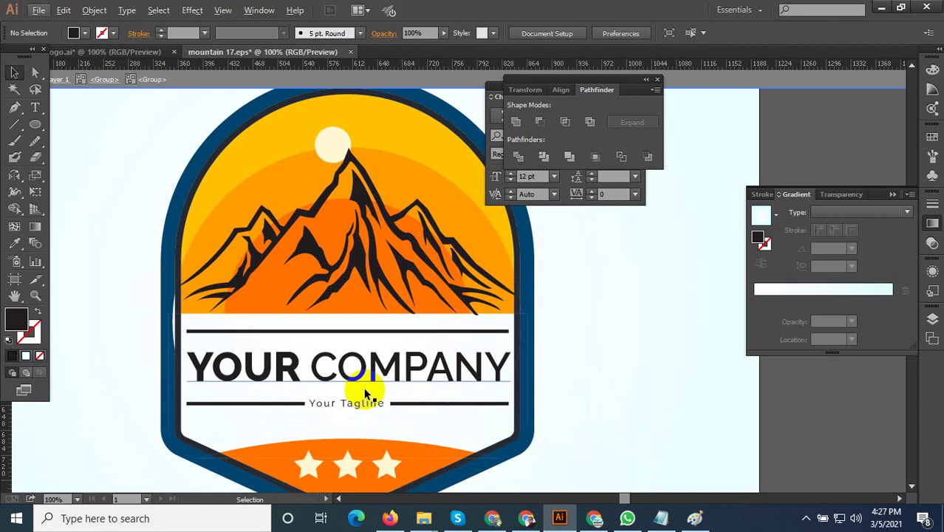
# Eyedrop the white band's pale fill onto the selected mountain group.
pyautogui.click(356, 258)
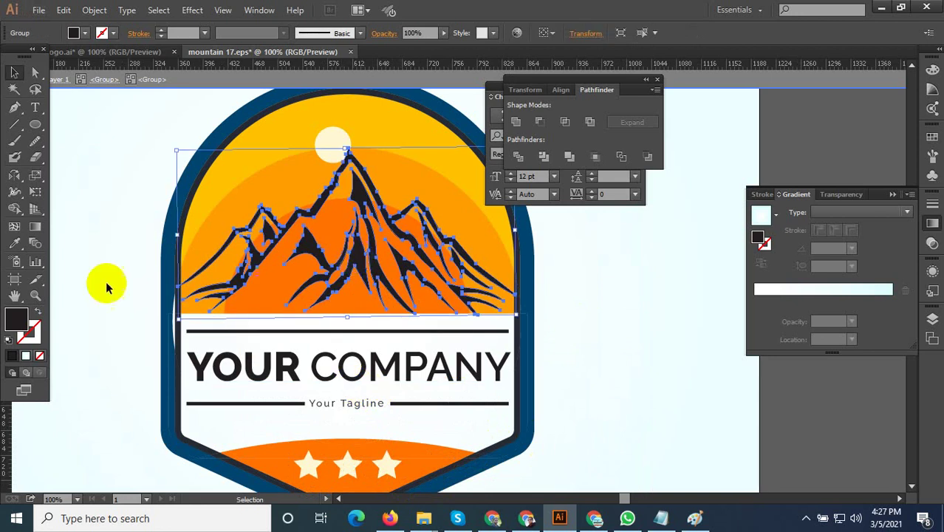
pyautogui.click(15, 243)
pyautogui.click(223, 333)
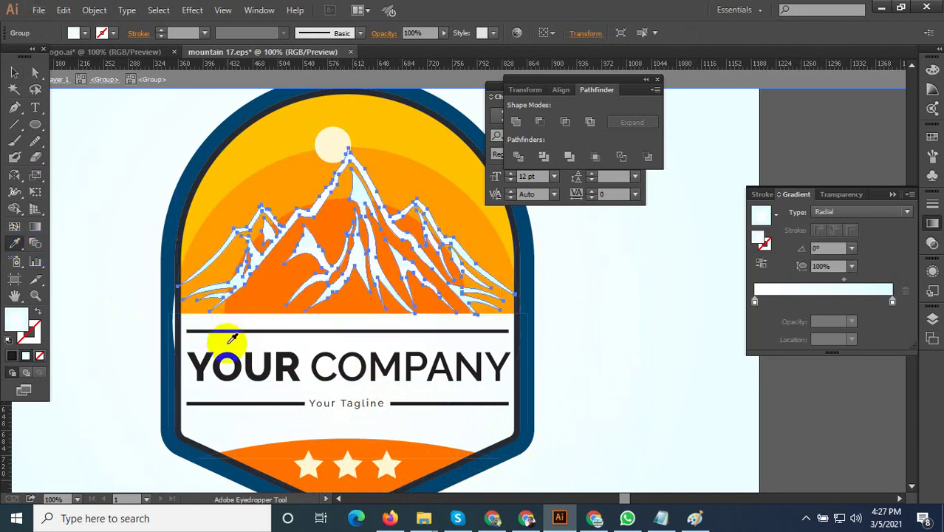
pyautogui.click(15, 73)
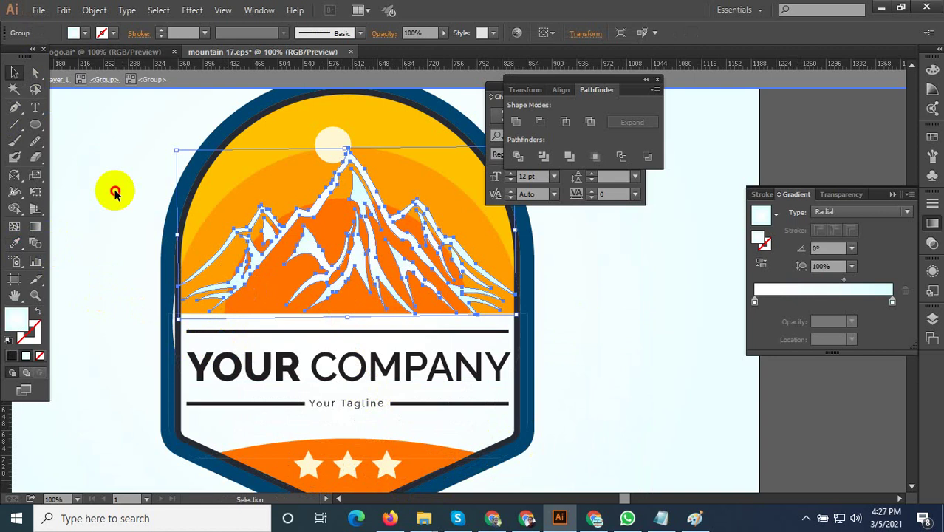
pyautogui.click(113, 190)
# Select and isolate the dark-blue badge border, then exit isolation mode.
pyautogui.scroll(3, 158, 317)
pyautogui.scroll(2, 200, 337)
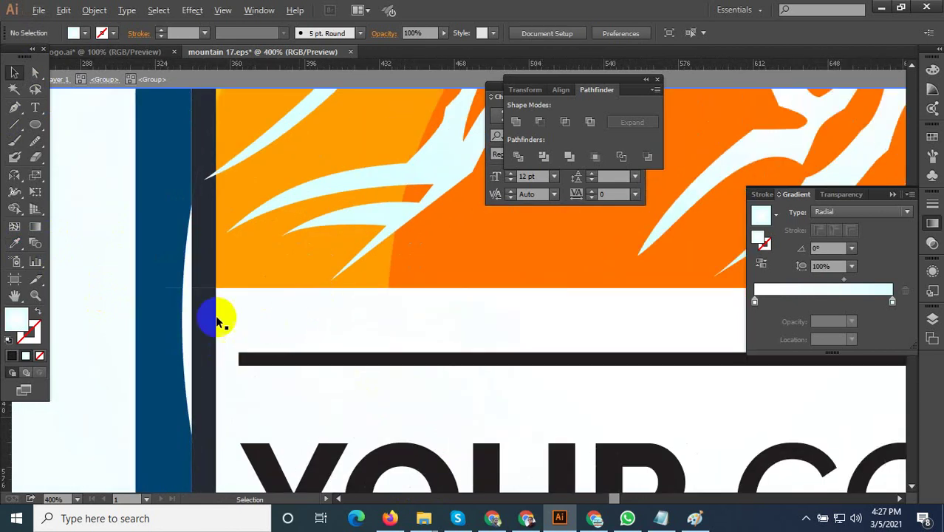
pyautogui.scroll(-1, 211, 325)
pyautogui.scroll(1, 203, 325)
pyautogui.click(194, 305)
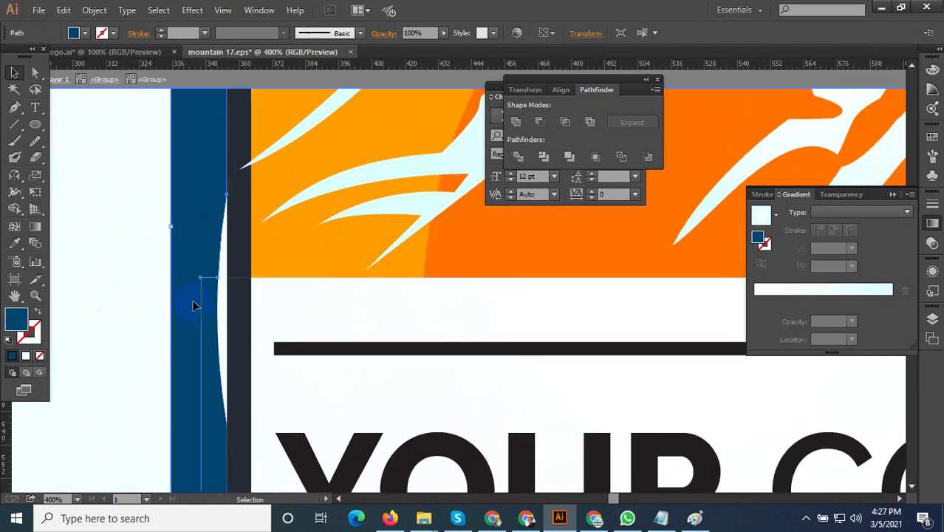
pyautogui.doubleClick(194, 305)
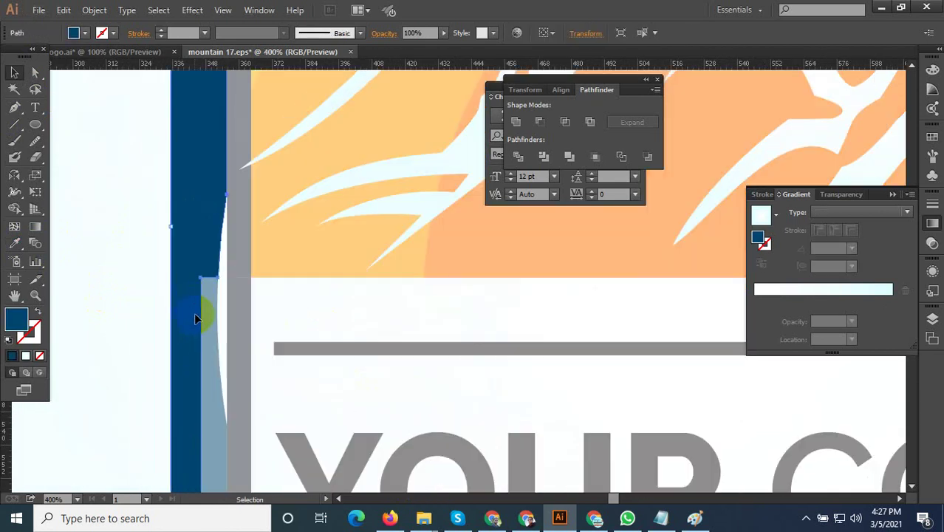
pyautogui.press('Escape')
# Enter the nested badge group and select the path along the left border.
pyautogui.click(213, 416)
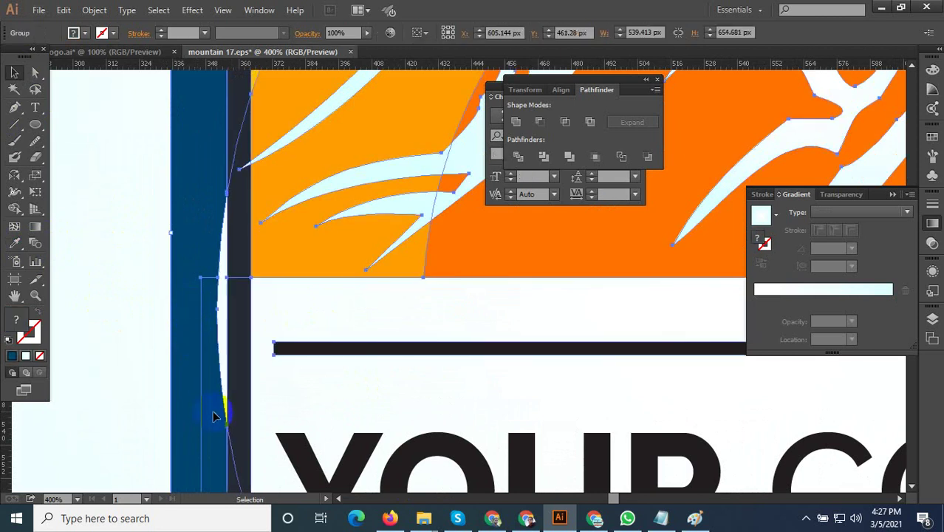
pyautogui.doubleClick(213, 417)
pyautogui.click(213, 416)
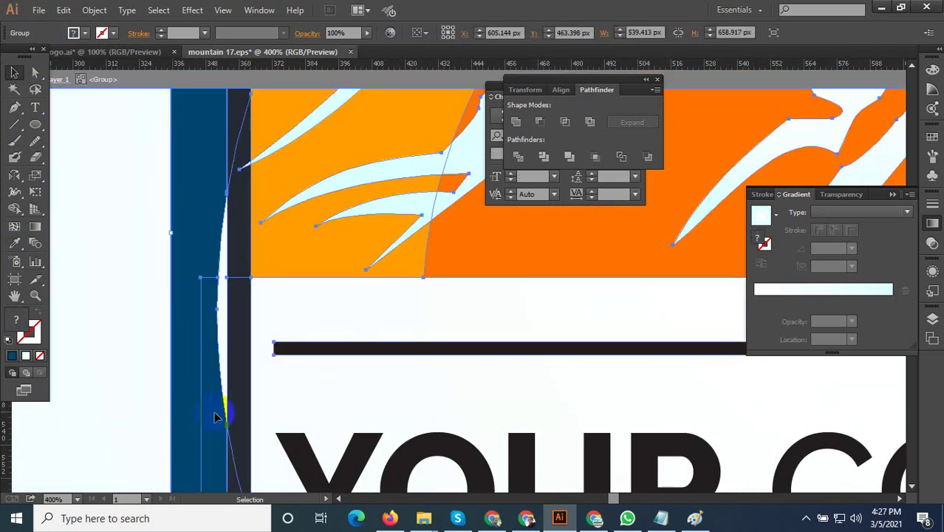
pyautogui.doubleClick(212, 422)
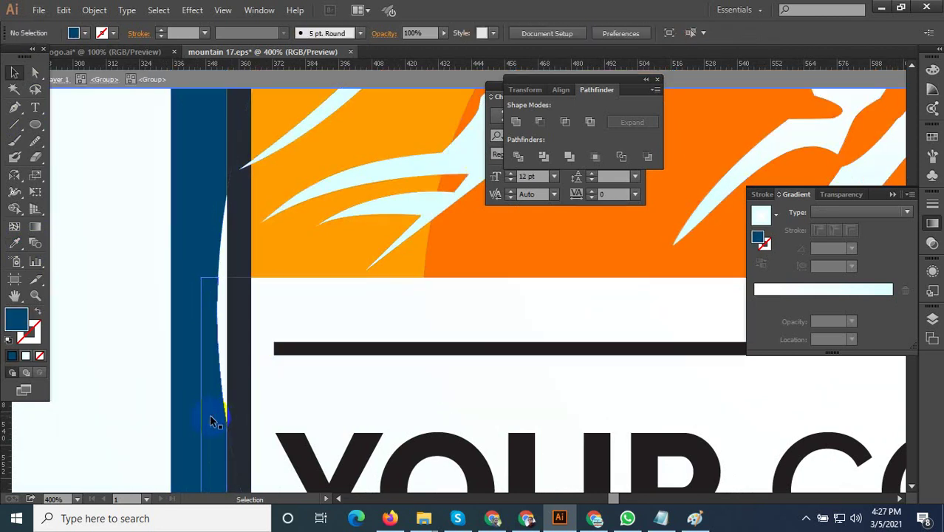
pyautogui.click(198, 352)
pyautogui.hotkey('ctrl', '-')
pyautogui.hotkey('ctrl', '-')
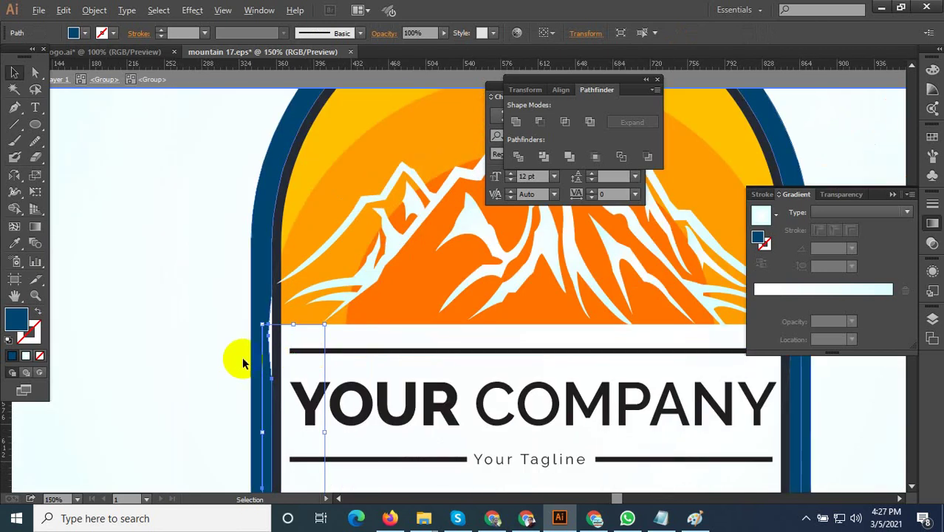
pyautogui.hotkey('ctrl', '+')
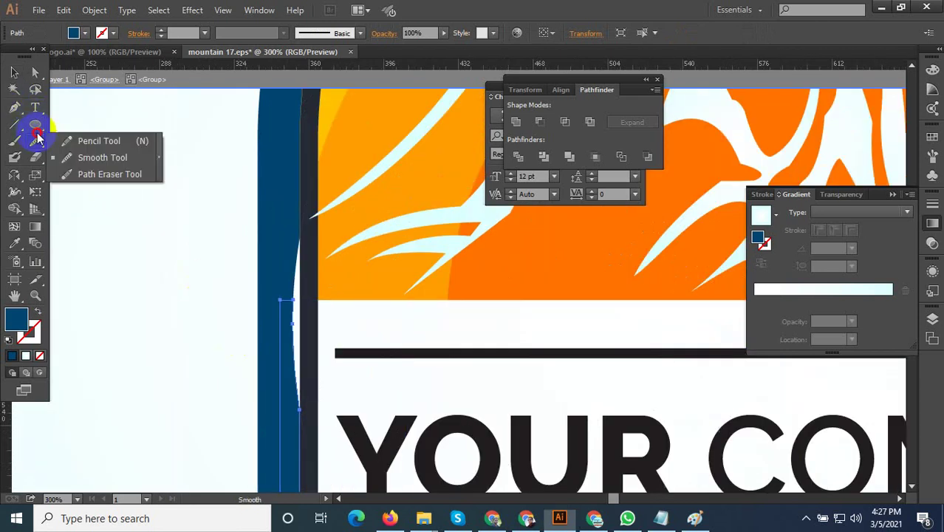
# Draw a thin navy 11.3 × 99.4 px rectangle over the left-border gap.
pyautogui.moveTo(35, 124); pyautogui.dragTo(74, 119)
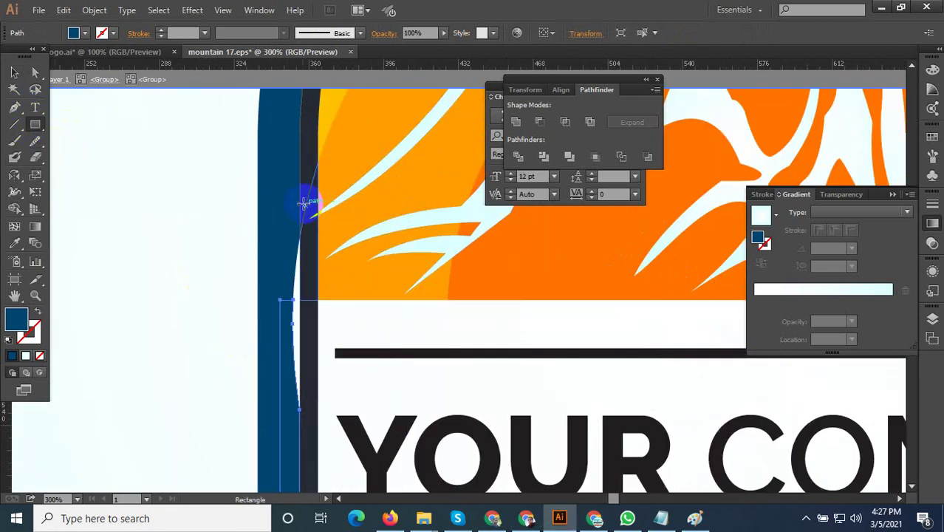
pyautogui.moveTo(300, 230); pyautogui.dragTo(275, 437)
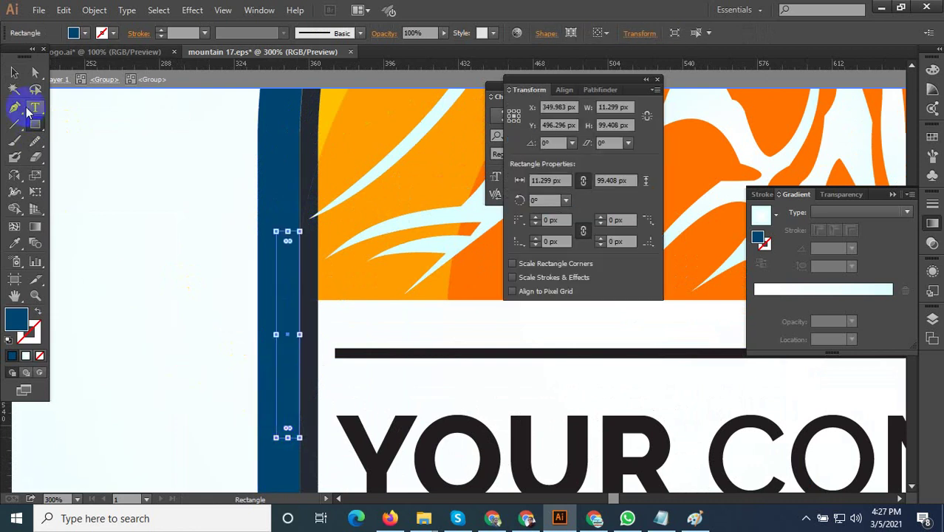
pyautogui.click(14, 71)
pyautogui.click(134, 211)
pyautogui.hotkey('ctrl', '-')
pyautogui.hotkey('ctrl', '-')
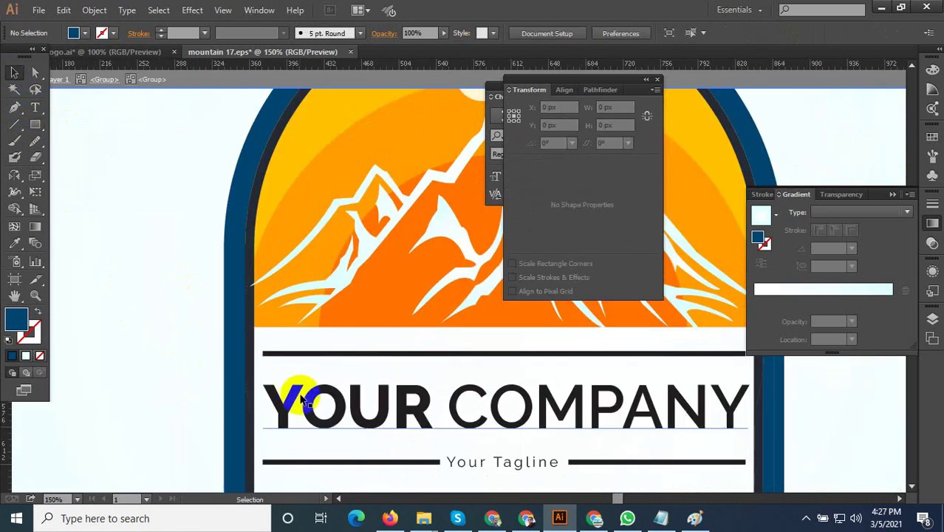
# Inspect the mountain group outlines, then exit isolation mode.
pyautogui.scroll(-2, 264, 375)
pyautogui.scroll(1, 260, 333)
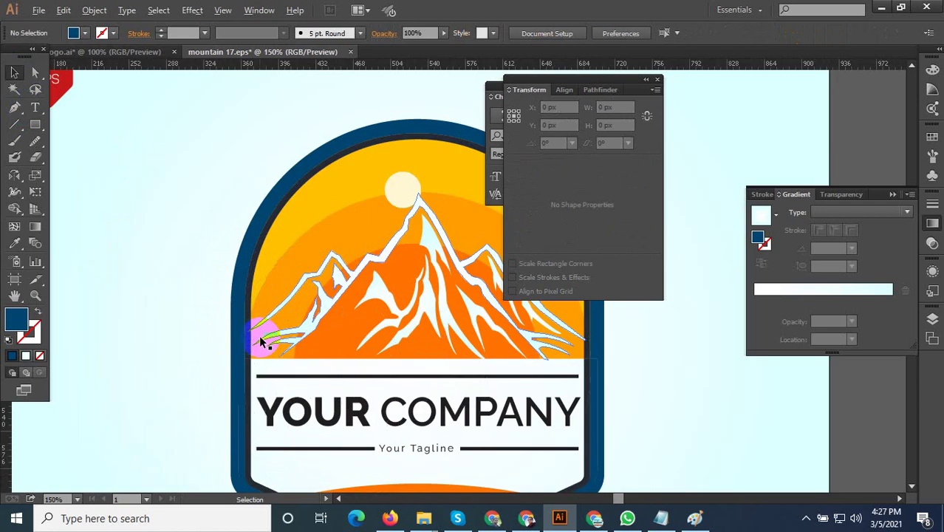
pyautogui.scroll(1, 257, 326)
pyautogui.doubleClick(257, 326)
pyautogui.scroll(1, 255, 323)
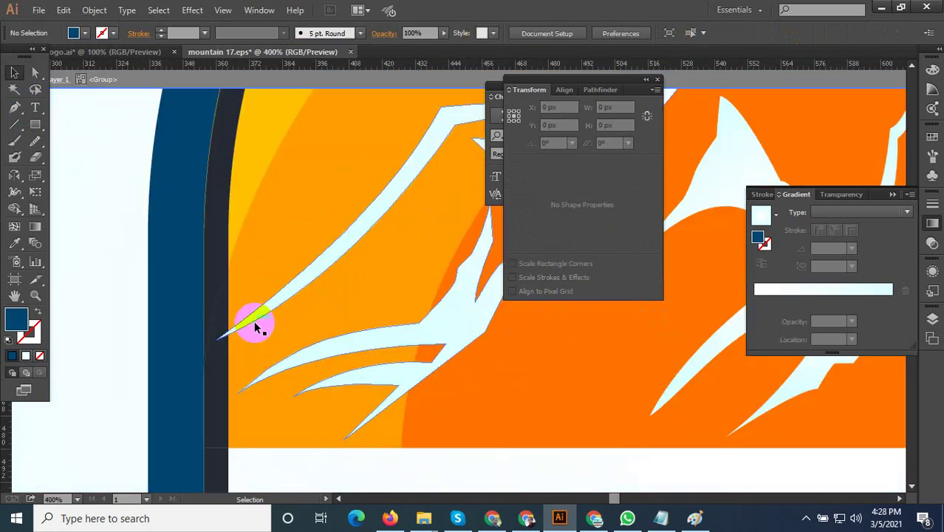
pyautogui.click(252, 321)
pyautogui.scroll(-1, 228, 334)
pyautogui.scroll(-2, 251, 381)
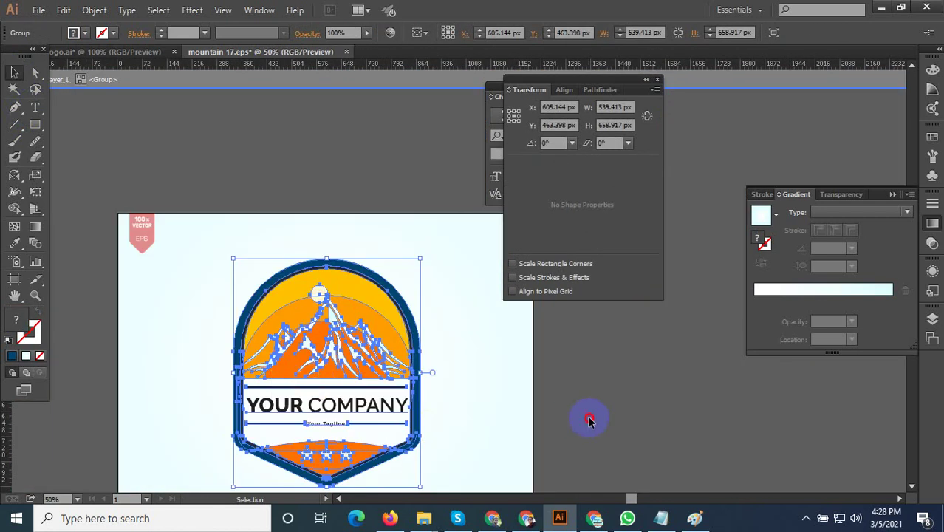
pyautogui.click(586, 416)
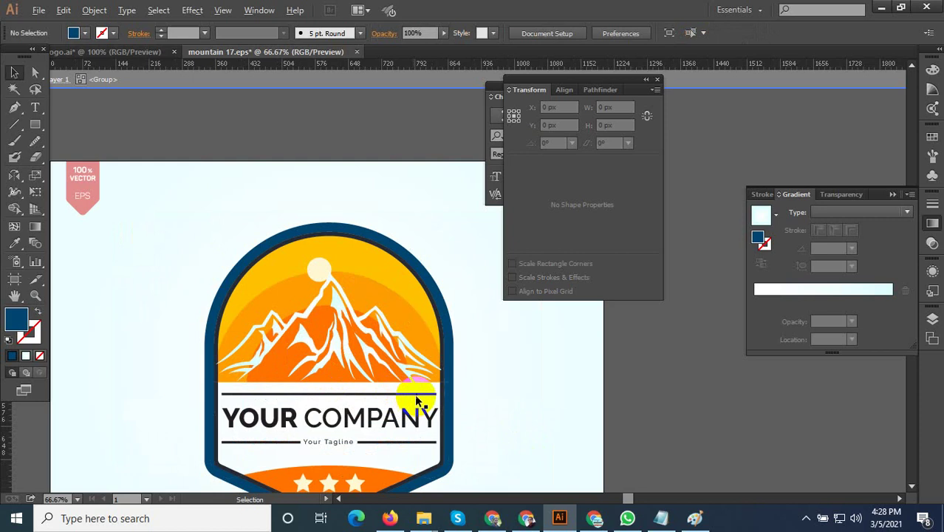
pyautogui.scroll(-2, 429, 407)
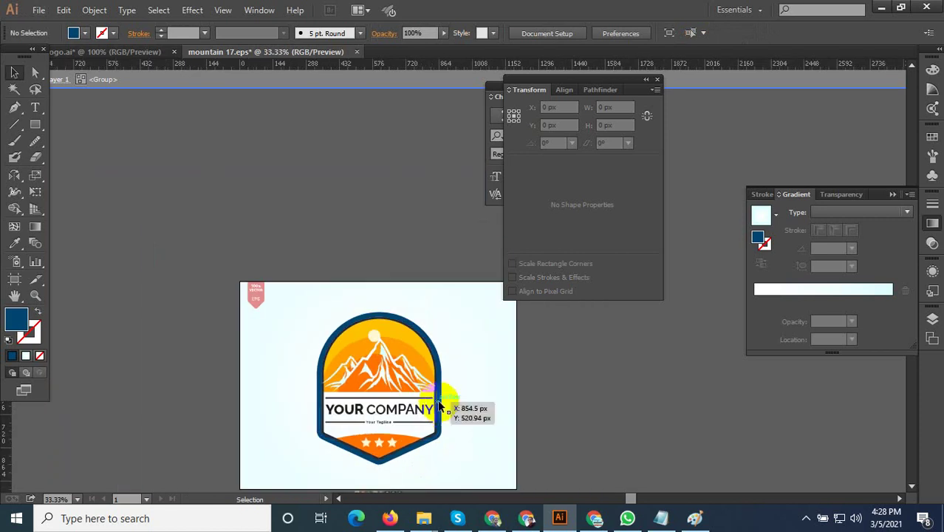
pyautogui.doubleClick(564, 418)
pyautogui.scroll(-1, 296, 359)
pyautogui.scroll(1, 320, 380)
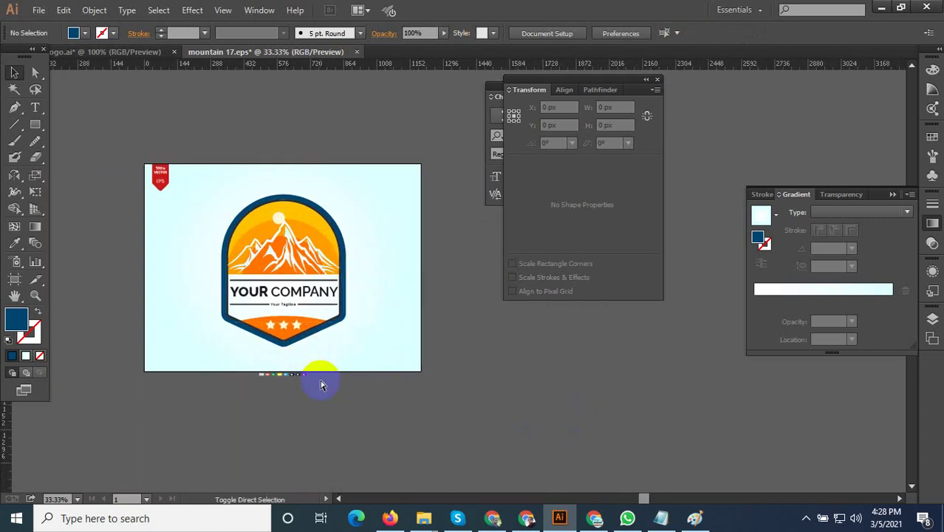
# Save the badge as the Illustrator EPS file 'mountain 18' with default EPS options.
pyautogui.hotkey('ctrl', 'shift', 's')
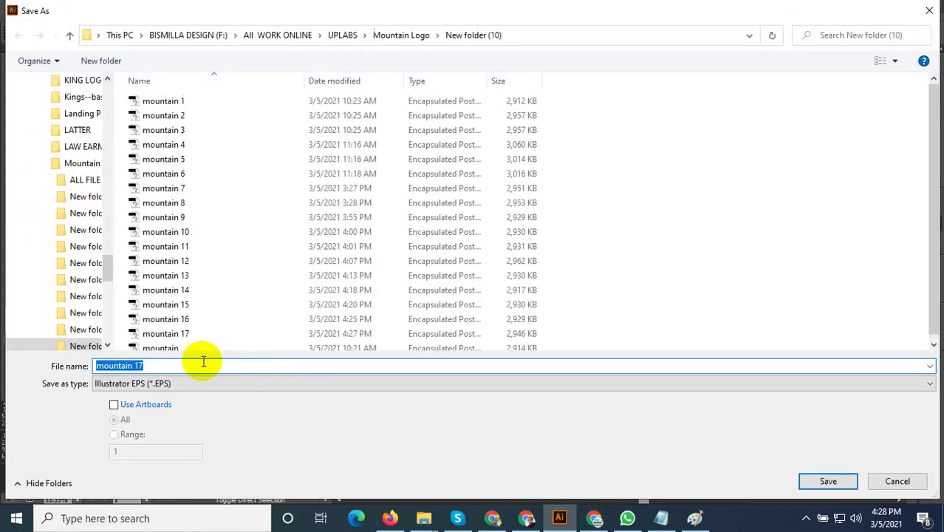
pyautogui.write('1')
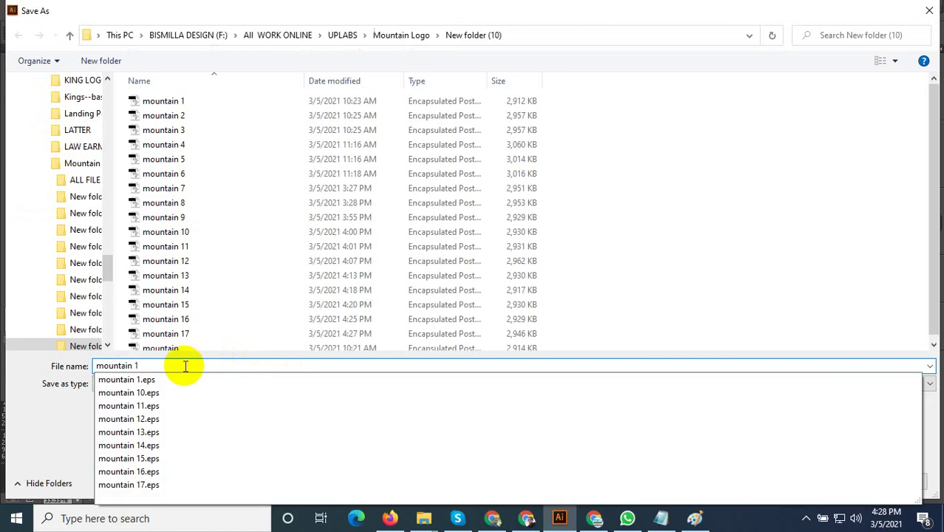
pyautogui.write('8')
pyautogui.click(843, 489)
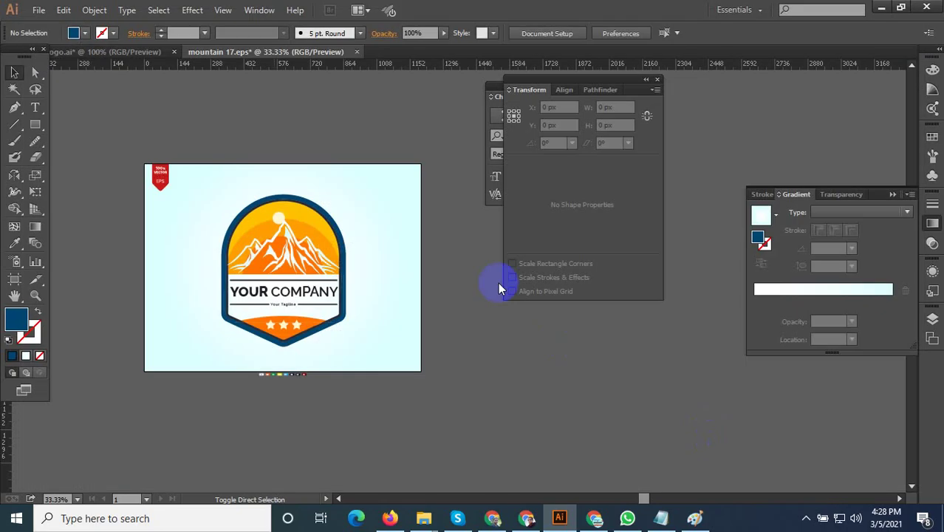
pyautogui.click(526, 450)
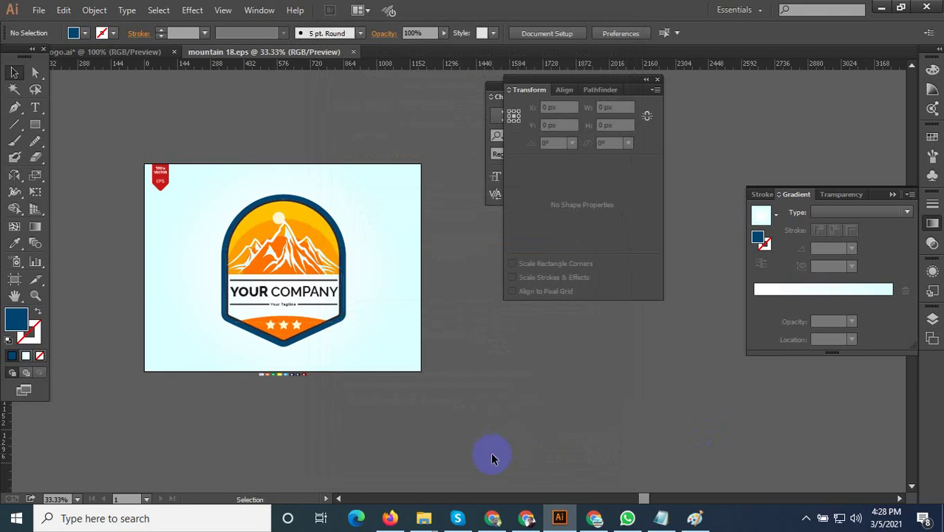
# In logo.ai, move the spare mountain silhouette off the WILD PATH artboard.
pyautogui.scroll(2, 297, 293)
pyautogui.scroll(-2, 411, 252)
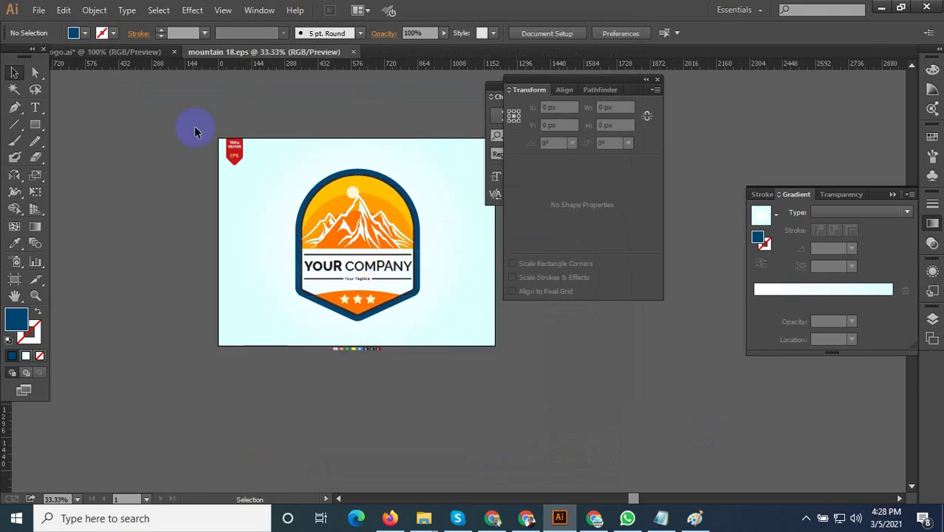
pyautogui.click(146, 53)
pyautogui.scroll(-2, 310, 333)
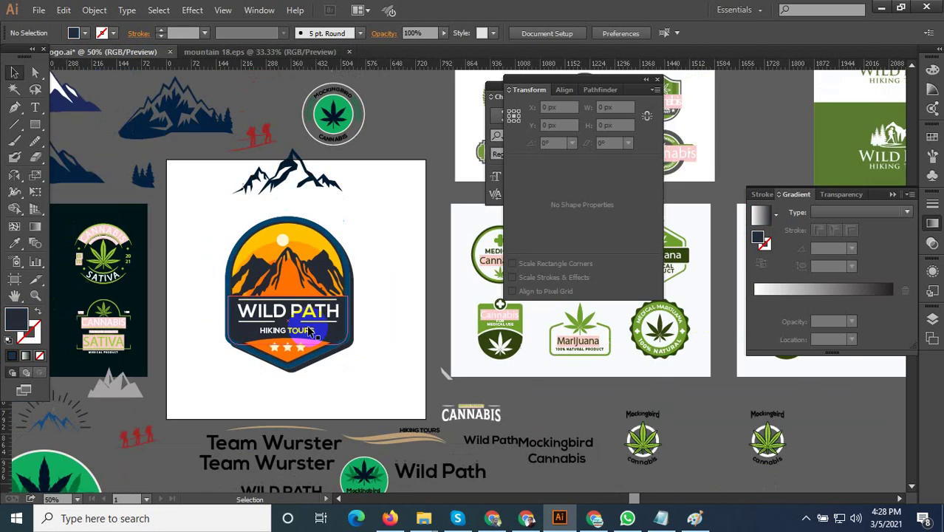
pyautogui.click(299, 181)
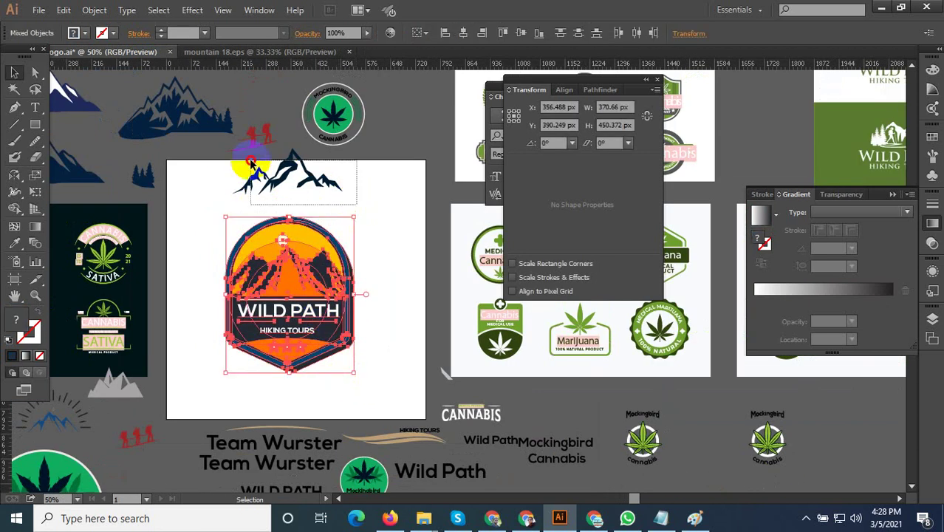
pyautogui.moveTo(311, 215); pyautogui.dragTo(309, 301)
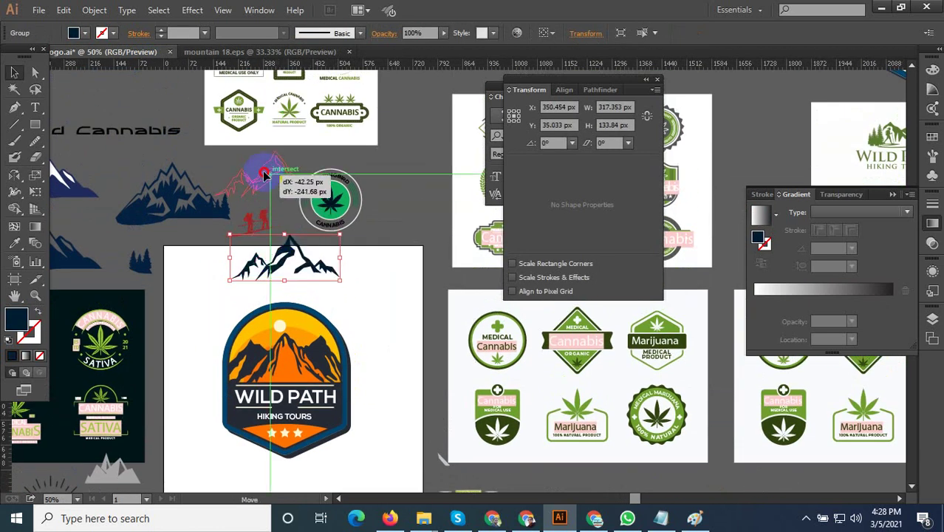
pyautogui.moveTo(282, 263); pyautogui.dragTo(264, 175)
pyautogui.click(338, 296)
pyautogui.scroll(-2, 359, 266)
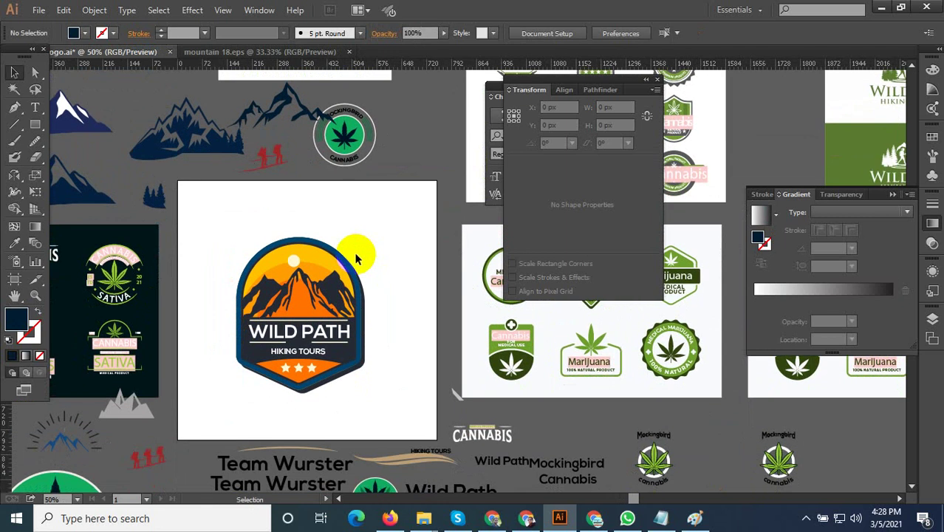
# Export for web as Mountain-Logo-8.jpg, replacing the existing file.
pyautogui.hotkey('ctrl', 'alt', 'shift', 's')
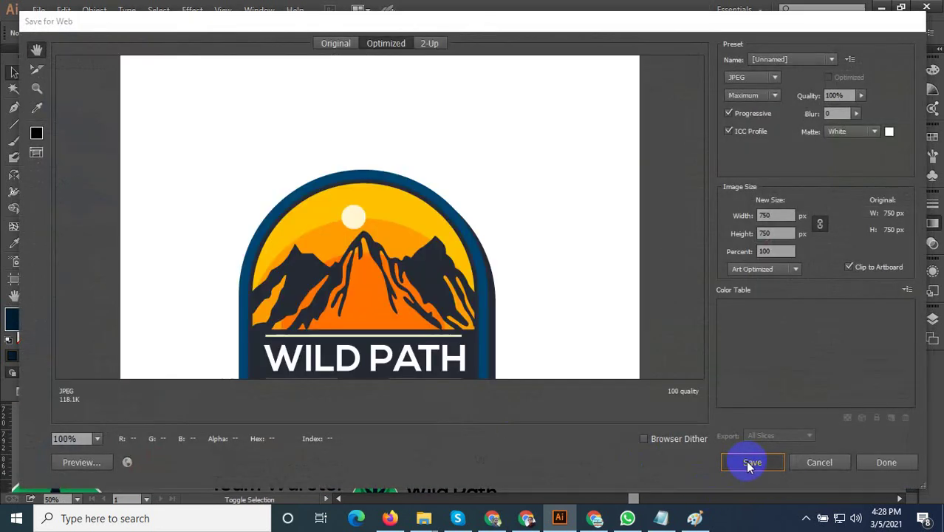
pyautogui.click(749, 461)
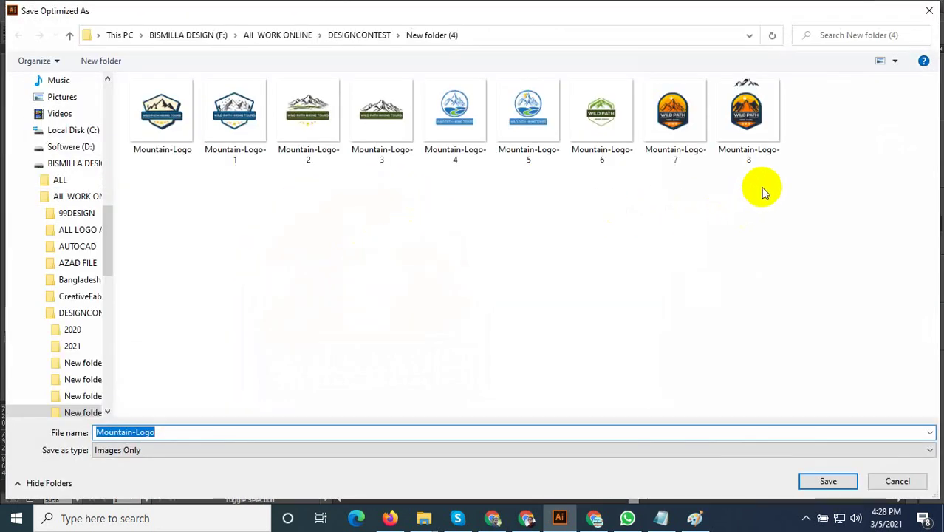
pyautogui.click(774, 170)
pyautogui.click(828, 481)
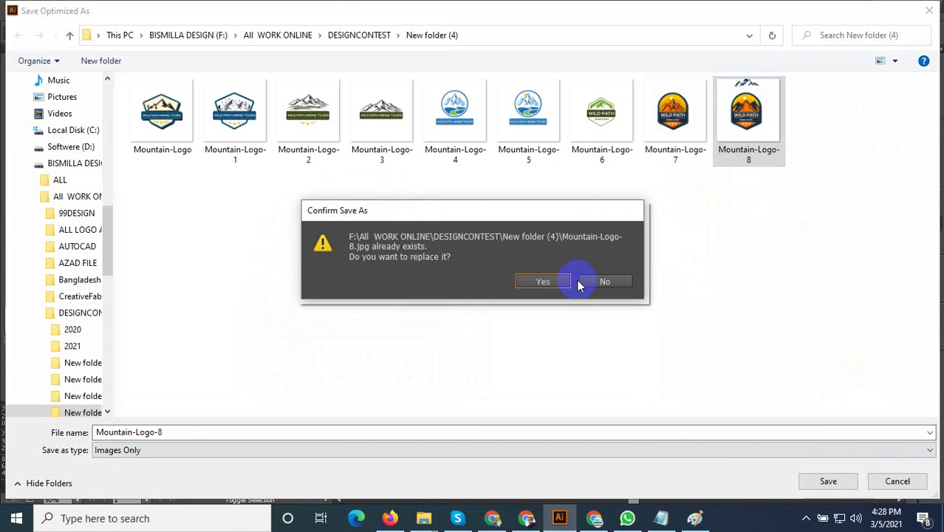
pyautogui.click(551, 283)
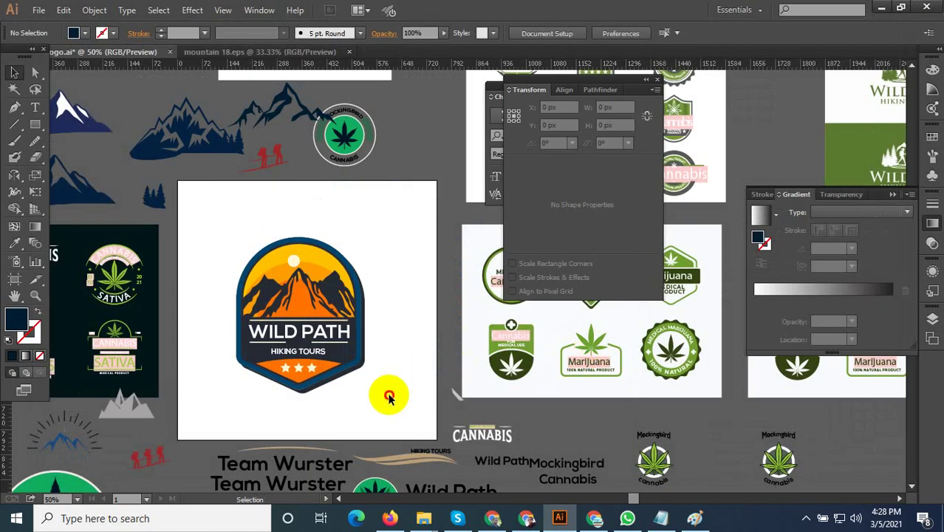
# Swap the YOUR COMPANY badge in mountain 18 for the WILD PATH badge, centred on the artboard.
pyautogui.moveTo(389, 398); pyautogui.dragTo(253, 260)
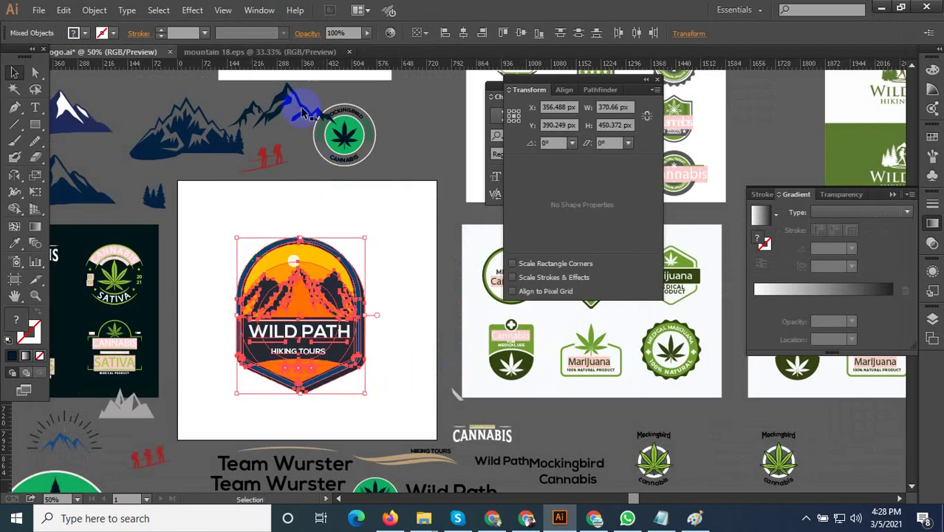
pyautogui.click(295, 51)
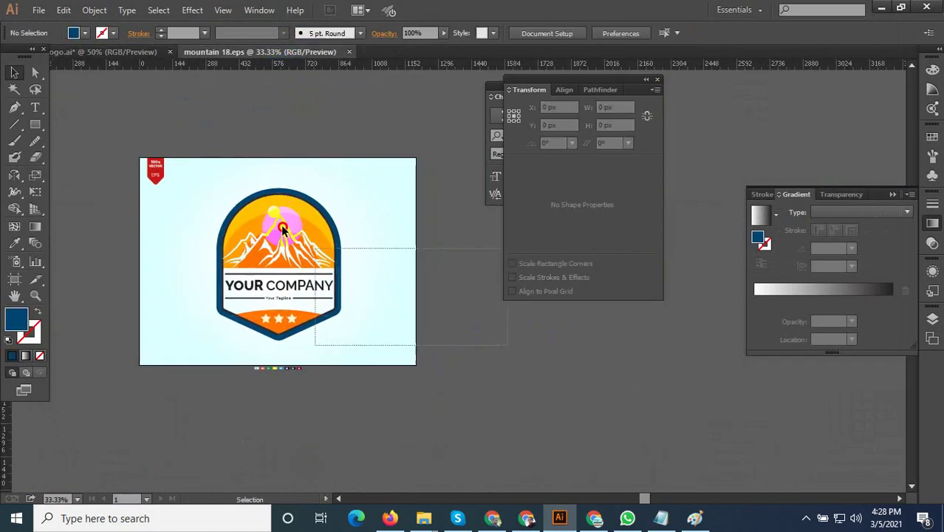
pyautogui.click(282, 229)
pyautogui.press('Delete')
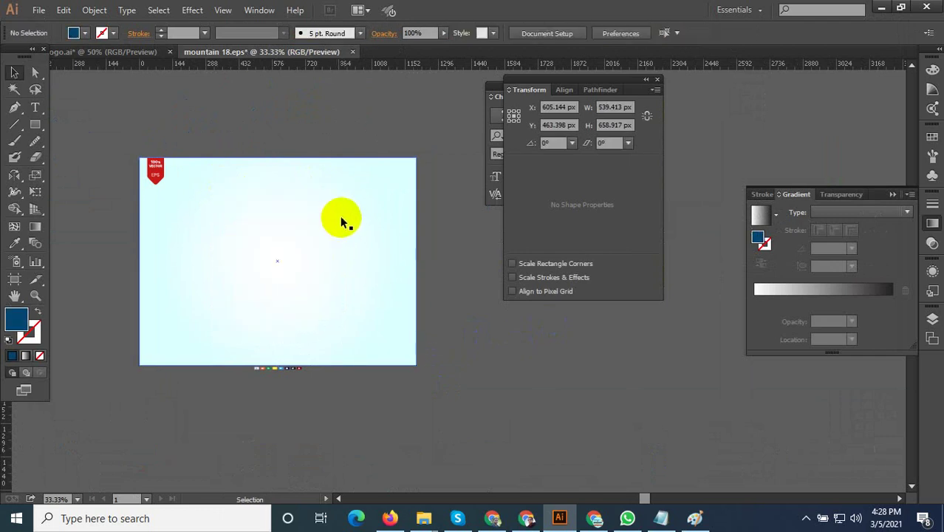
pyautogui.hotkey('ctrl', 'v')
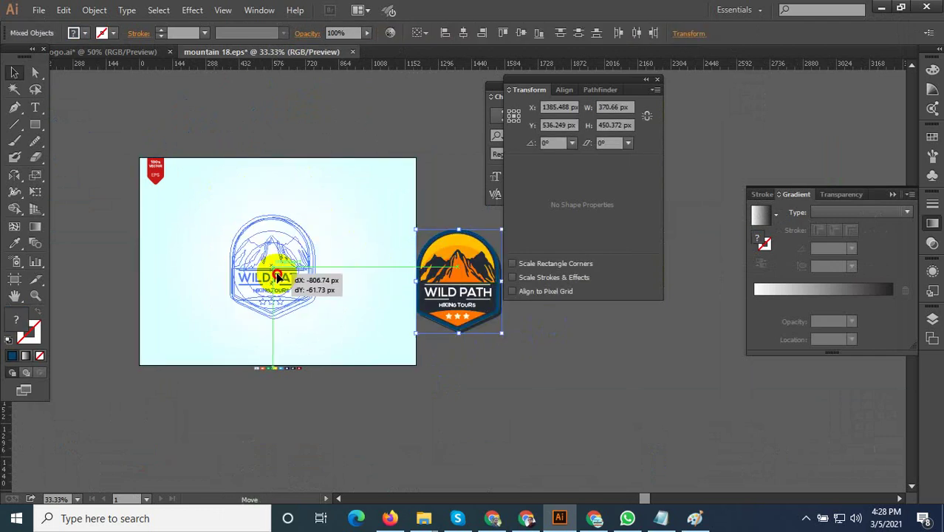
pyautogui.moveTo(459, 291); pyautogui.dragTo(272, 276)
# Enlarge the WILD PATH badge to about 593 × 720 px.
pyautogui.moveTo(317, 319); pyautogui.dragTo(343, 346)
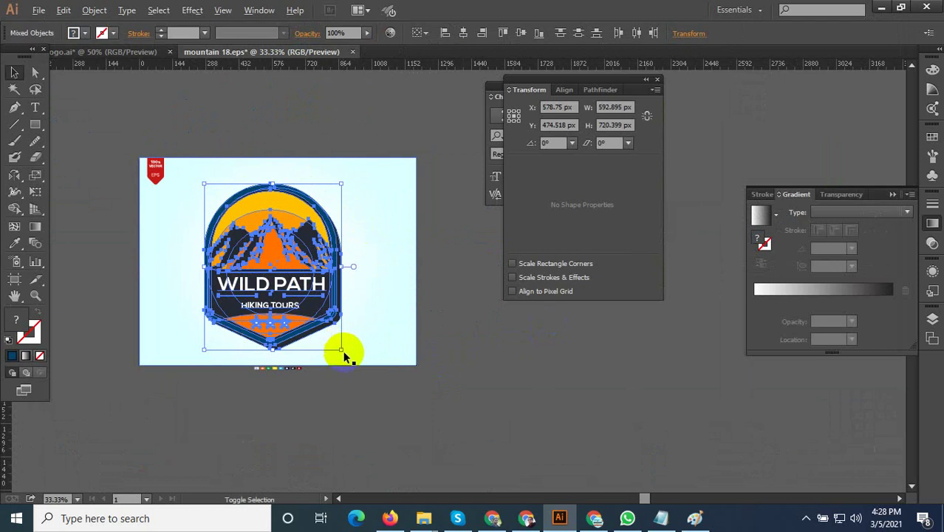
pyautogui.moveTo(342, 350); pyautogui.dragTo(333, 344)
pyautogui.click(393, 359)
pyautogui.scroll(2, 238, 298)
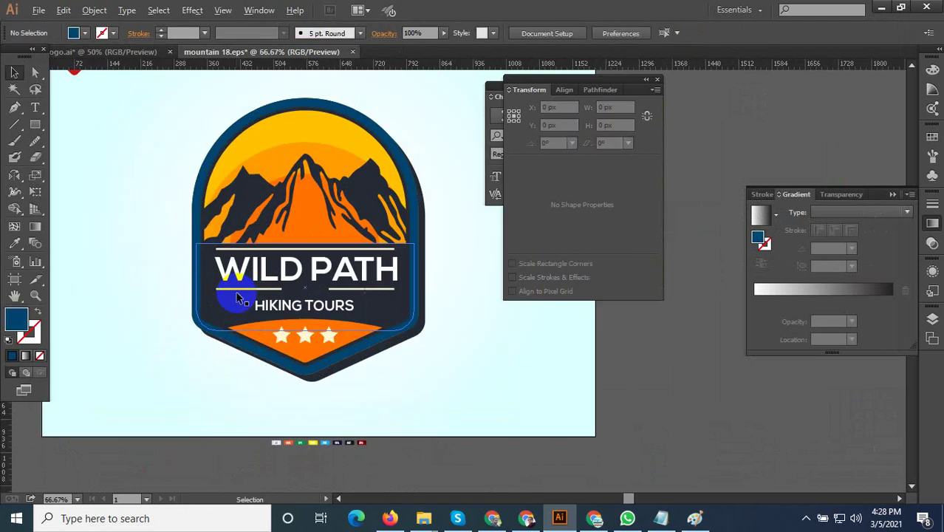
# Save the WILD PATH document as Illustrator EPS 'mountain 19' with default EPS options.
pyautogui.hotkey('ctrl', 'shift', 's')
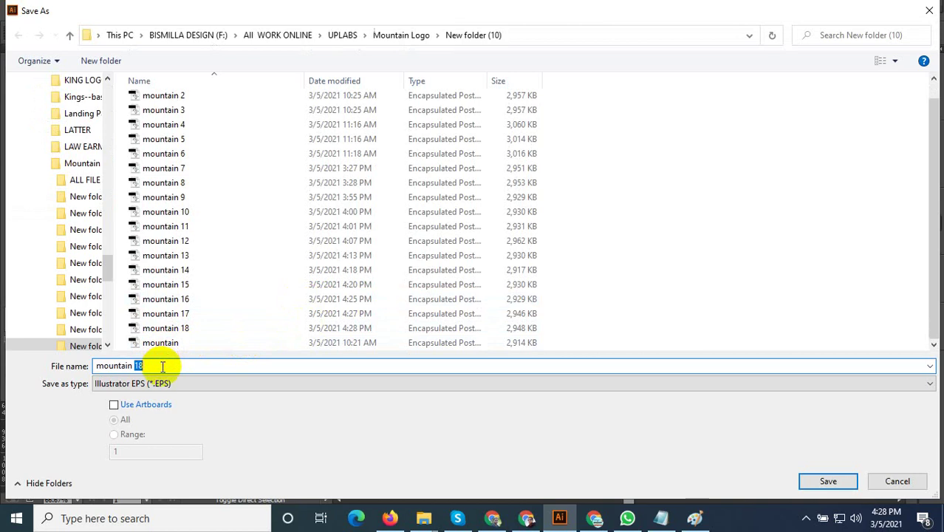
pyautogui.write('19')
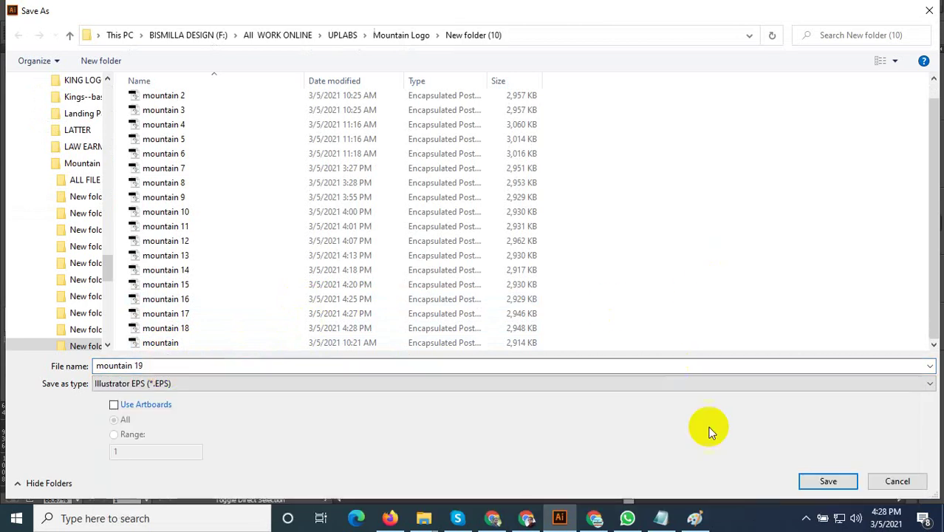
pyautogui.click(828, 481)
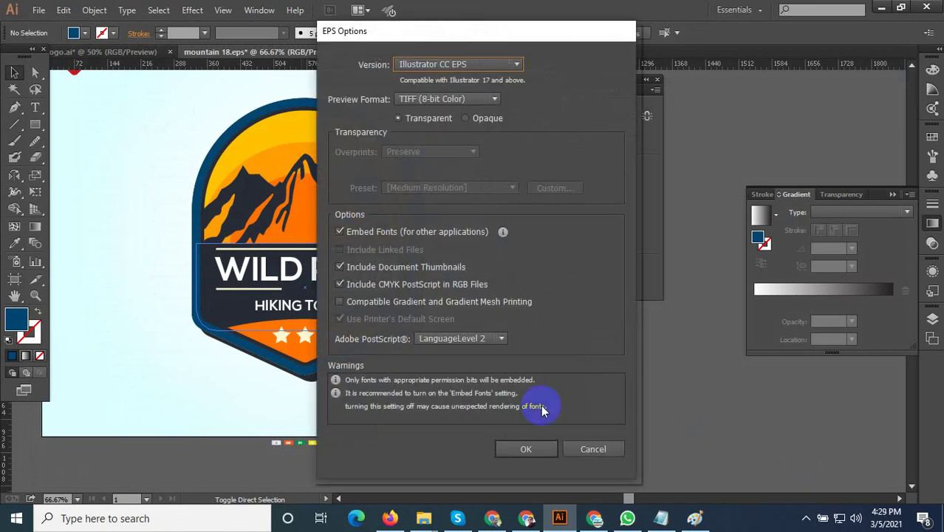
pyautogui.click(526, 448)
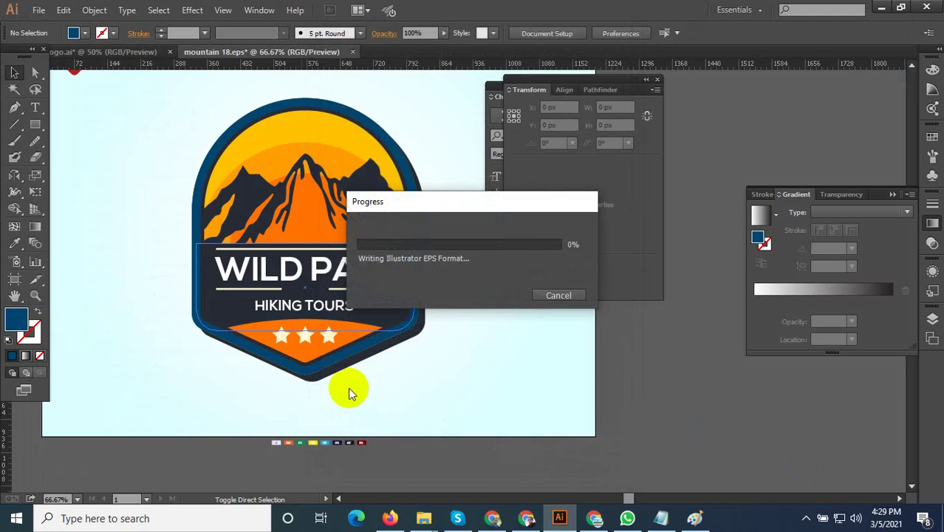
pyautogui.scroll(2, 250, 277)
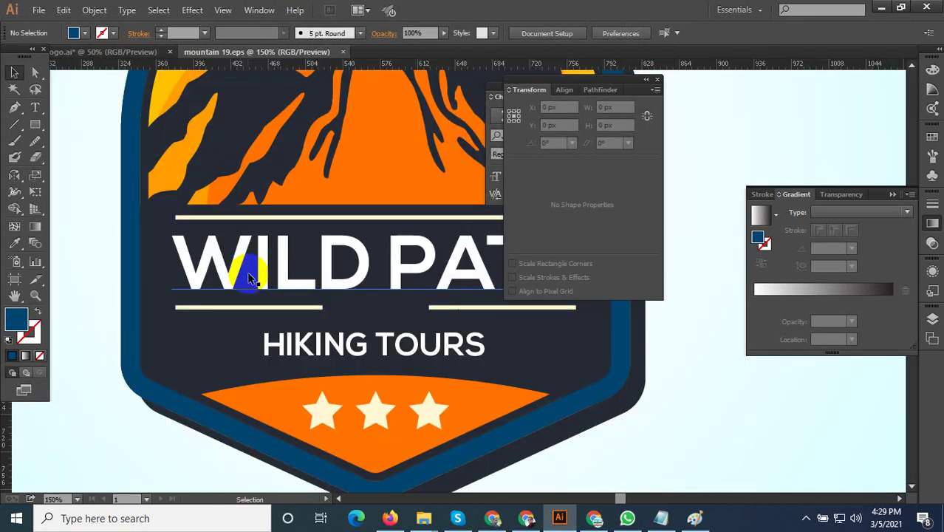
# Restore the YOUR COMPANY badge, move it aside, and paste the WILD PATH badge beside it.
pyautogui.scroll(-2, 250, 277)
pyautogui.scroll(-3, 265, 318)
pyautogui.hotkey('ctrl', 'a')
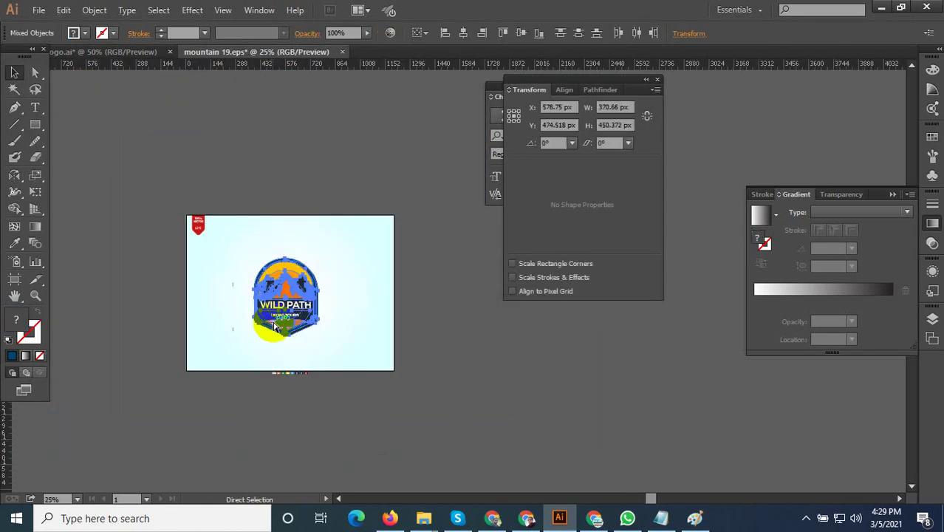
pyautogui.hotkey('ctrl', 'z')
pyautogui.hotkey('ctrl', 'z')
pyautogui.hotkey('ctrl', 'z')
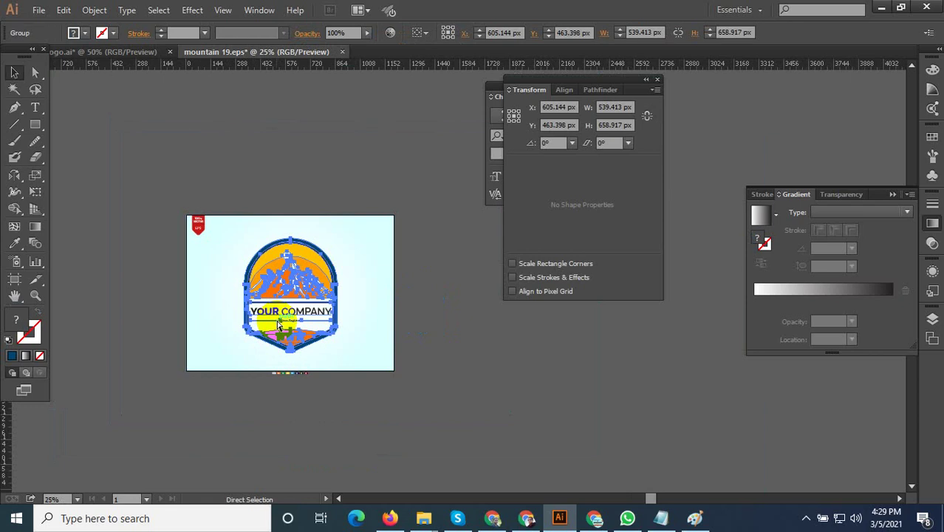
pyautogui.scroll(-1, 280, 325)
pyautogui.moveTo(266, 305); pyautogui.dragTo(367, 311)
pyautogui.hscroll(2, 341, 334)
pyautogui.hotkey('ctrl', 'v')
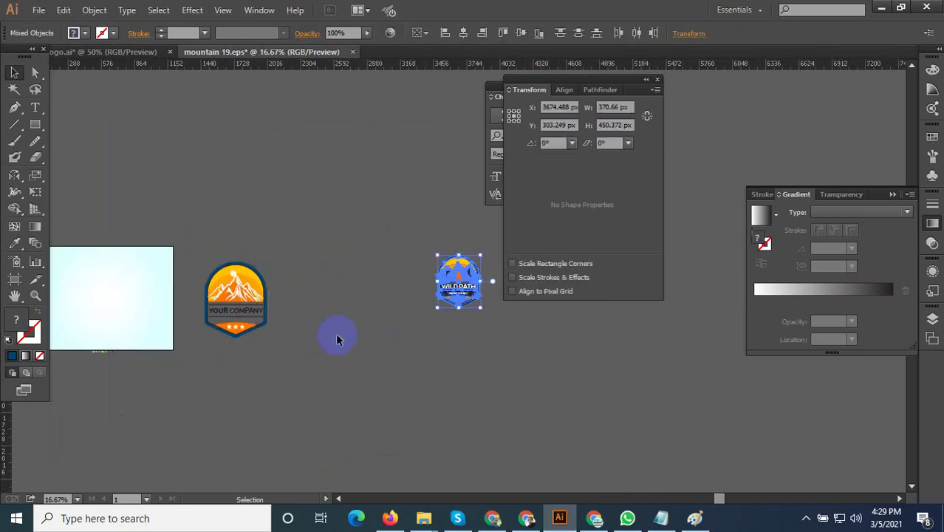
pyautogui.scroll(1, 414, 298)
pyautogui.moveTo(425, 298); pyautogui.dragTo(284, 326)
pyautogui.scroll(1, 274, 347)
pyautogui.click(264, 375)
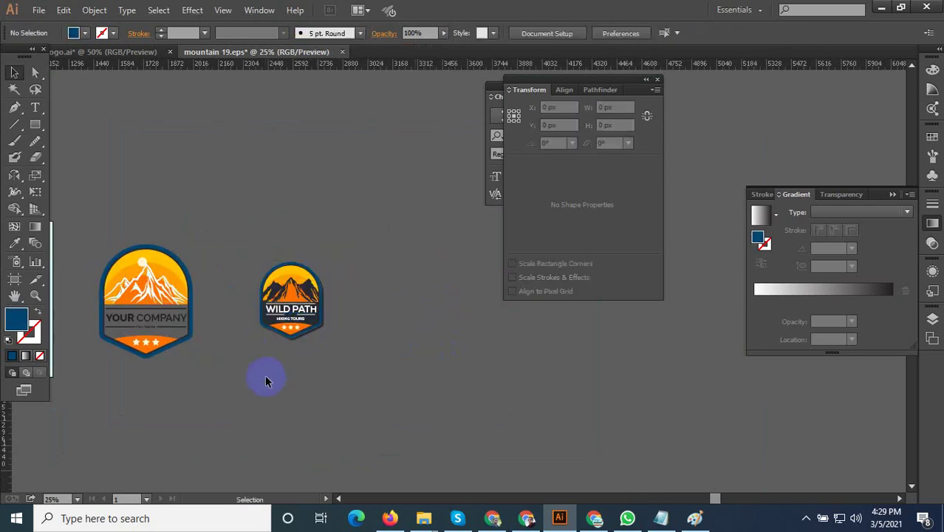
pyautogui.scroll(2, 205, 318)
# Drill into the YOUR COMPANY badge and select its title and tagline group.
pyautogui.doubleClick(110, 320)
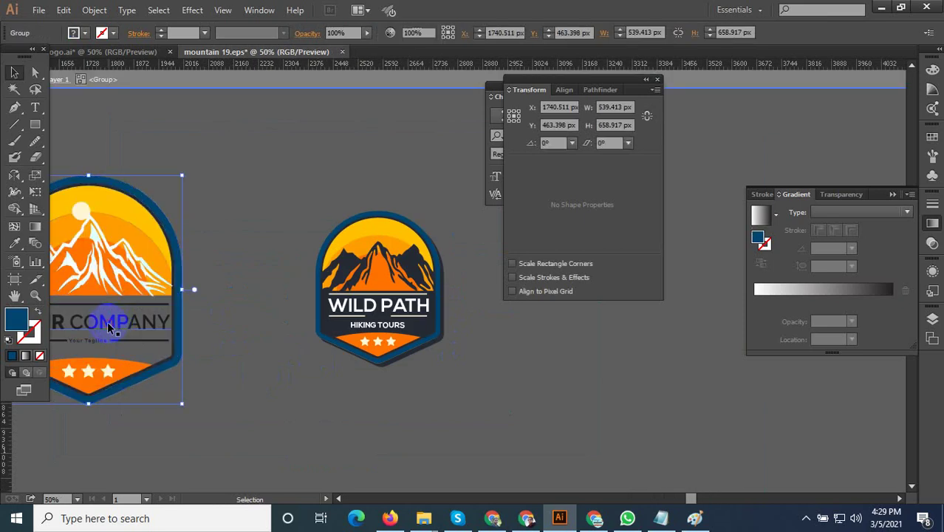
pyautogui.scroll(2, 83, 343)
pyautogui.click(117, 372)
pyautogui.scroll(-3, 90, 297)
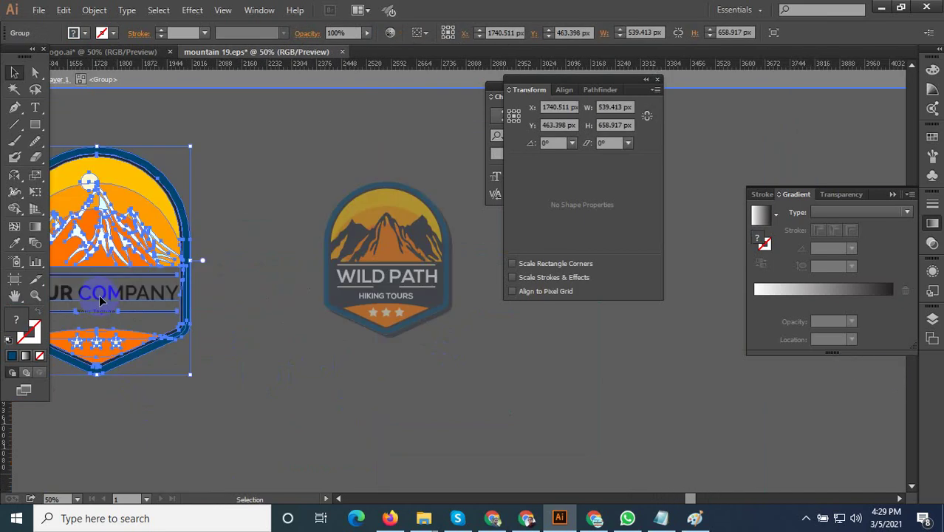
pyautogui.doubleClick(86, 314)
pyautogui.click(105, 256)
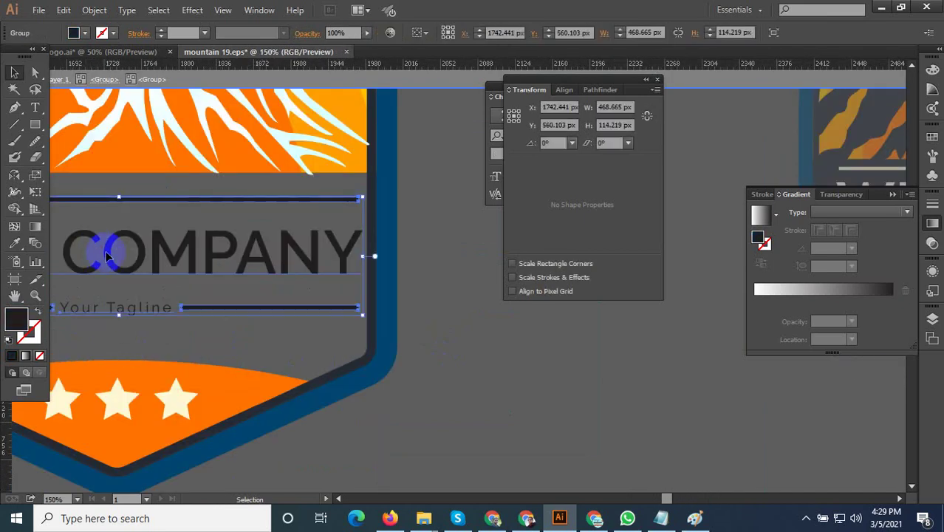
pyautogui.press('Escape')
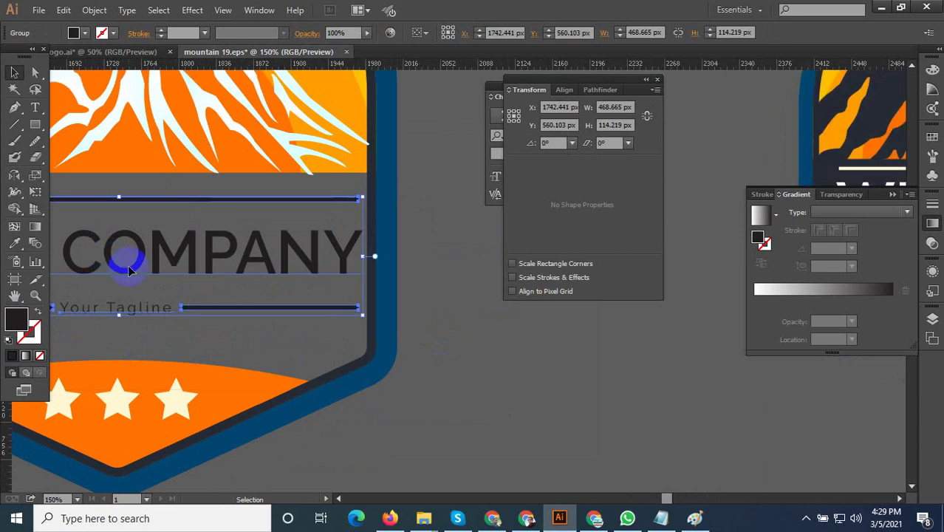
# Cut the title and tagline, paste them, and drag them below the WILD PATH badge.
pyautogui.hotkey('ctrl', '-')
pyautogui.click(193, 215)
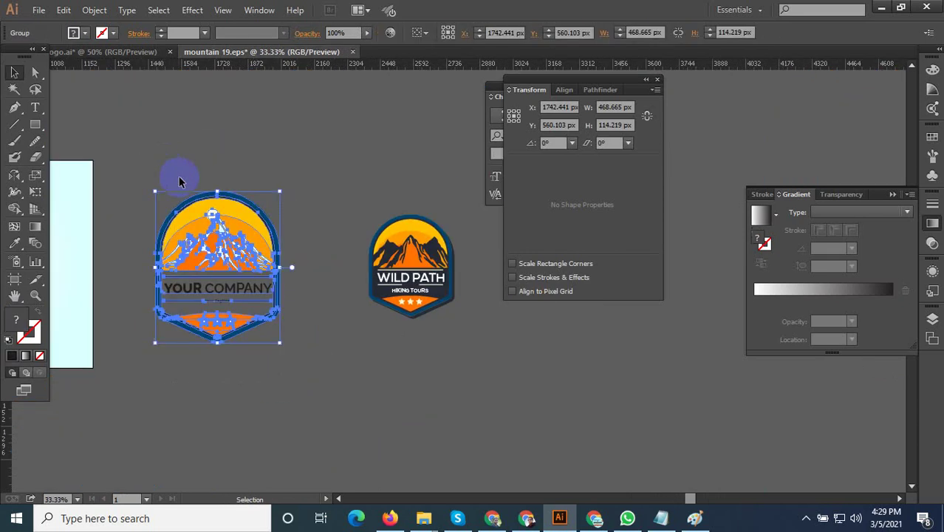
pyautogui.press('Delete')
pyautogui.hotkey('ctrl', 'v')
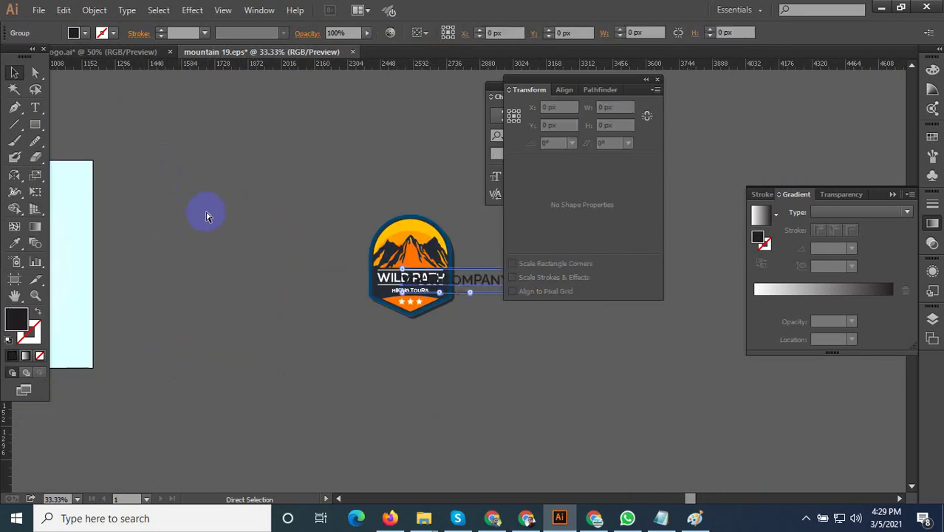
pyautogui.hotkey('ctrl', '+')
pyautogui.hotkey('ctrl', '+')
pyautogui.moveTo(449, 310)
pyautogui.mouseDown()
pyautogui.moveTo(349, 351)
pyautogui.moveTo(228, 443)
pyautogui.mouseUp()
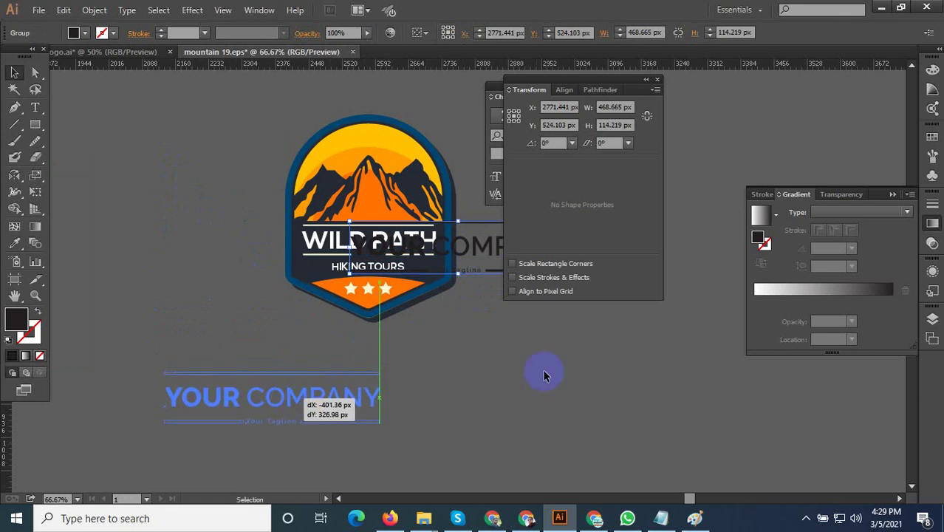
# Delete the WILD PATH and HIKING TOURS text and the two white divider lines.
pyautogui.click(543, 369)
pyautogui.click(394, 253)
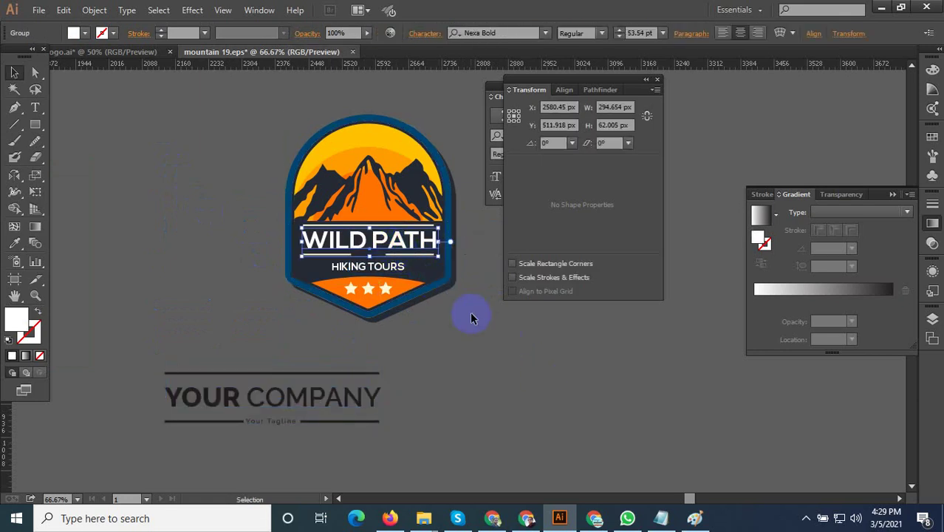
pyautogui.press('Delete')
pyautogui.click(380, 273)
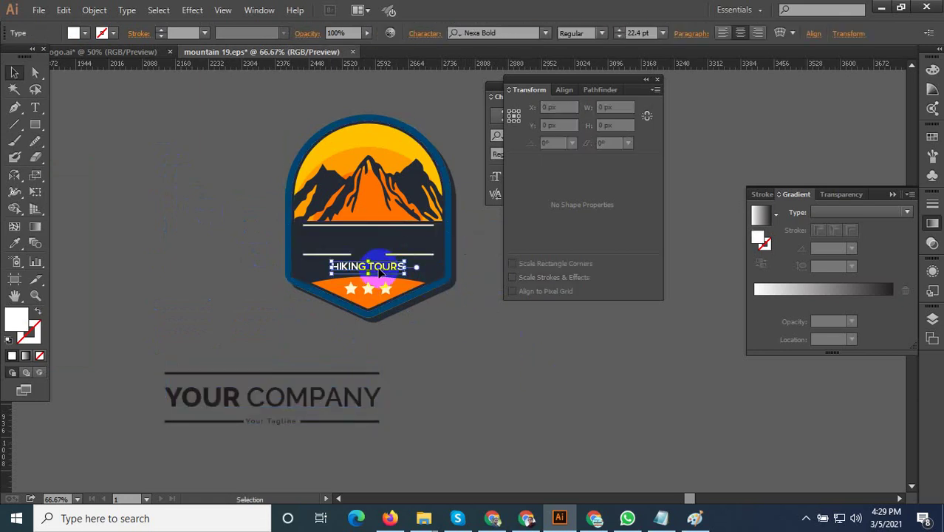
pyautogui.press('Delete')
pyautogui.click(396, 254)
pyautogui.press('Delete')
pyautogui.click(393, 232)
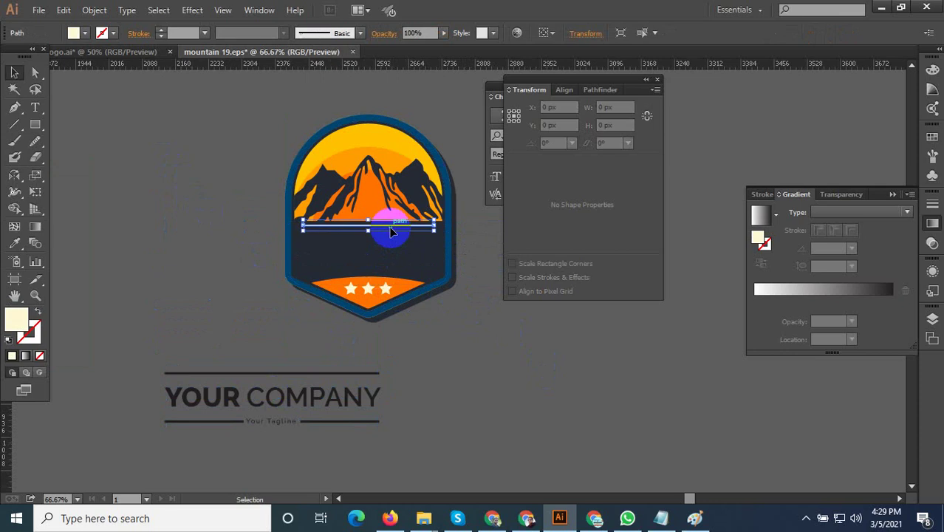
pyautogui.press('Delete')
# Move the YOUR COMPANY title group up into the badge's dark band.
pyautogui.click(322, 399)
pyautogui.moveTo(321, 399); pyautogui.dragTo(399, 255)
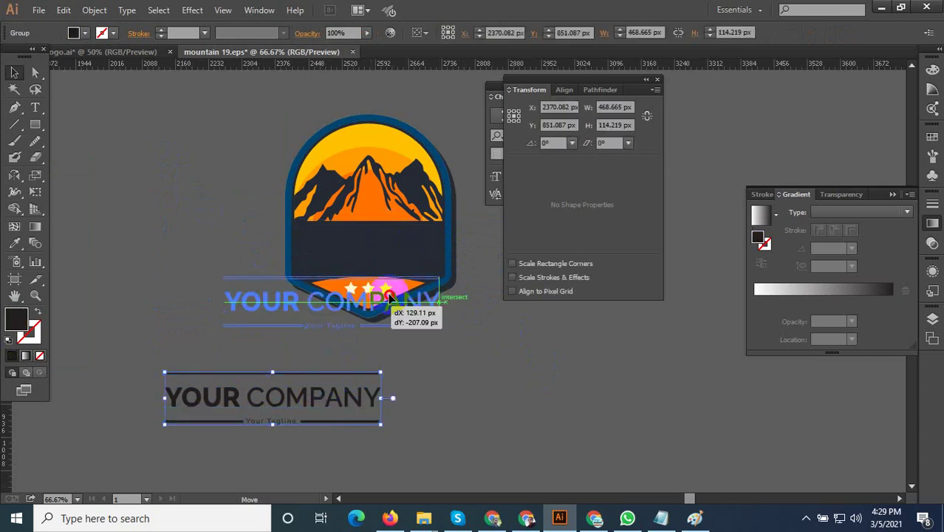
pyautogui.scroll(3, 399, 255)
pyautogui.rightClick(400, 255)
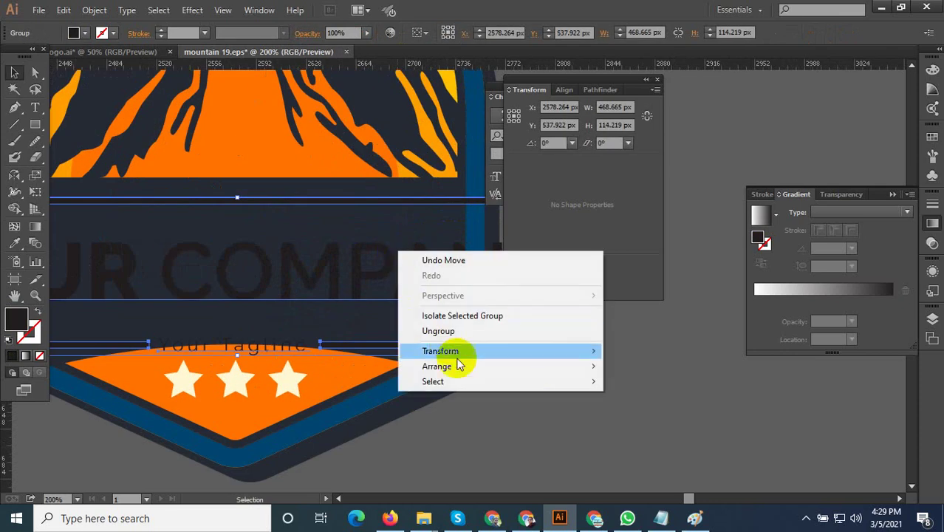
pyautogui.click(518, 447)
pyautogui.scroll(-3, 518, 381)
pyautogui.moveTo(516, 380)
pyautogui.mouseDown()
pyautogui.moveTo(533, 385)
pyautogui.moveTo(491, 367)
pyautogui.mouseUp()
pyautogui.scroll(2, 534, 385)
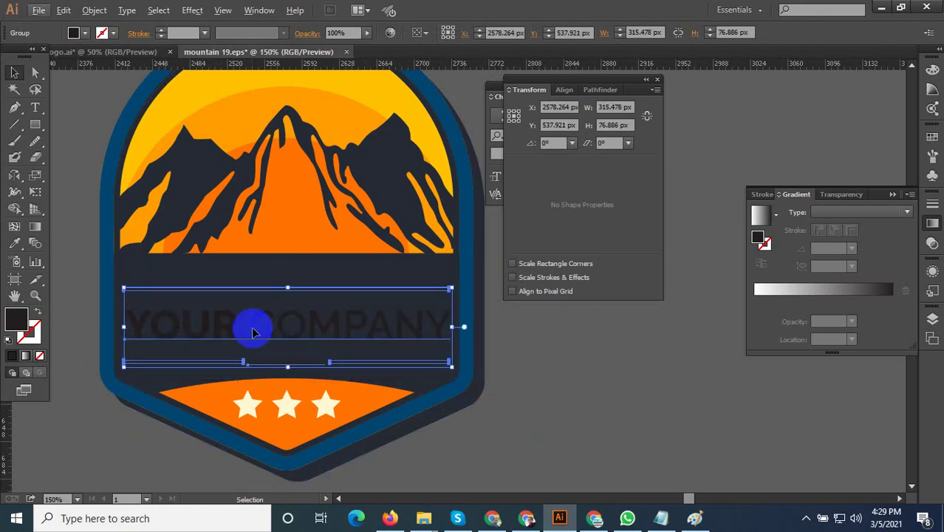
pyautogui.moveTo(252, 333); pyautogui.dragTo(252, 321)
pyautogui.scroll(-2, 332, 319)
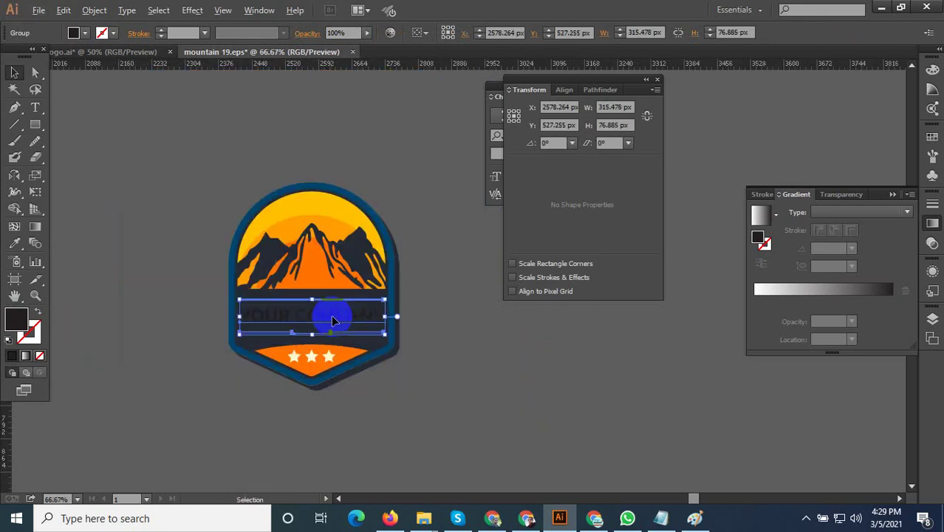
pyautogui.scroll(-3, 436, 321)
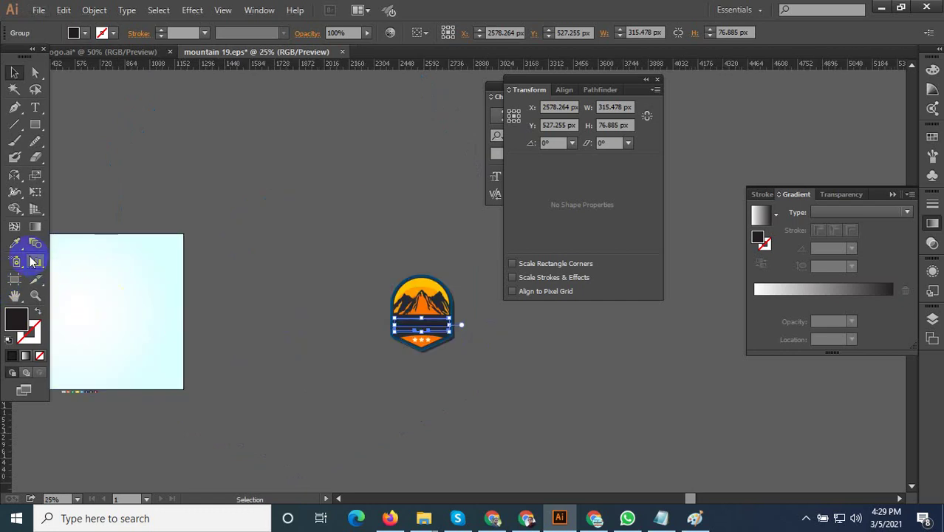
# Set the title group's fill colour to white (FFFFFF).
pyautogui.doubleClick(20, 328)
pyautogui.click(173, 183)
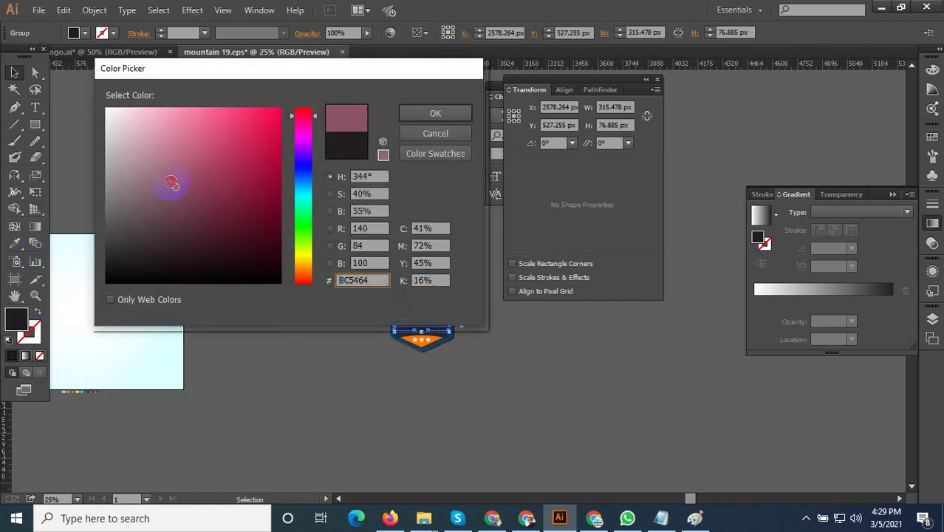
pyautogui.click(105, 108)
pyautogui.click(436, 114)
# Nudge the YOUR COMPANY text group up and right to centre it on the dark band.
pyautogui.scroll(2, 520, 357)
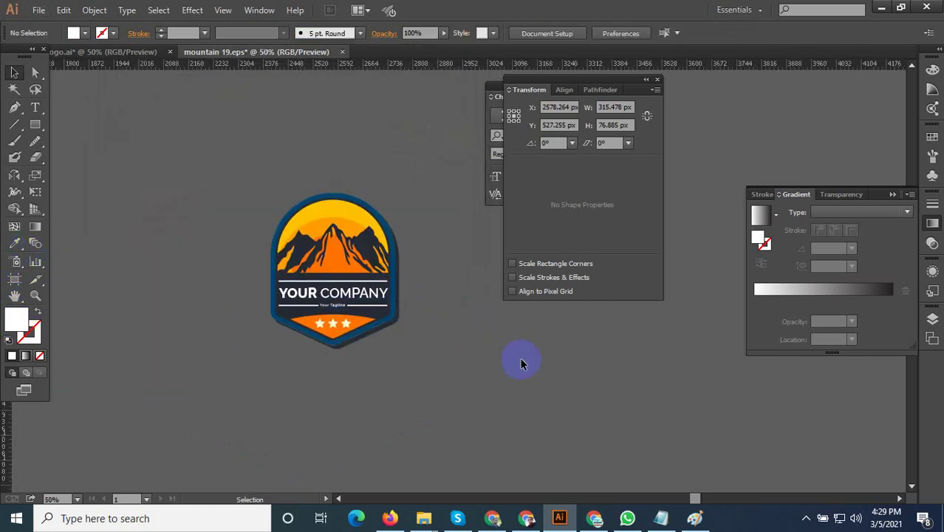
pyautogui.scroll(1, 312, 302)
pyautogui.scroll(2, 293, 295)
pyautogui.click(292, 296)
pyautogui.scroll(2, 186, 250)
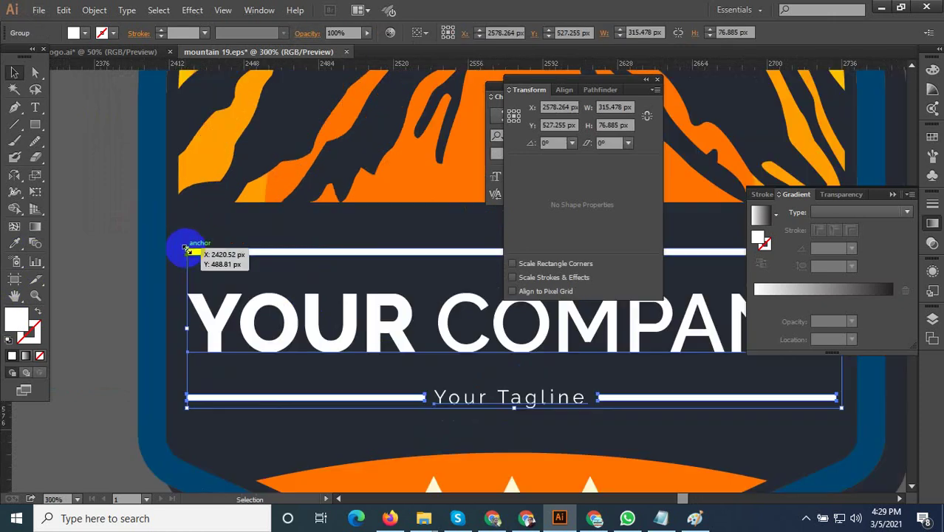
pyautogui.scroll(-2, 253, 285)
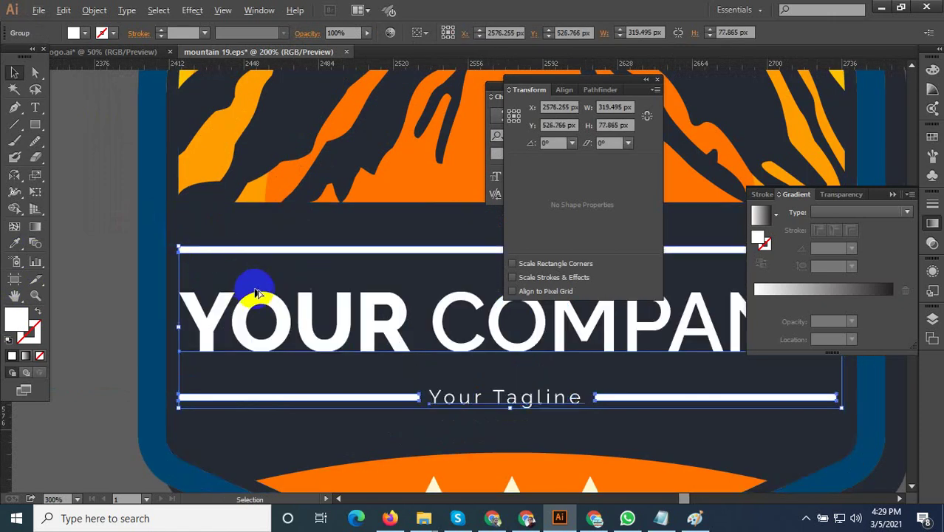
pyautogui.click(140, 220)
pyautogui.scroll(-2, 274, 371)
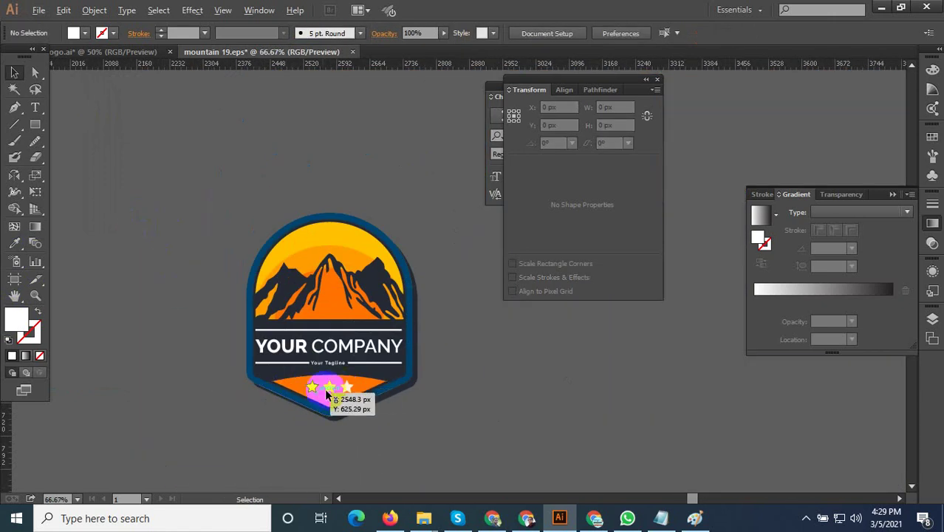
pyautogui.scroll(2, 316, 386)
pyautogui.click(386, 302)
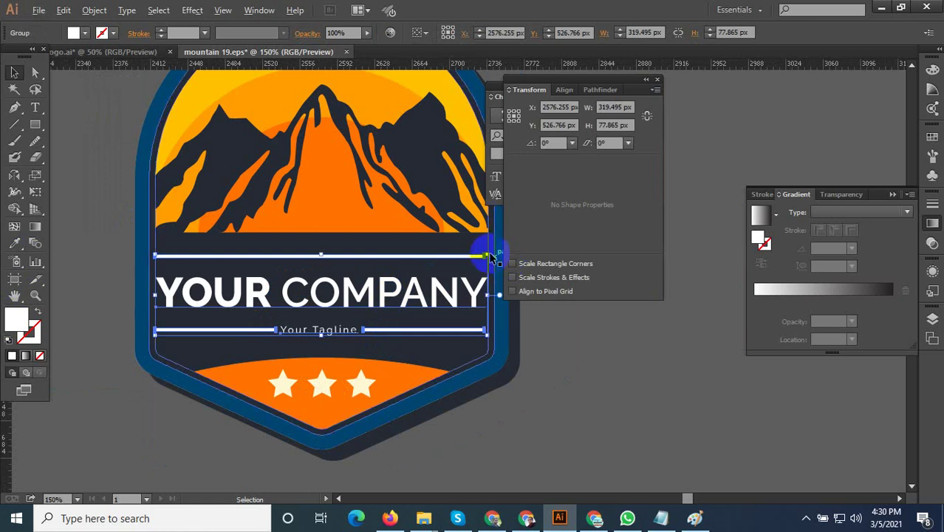
pyautogui.scroll(2, 488, 252)
pyautogui.moveTo(484, 260); pyautogui.dragTo(490, 247)
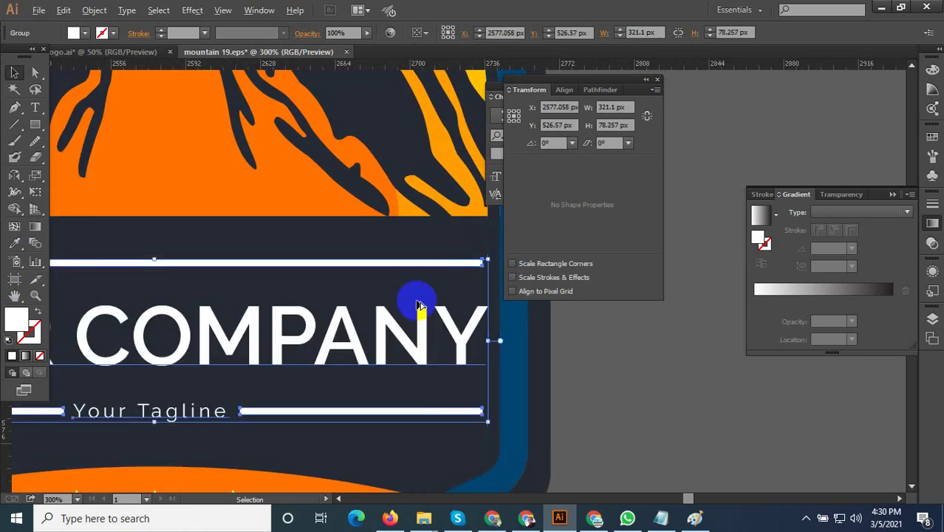
pyautogui.scroll(-3, 417, 312)
pyautogui.click(594, 410)
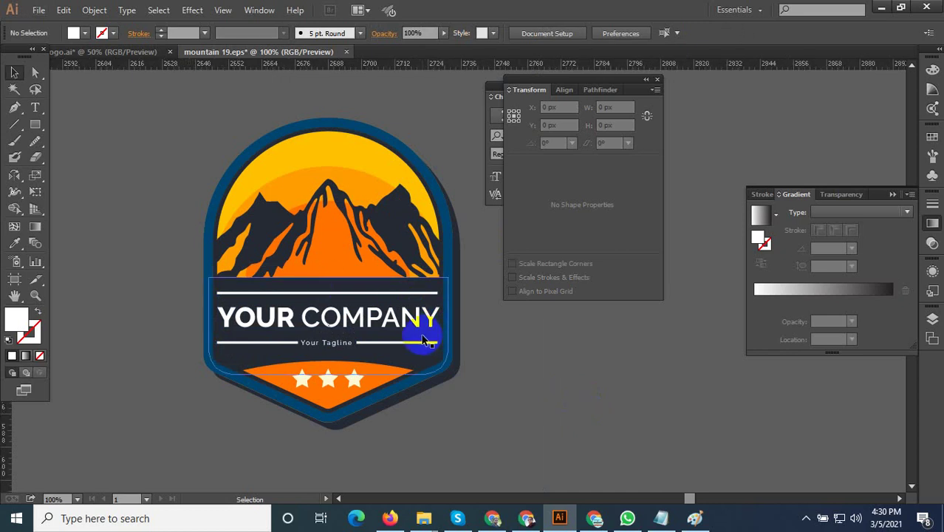
# Slightly resize the COMPANY text so the group spans about 321 × 78 px.
pyautogui.scroll(7, 464, 299)
pyautogui.scroll(-1, 309, 358)
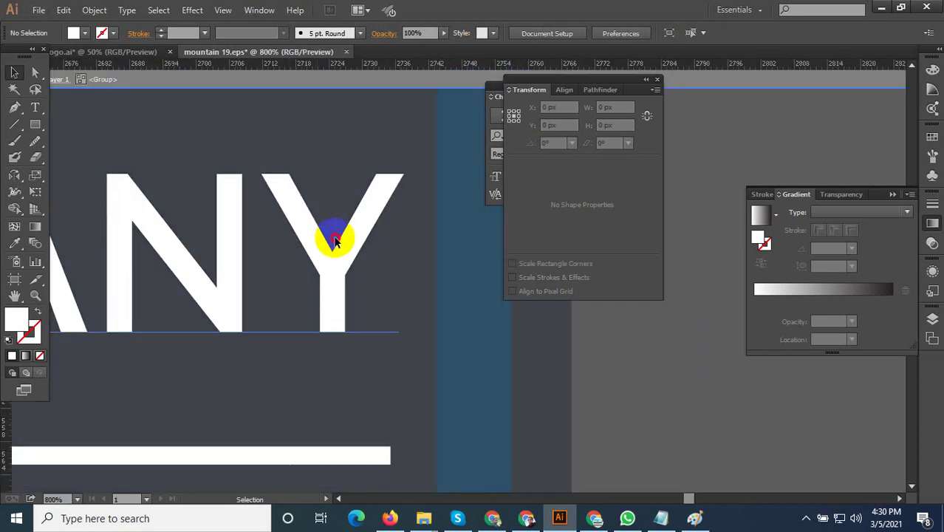
pyautogui.click(327, 238)
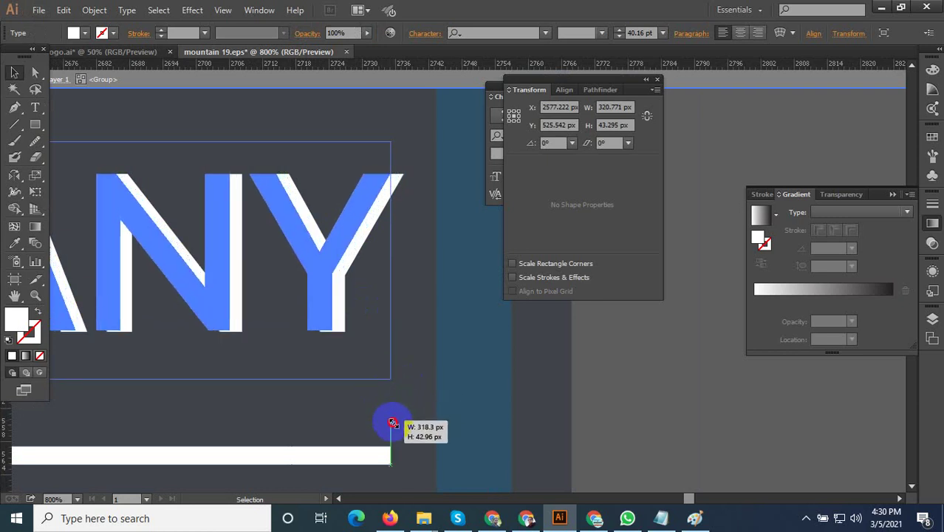
pyautogui.moveTo(405, 383); pyautogui.dragTo(391, 428)
pyautogui.scroll(-3, 419, 382)
pyautogui.click(539, 405)
pyautogui.scroll(-6, 539, 405)
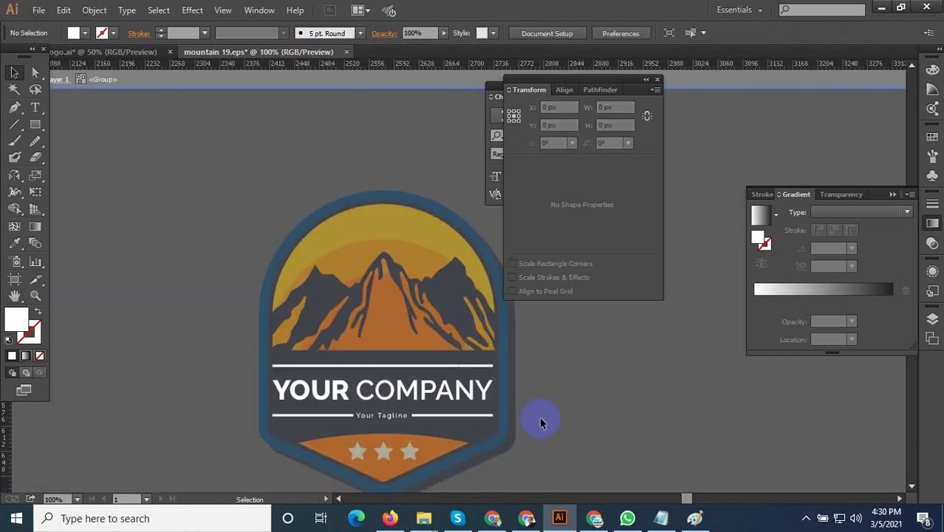
# Move the badge onto the light cyan artboard.
pyautogui.scroll(-2, 493, 423)
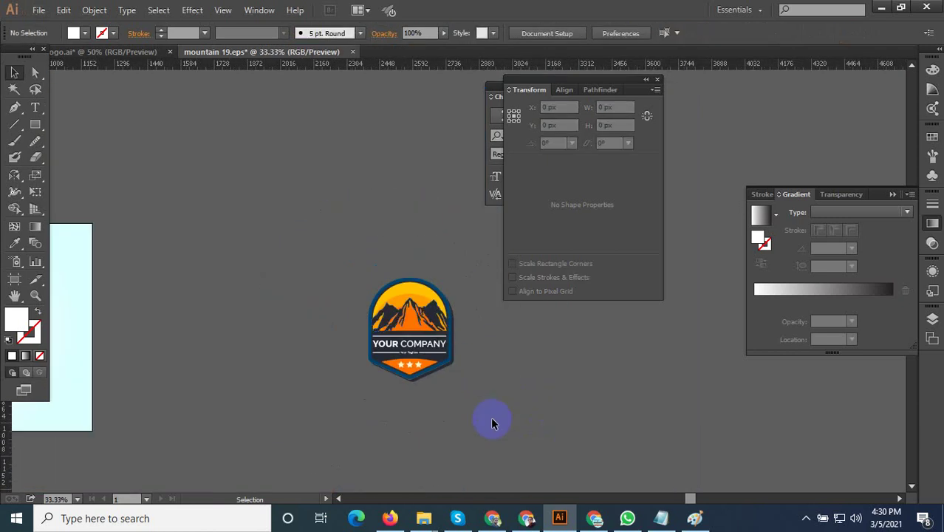
pyautogui.scroll(-1, 344, 277)
pyautogui.moveTo(644, 366); pyautogui.dragTo(278, 367)
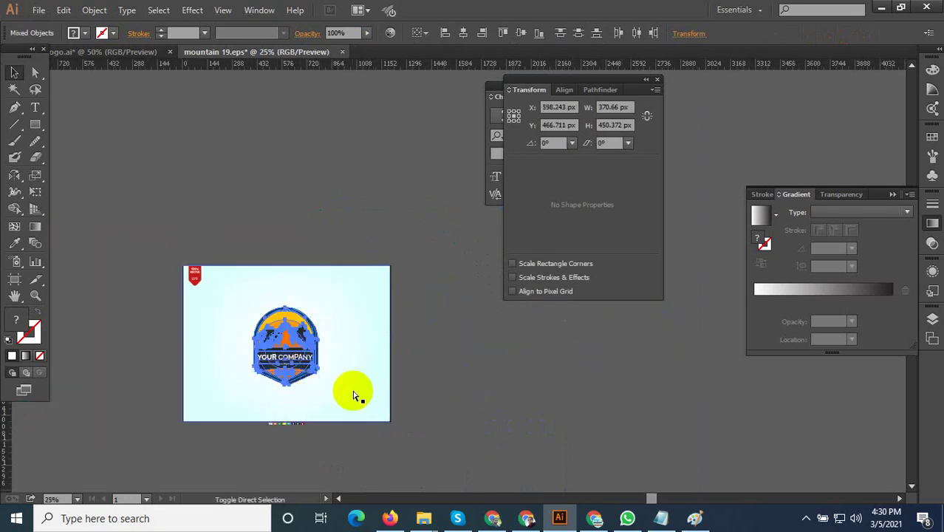
pyautogui.hotkey('ctrl', 'shift', 's')
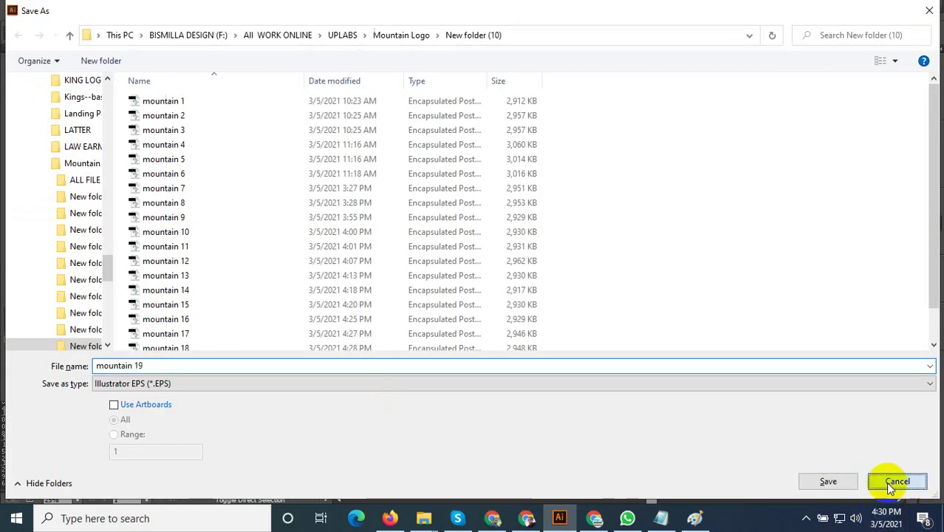
pyautogui.click(890, 484)
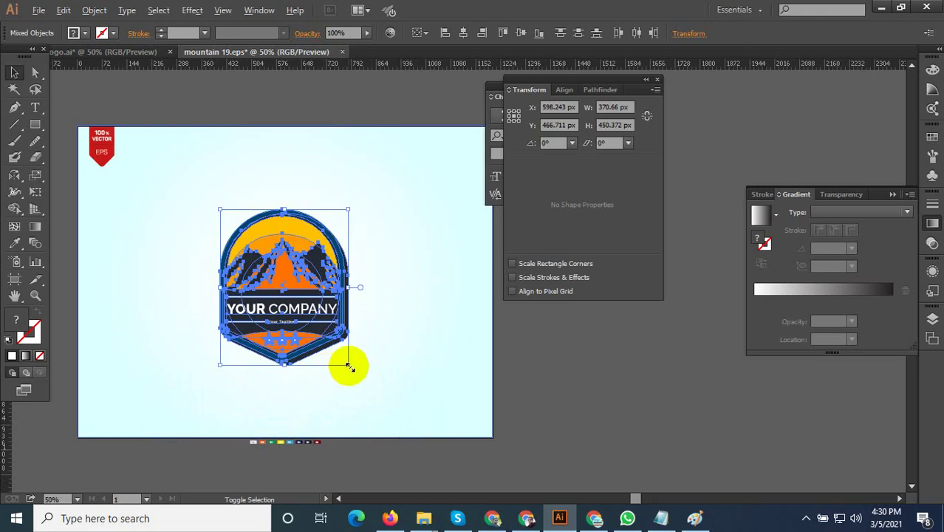
# Enlarge the badge on the artboard to about 506 × 614 px.
pyautogui.moveTo(348, 366); pyautogui.dragTo(375, 393)
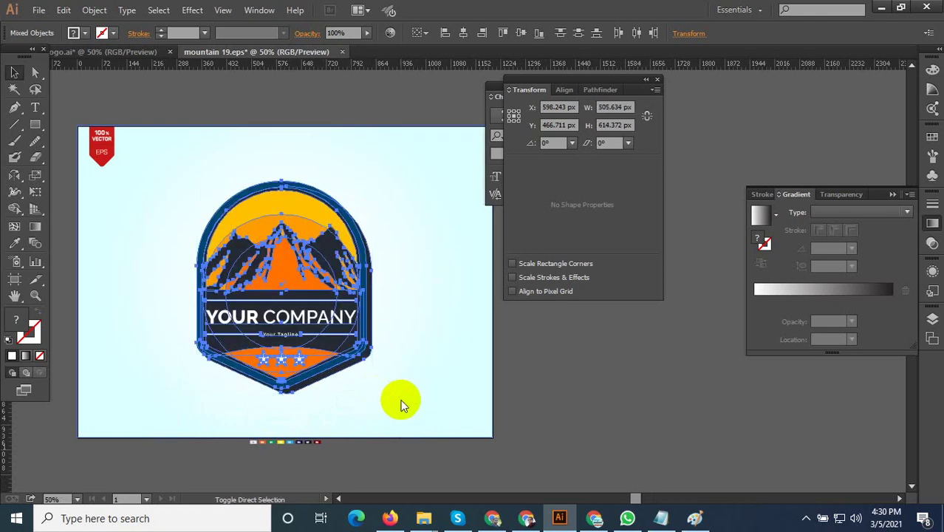
pyautogui.hotkey('ctrl', 'shift', 's')
pyautogui.scroll(-1, 275, 327)
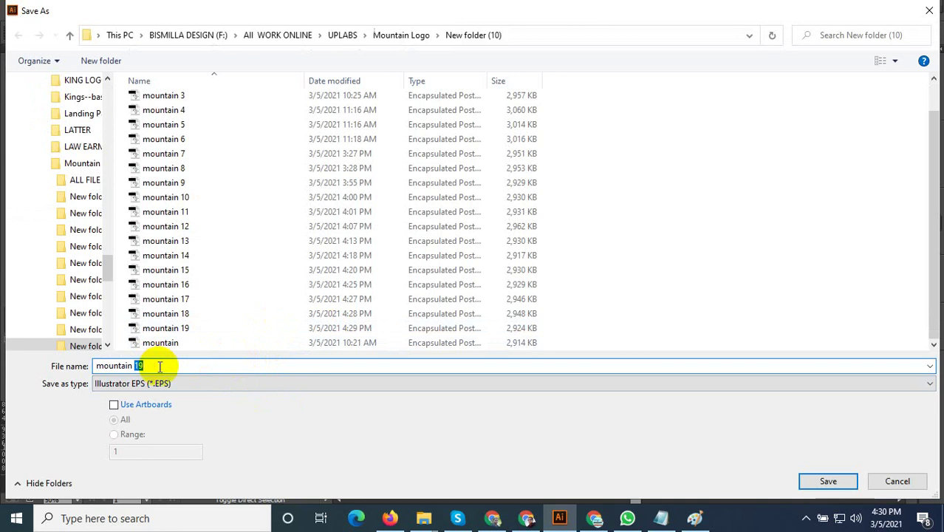
# Save the badge as the Illustrator EPS file 'mountain 20' with default EPS options.
pyautogui.write('20')
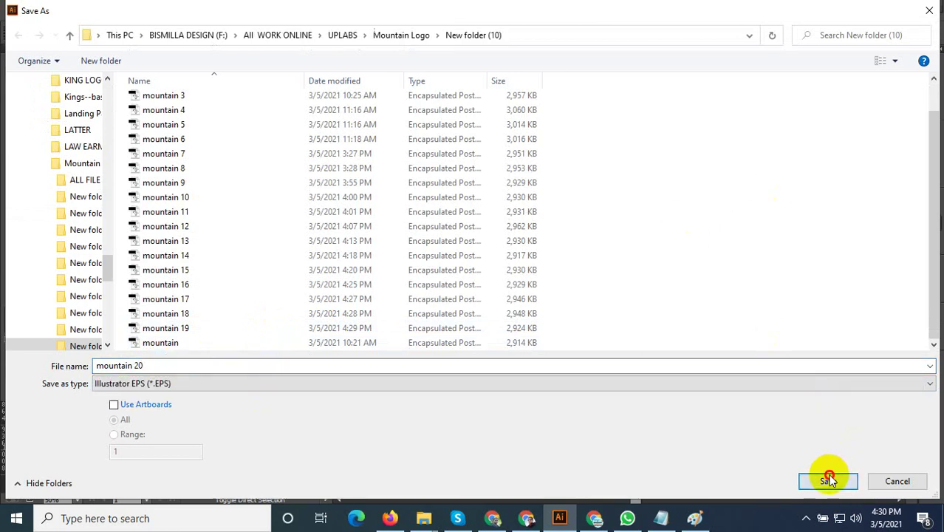
pyautogui.click(829, 480)
pyautogui.click(523, 447)
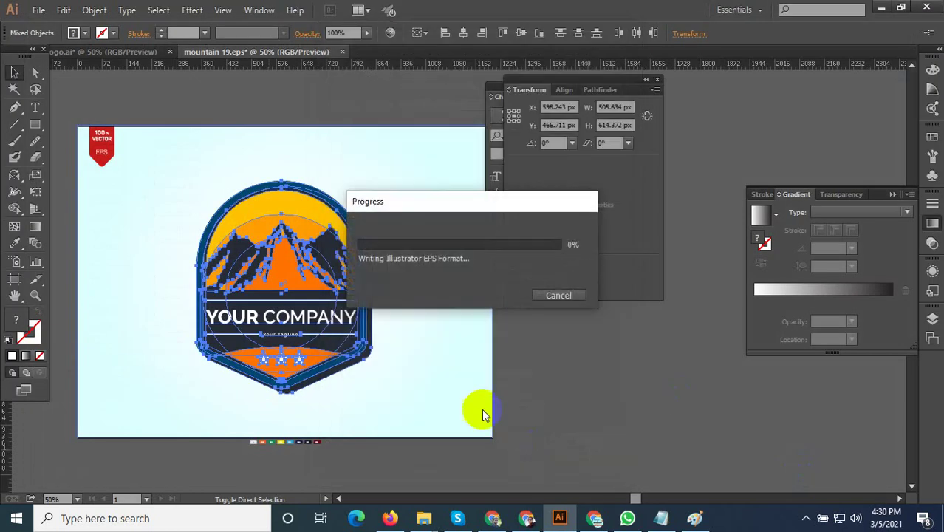
pyautogui.click(316, 401)
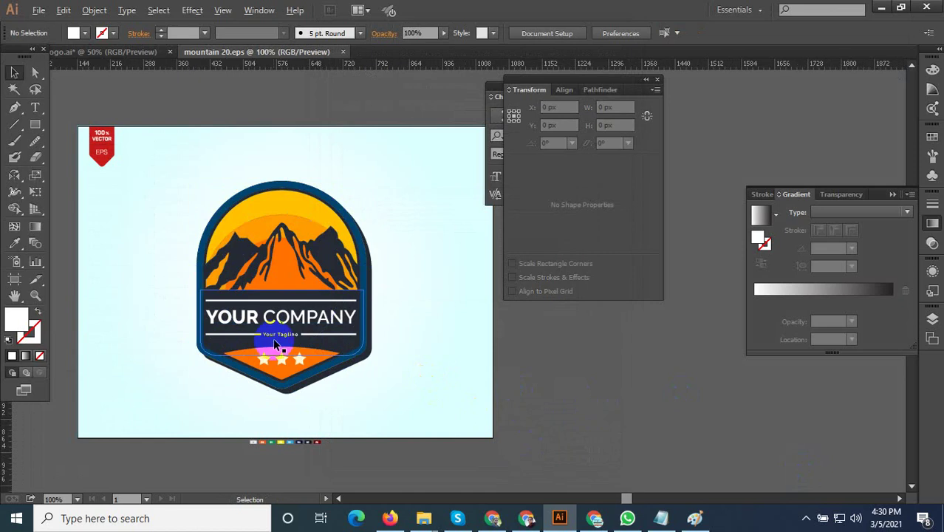
# Try deleting the badge's outer path, then undo the deletion and clear the selection.
pyautogui.scroll(2, 274, 338)
pyautogui.scroll(-1, 249, 376)
pyautogui.scroll(2, 247, 375)
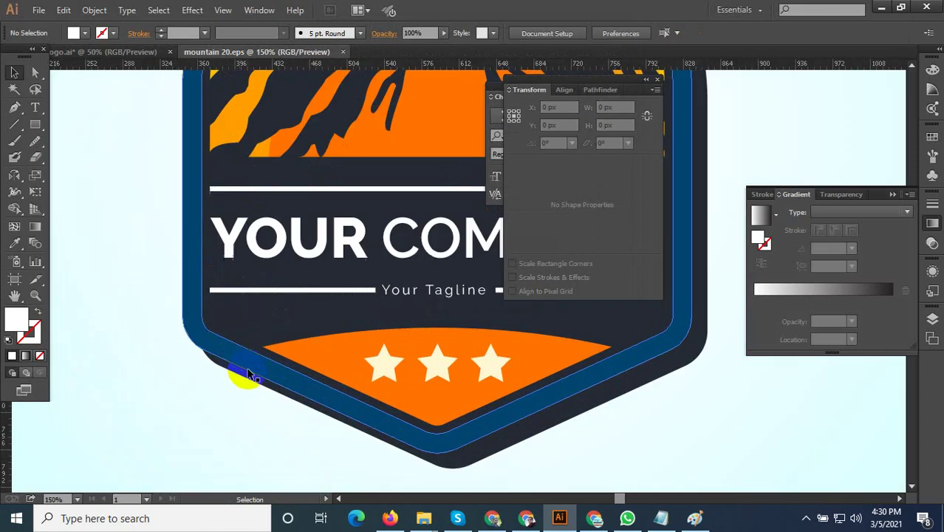
pyautogui.click(261, 393)
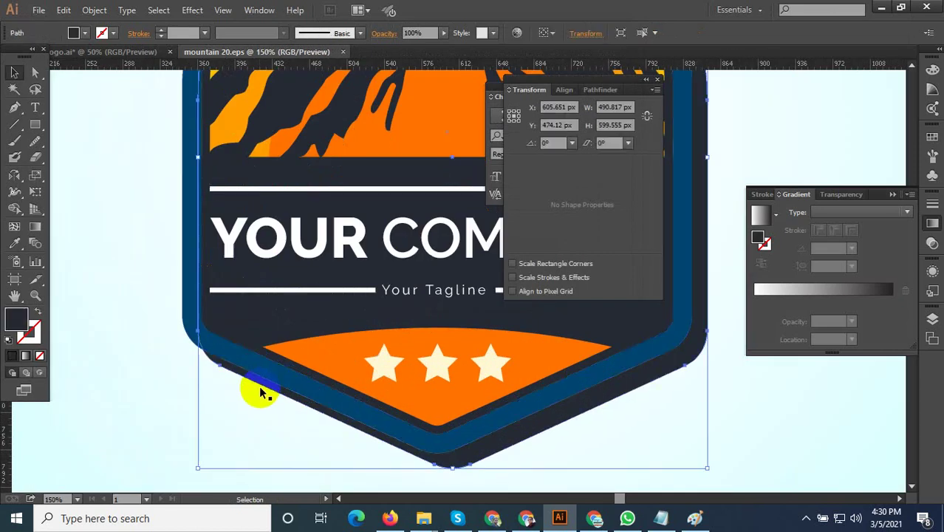
pyautogui.press('Delete')
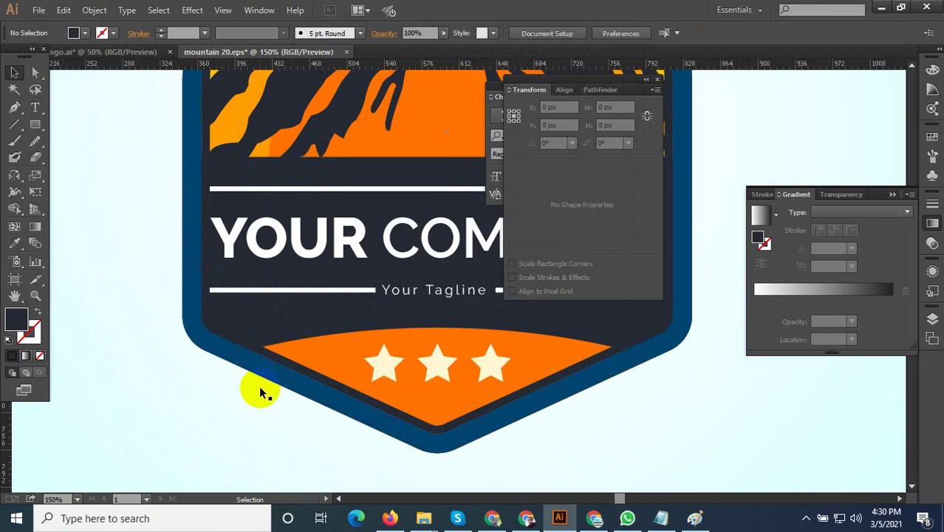
pyautogui.scroll(-2, 259, 386)
pyautogui.scroll(2, 263, 346)
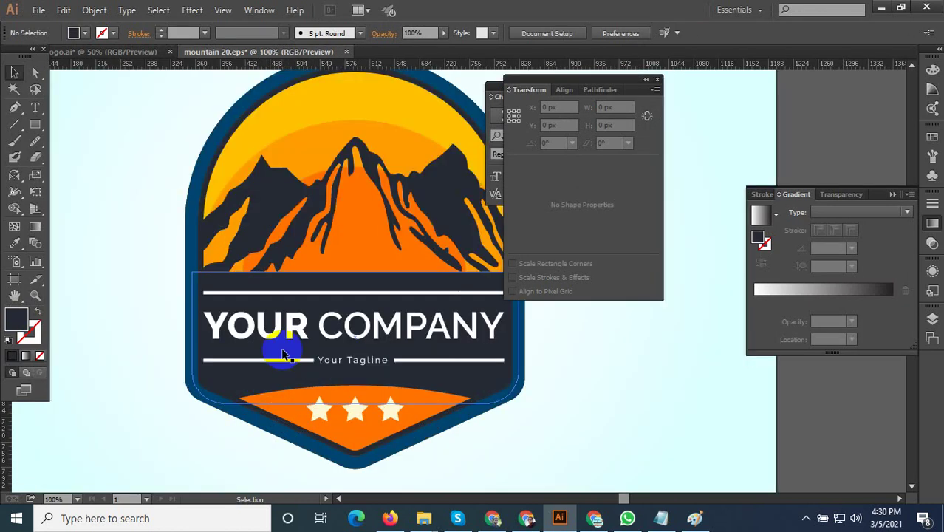
pyautogui.scroll(-1, 285, 356)
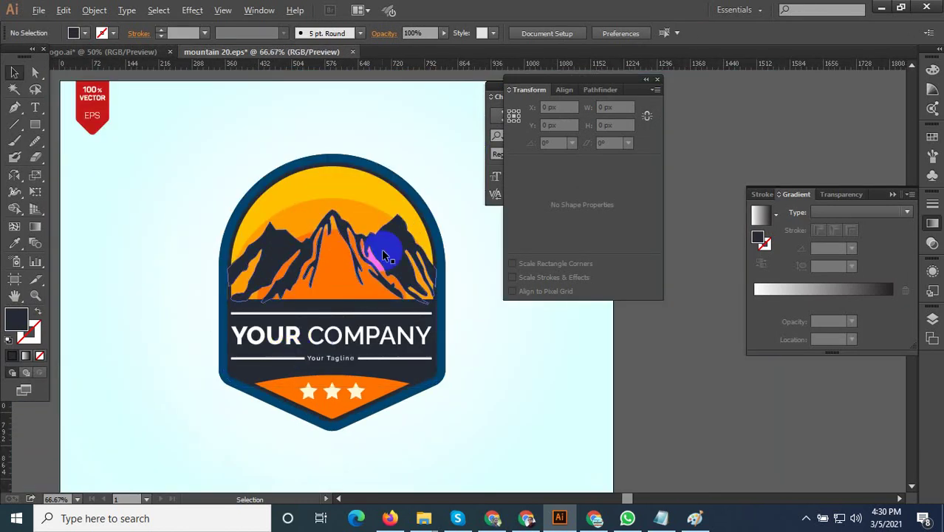
pyautogui.hotkey('ctrl', 'z')
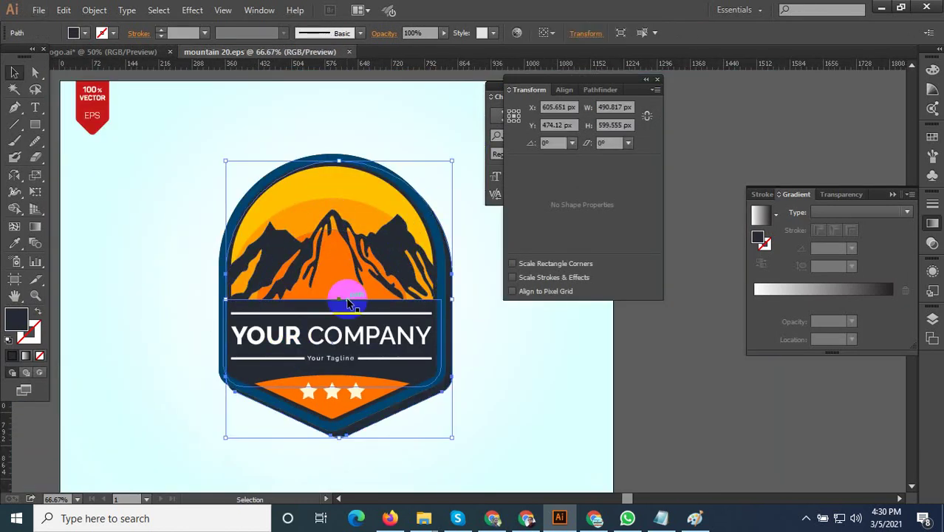
pyautogui.hotkey('ctrl', 'shift', 'a')
# Test selecting all artwork and the badge group, then clear the selection.
pyautogui.scroll(-1, 196, 323)
pyautogui.scroll(-4, 196, 323)
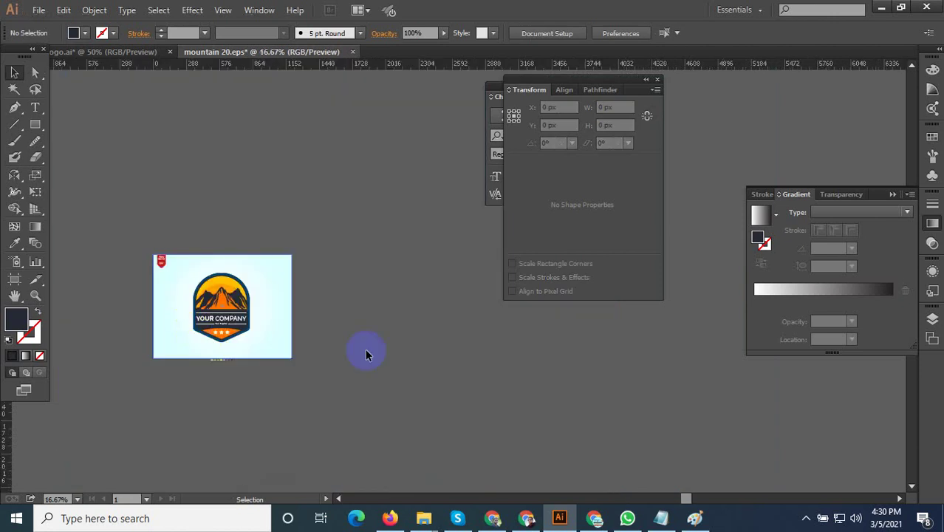
pyautogui.hotkey('ctrl', 'a')
pyautogui.scroll(3, 192, 273)
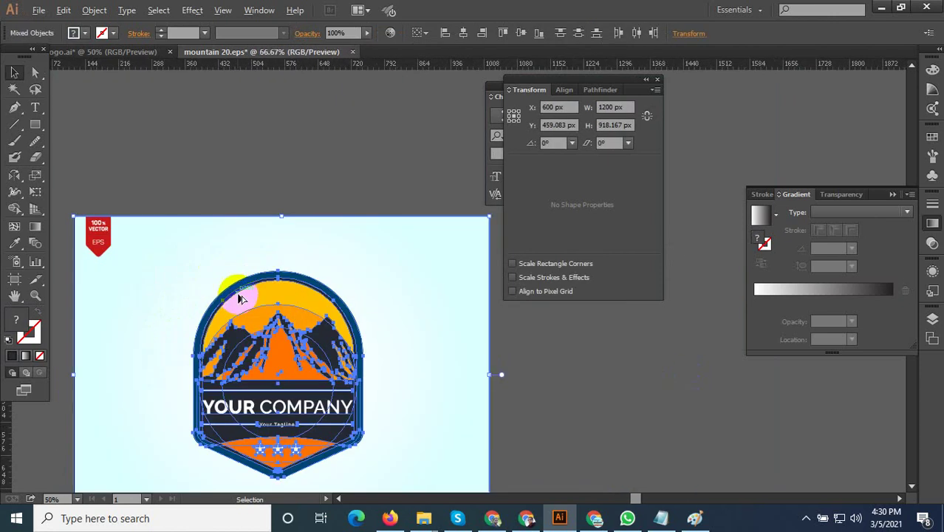
pyautogui.scroll(2, 281, 151)
pyautogui.hotkey('ctrl', 'shift', 'a')
pyautogui.click(276, 280)
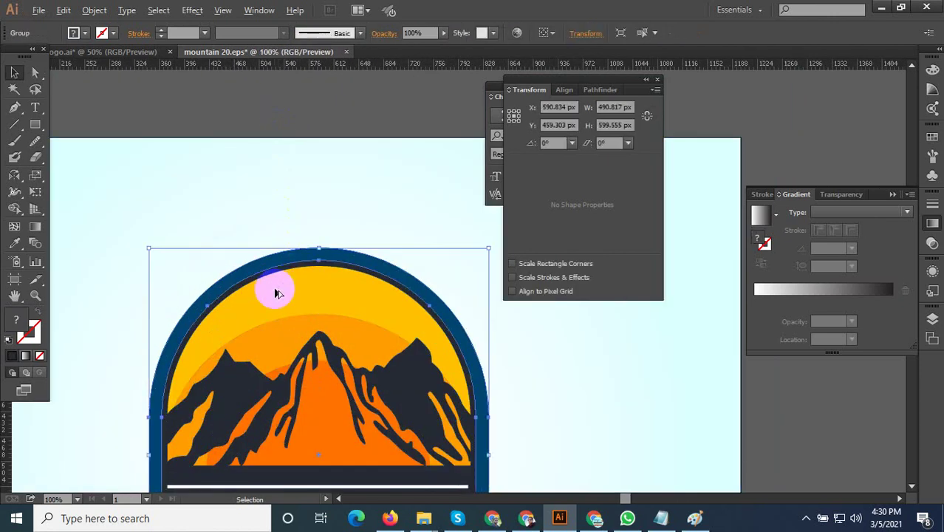
pyautogui.scroll(-3, 281, 292)
pyautogui.click(436, 407)
pyautogui.scroll(2, 266, 306)
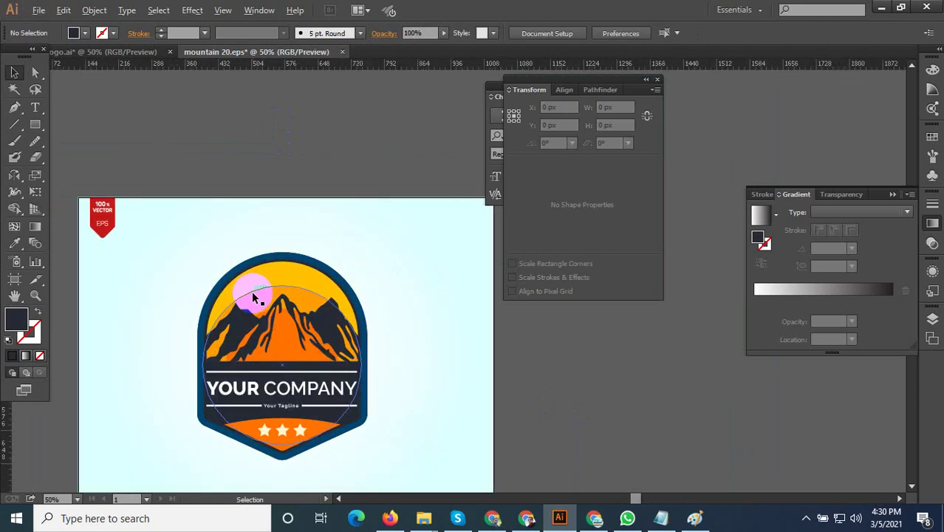
pyautogui.scroll(1, 255, 298)
pyautogui.scroll(-1, 309, 319)
pyautogui.scroll(2, 295, 340)
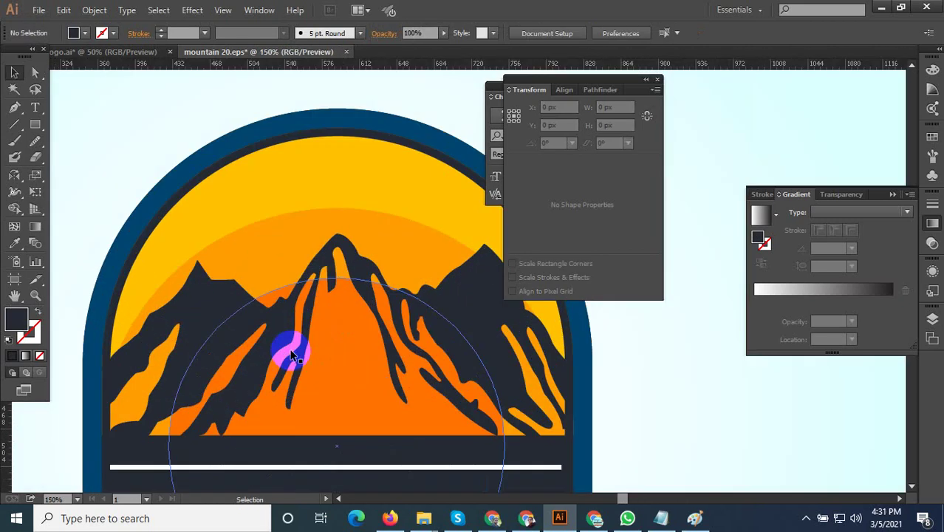
pyautogui.scroll(-2, 316, 347)
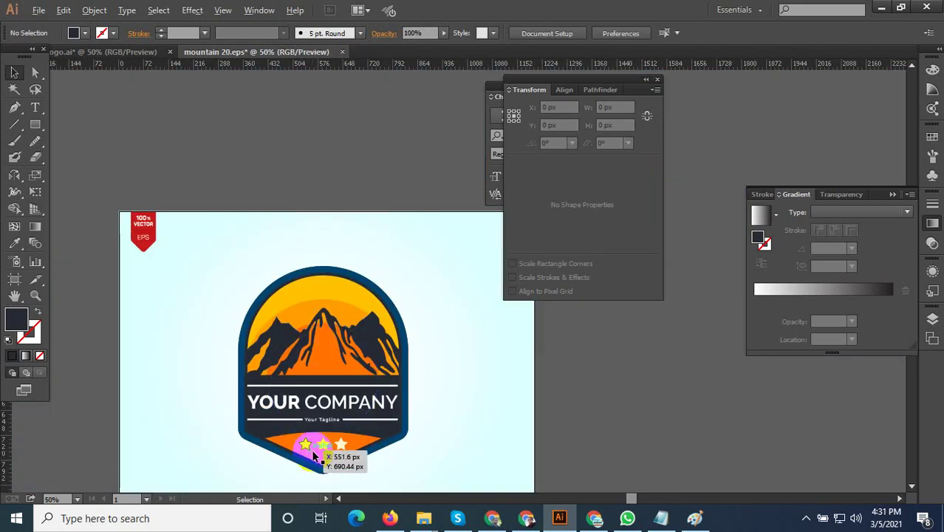
pyautogui.scroll(1, 316, 462)
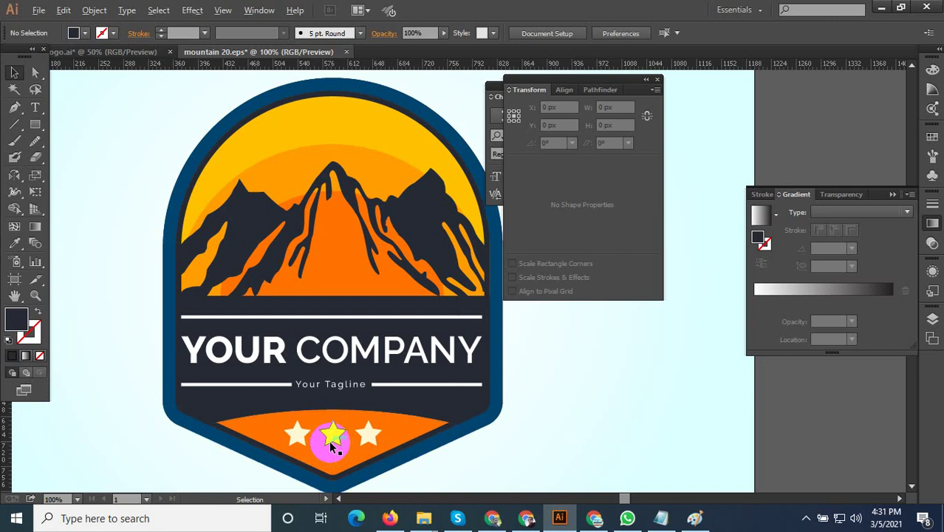
pyautogui.scroll(-1, 331, 446)
# Enter the badge group in isolation mode and select the yellow sky shape.
pyautogui.click(365, 243)
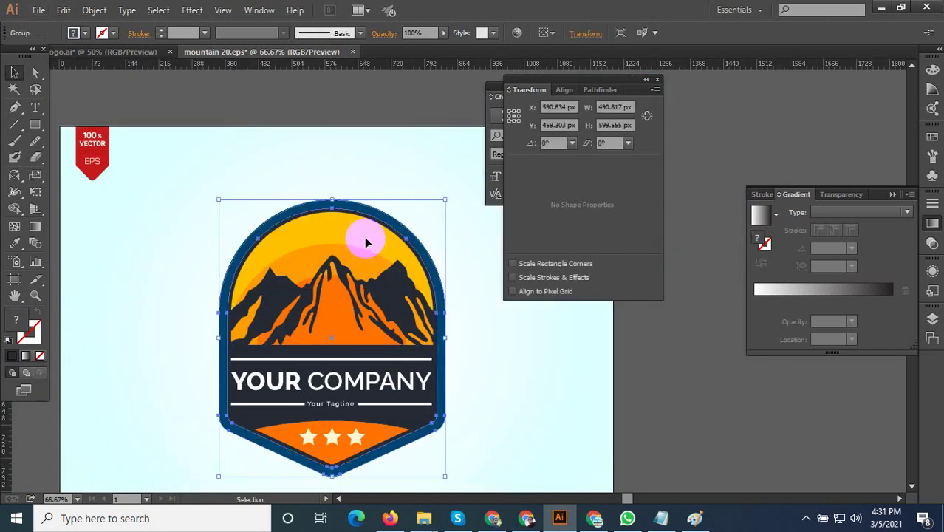
pyautogui.doubleClick(365, 244)
pyautogui.scroll(1, 350, 237)
pyautogui.click(351, 237)
pyautogui.scroll(-3, 350, 273)
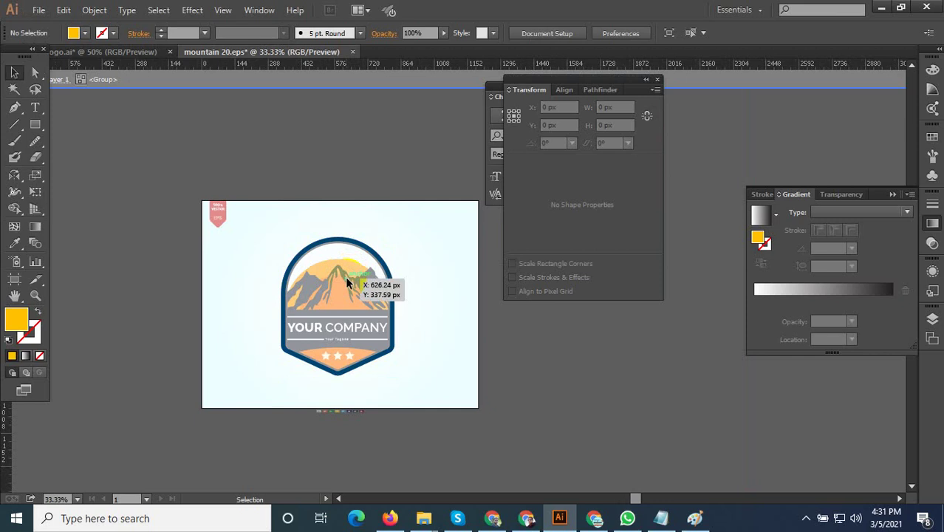
# Remove the yellow sky and the orange sunset circle from the badge.
pyautogui.press('Escape')
pyautogui.scroll(2, 348, 281)
pyautogui.scroll(1, 348, 280)
pyautogui.click(343, 257)
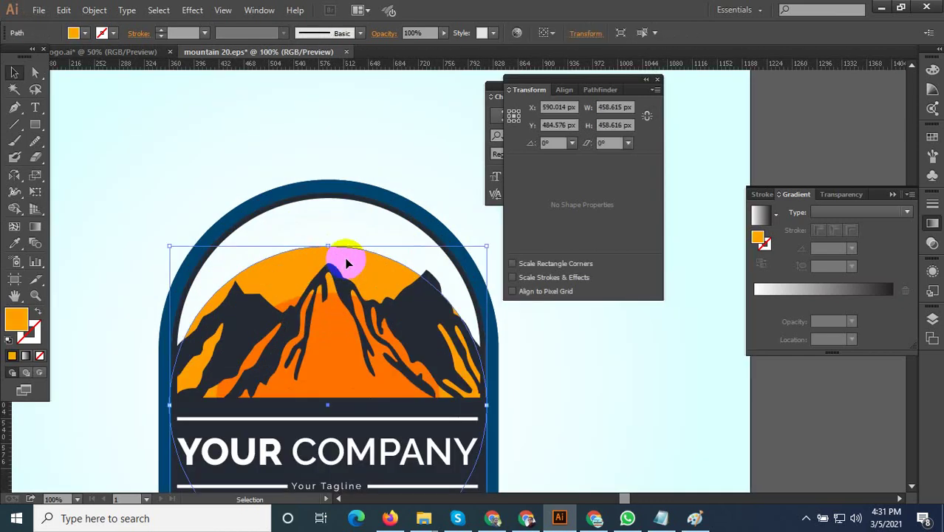
pyautogui.scroll(-1, 347, 264)
pyautogui.scroll(-2, 348, 264)
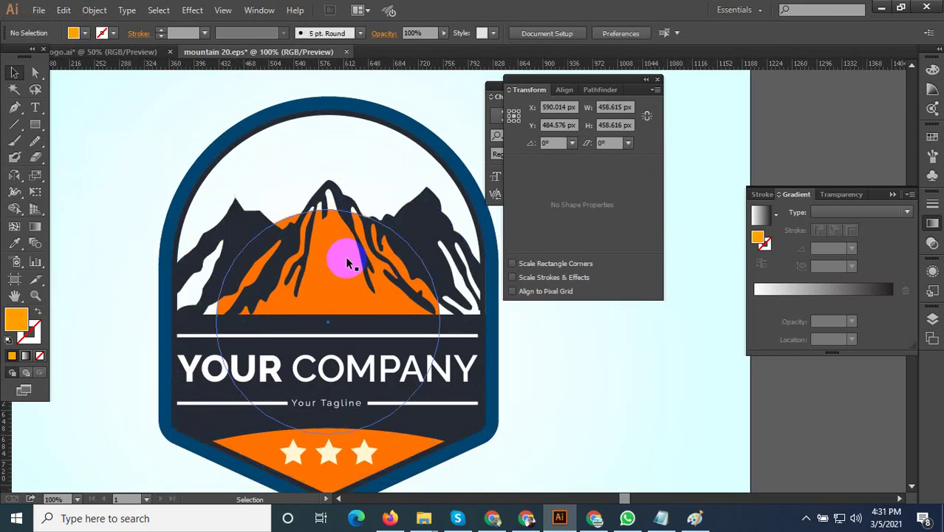
pyautogui.press('Delete')
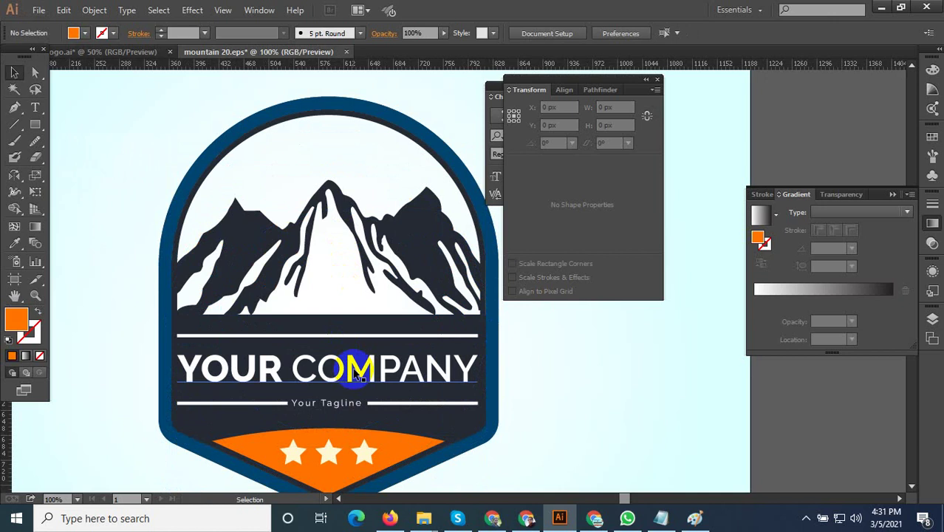
pyautogui.keyDown('alt'); pyautogui.scroll(-1, 355, 363); pyautogui.keyUp('alt')
pyautogui.keyDown('alt'); pyautogui.scroll(-2, 351, 361); pyautogui.keyUp('alt')
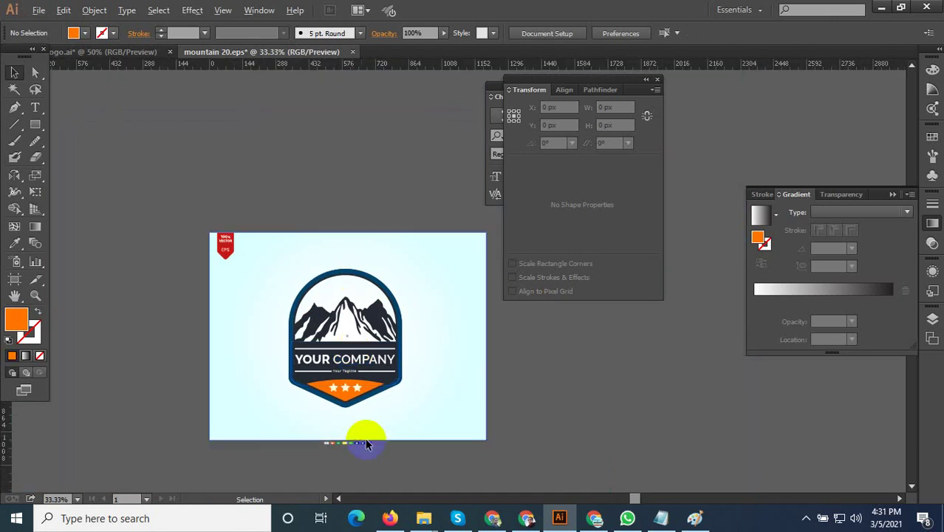
# Open the Save for Web settings, then cancel without exporting.
pyautogui.hotkey('ctrl', 'alt', 'shift', 's')
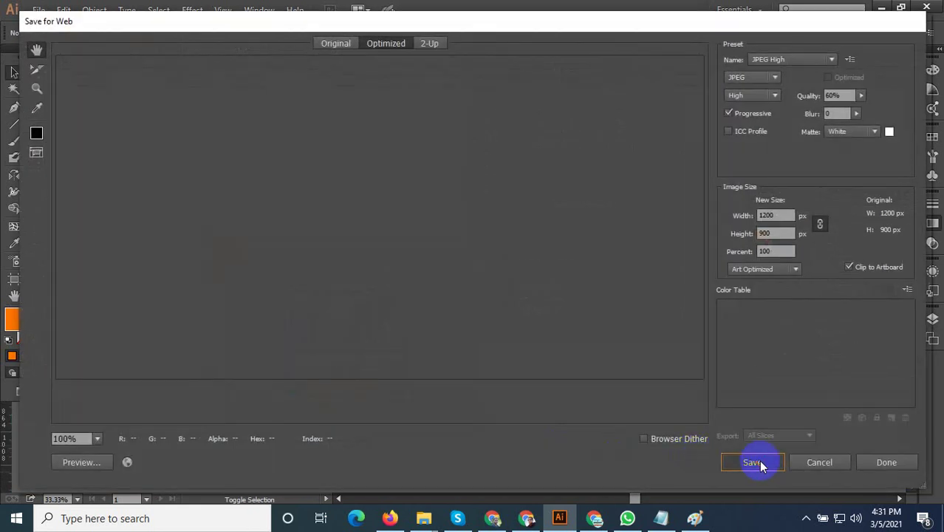
pyautogui.click(754, 462)
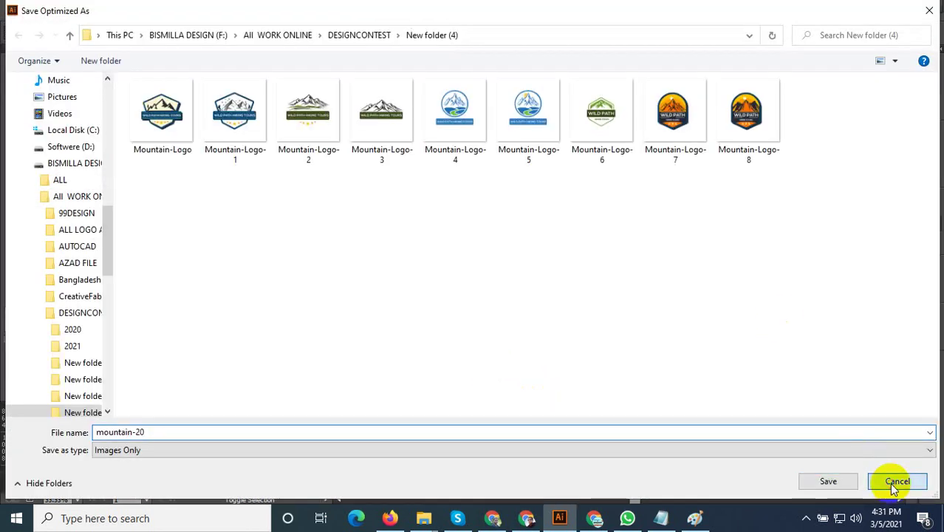
pyautogui.click(889, 482)
pyautogui.click(807, 457)
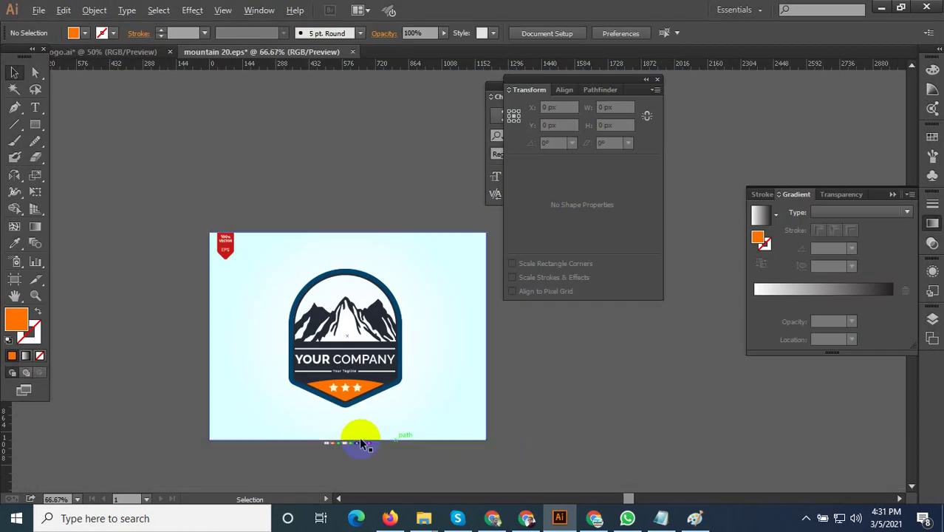
# Colour the three stars with the orange banner's fill using the Eyedropper.
pyautogui.scroll(3, 317, 310)
pyautogui.scroll(2, 284, 284)
pyautogui.click(288, 262)
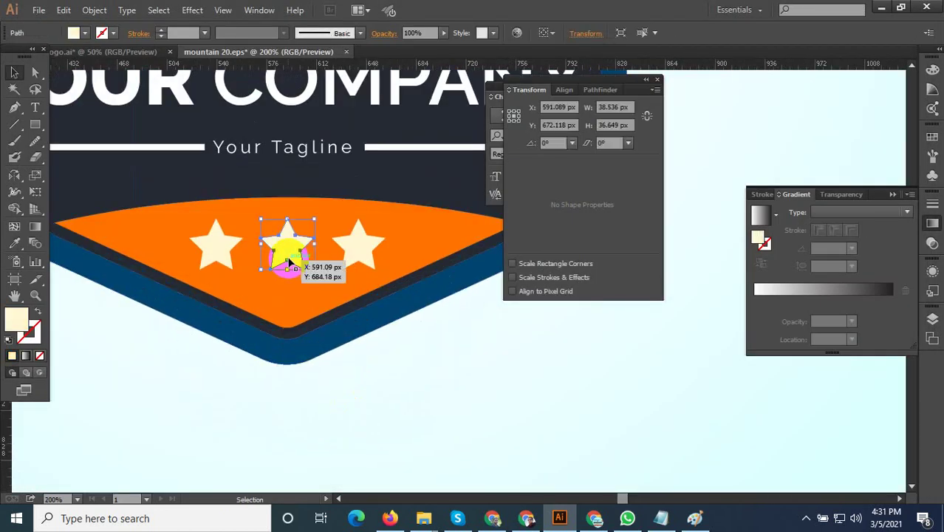
pyautogui.keyDown('shift'); pyautogui.click(216, 244); pyautogui.keyUp('shift')
pyautogui.keyDown('shift'); pyautogui.click(335, 251); pyautogui.keyUp('shift')
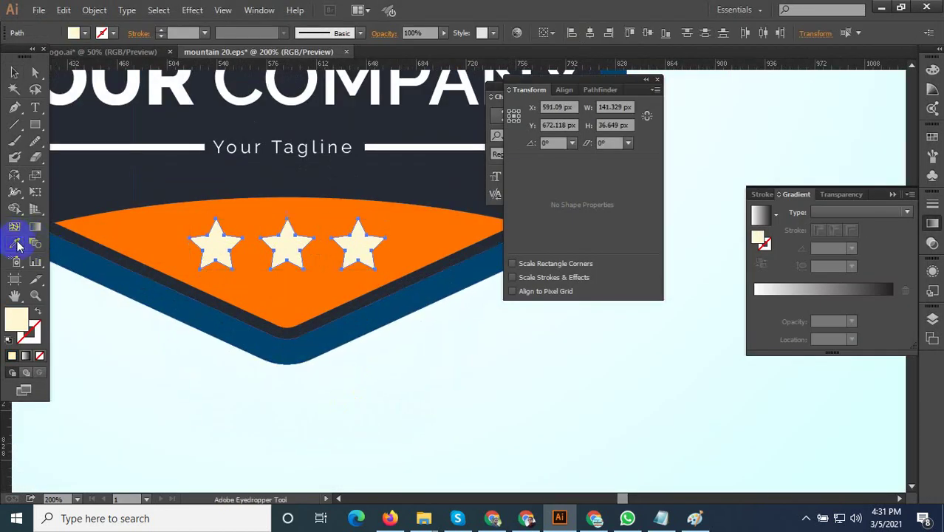
pyautogui.click(165, 229)
pyautogui.click(236, 368)
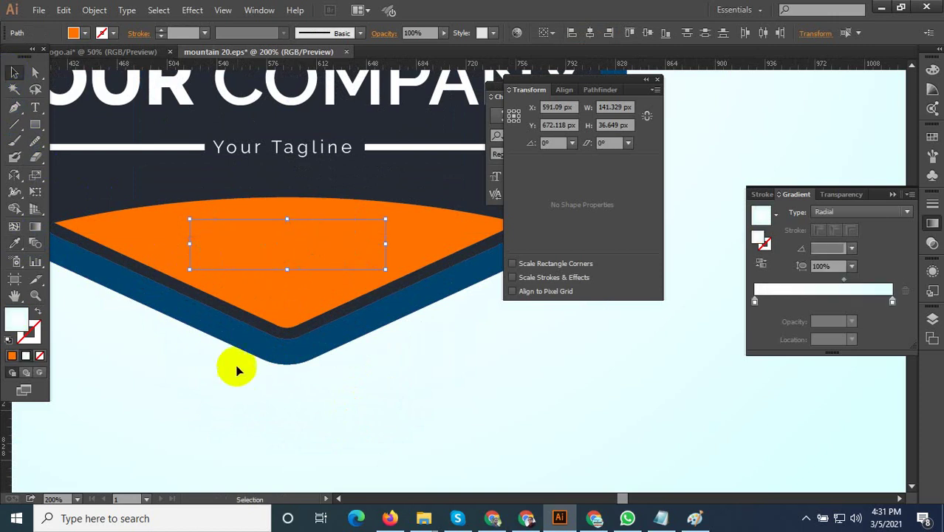
# Try deleting the orange banner, undo it, and bring up the Pathfinder panel.
pyautogui.click(143, 242)
pyautogui.press('Delete')
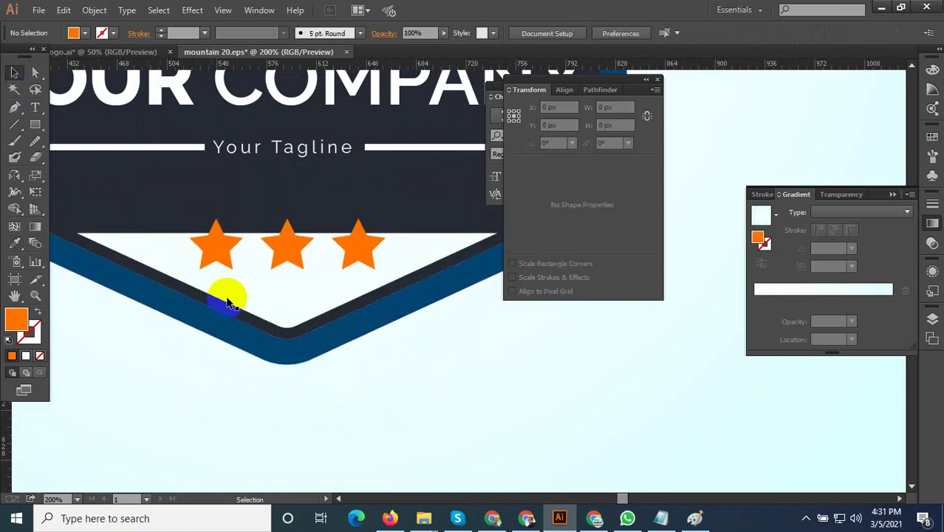
pyautogui.hotkey('ctrl', 'z')
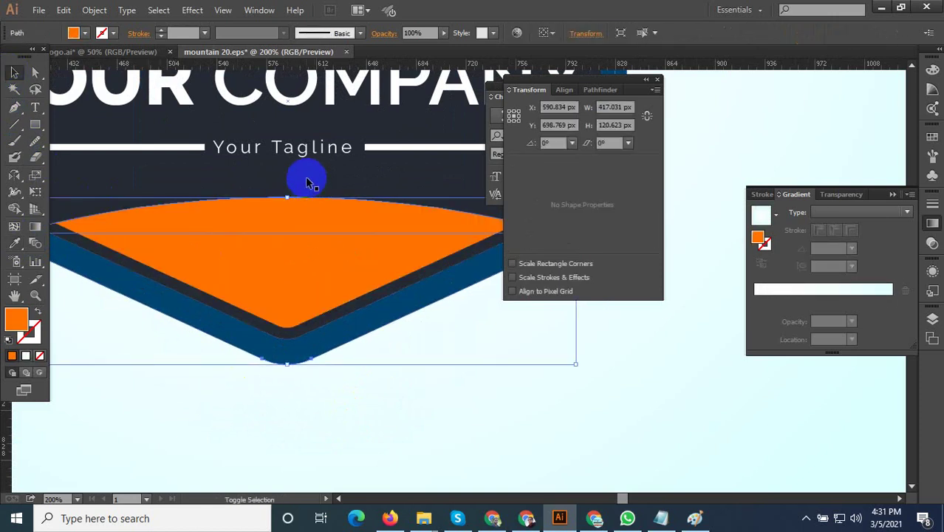
pyautogui.keyDown('shift'); pyautogui.click(316, 184); pyautogui.keyUp('shift')
pyautogui.hotkey('ctrl', '-')
pyautogui.click(575, 108)
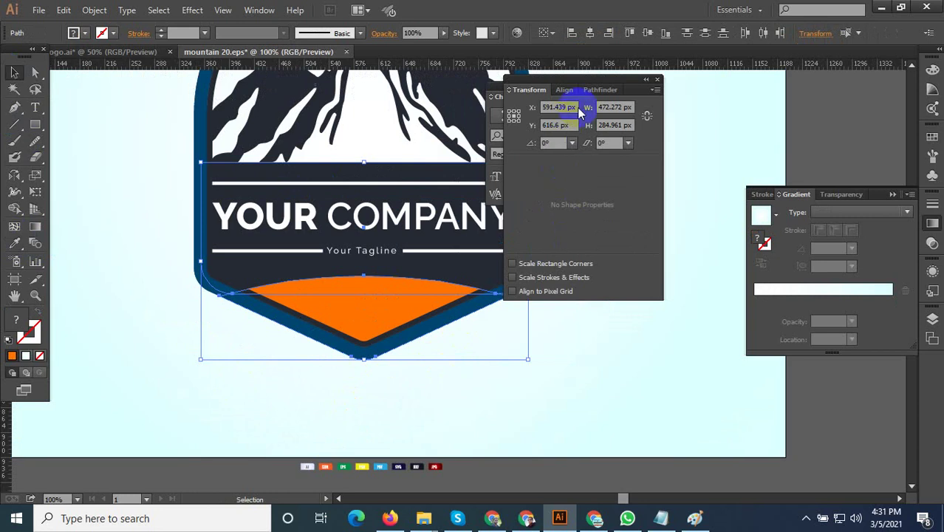
pyautogui.moveTo(639, 88); pyautogui.dragTo(763, 100)
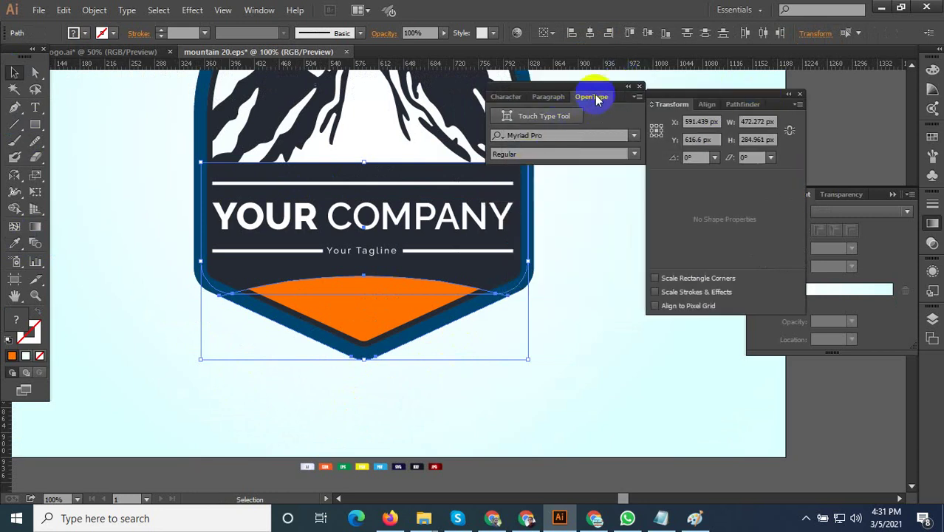
pyautogui.click(595, 96)
pyautogui.click(553, 96)
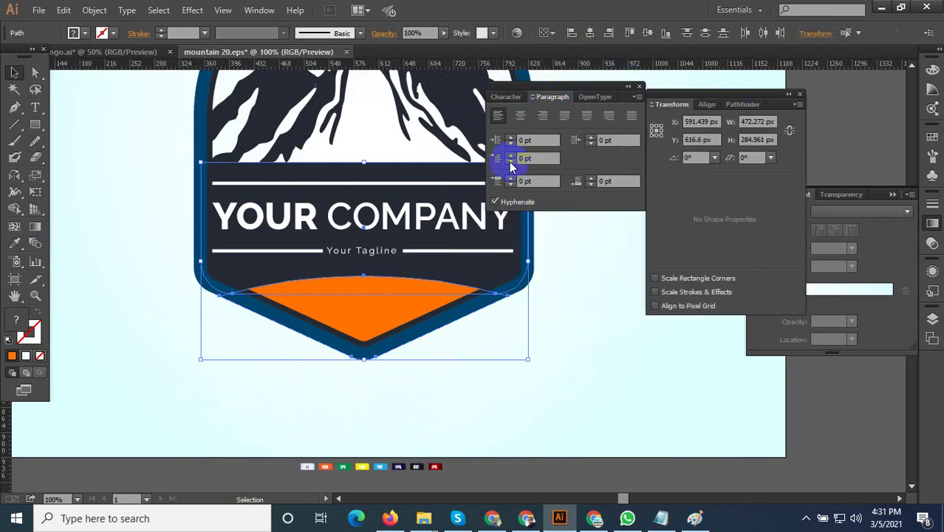
pyautogui.click(744, 104)
# Ungroup the lower orange banner group.
pyautogui.click(660, 170)
pyautogui.rightClick(349, 298)
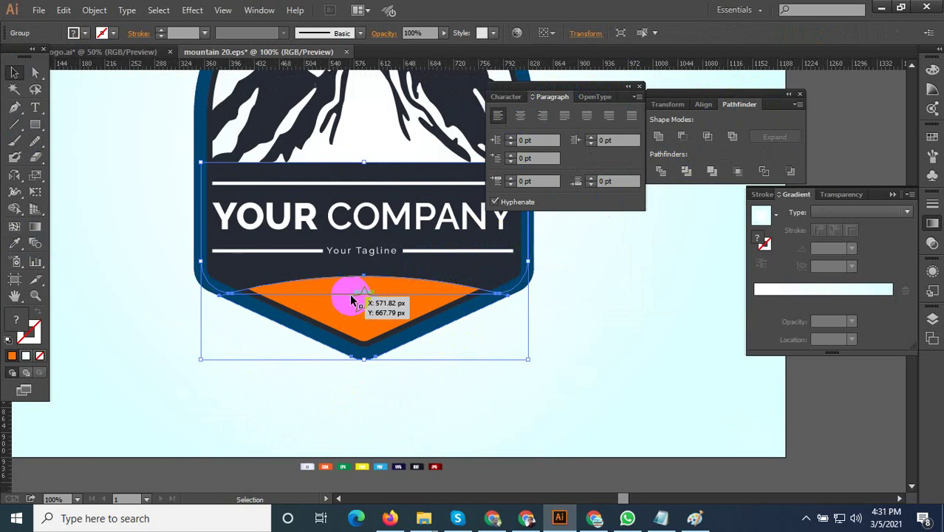
pyautogui.click(389, 377)
pyautogui.click(484, 522)
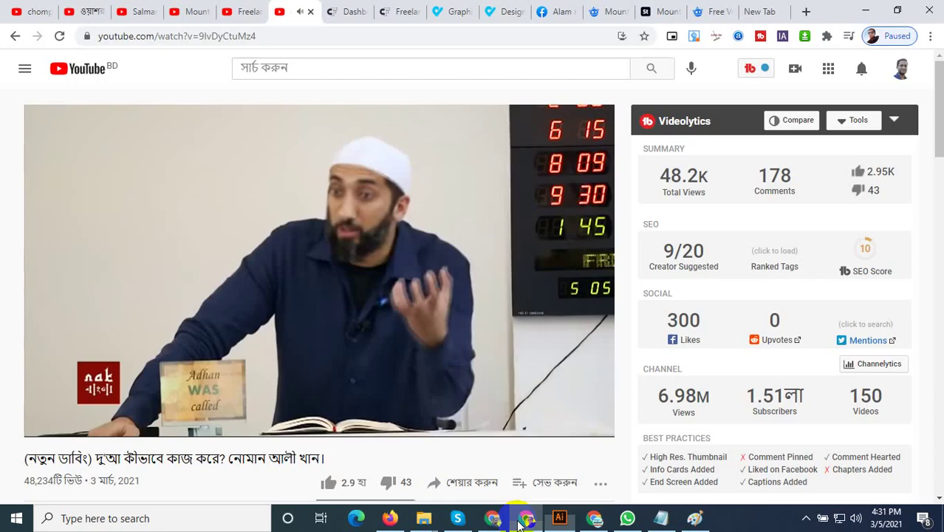
pyautogui.click(317, 269)
pyautogui.click(559, 521)
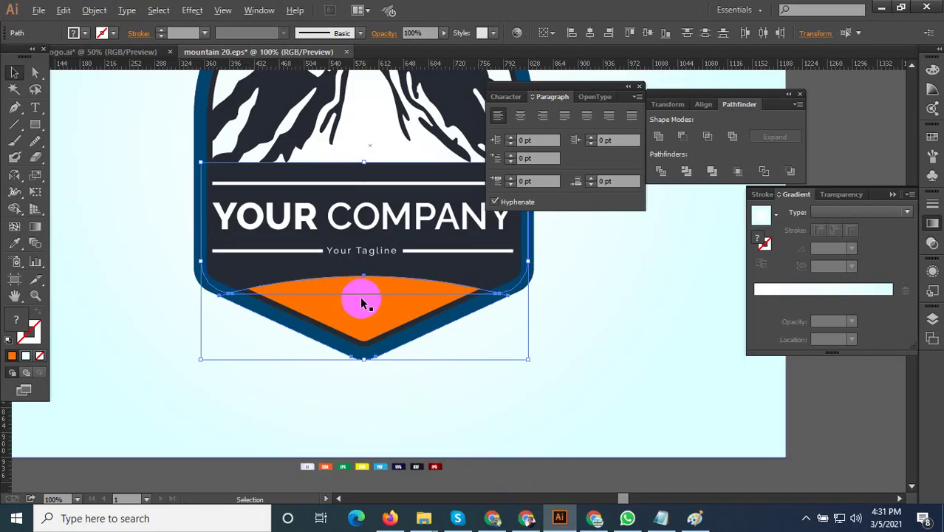
# Delete the large orange banner shape and the orange arc above the stars.
pyautogui.scroll(3, 363, 301)
pyautogui.click(467, 392)
pyautogui.click(382, 323)
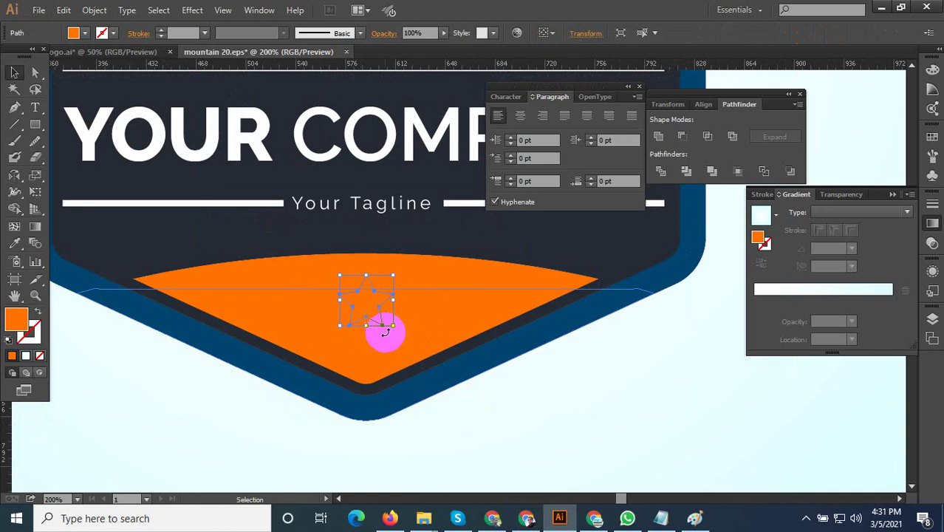
pyautogui.click(376, 366)
pyautogui.press('Delete')
pyautogui.click(360, 268)
pyautogui.press('Delete')
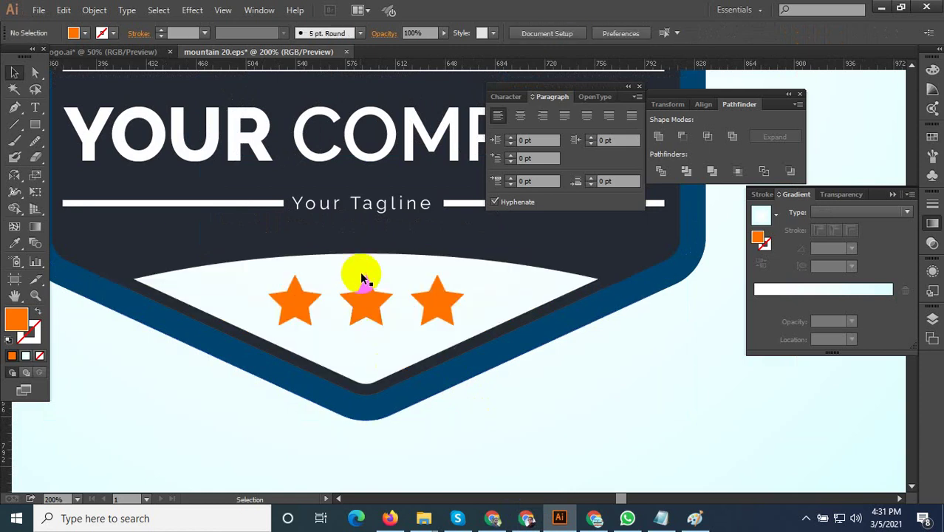
pyautogui.scroll(-5, 365, 356)
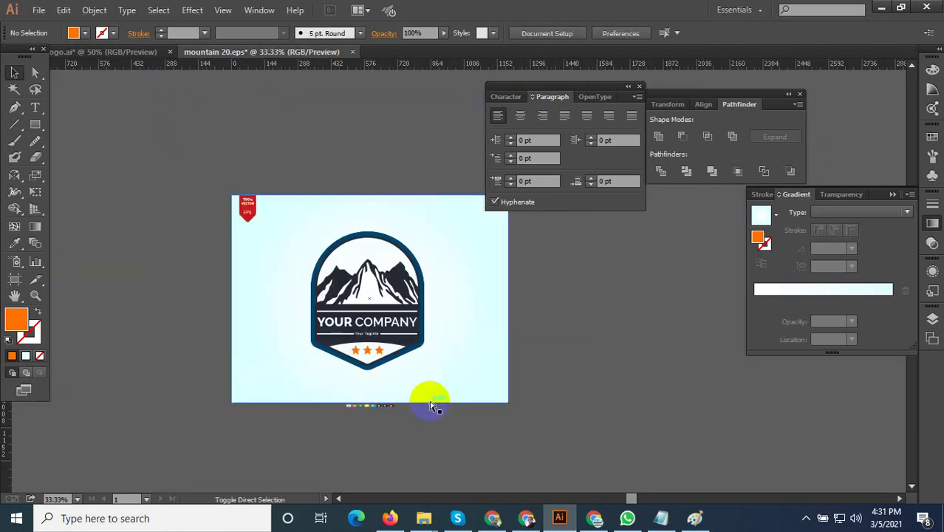
# Save the finished badge as the Illustrator EPS file 'mountain 21' with default EPS options.
pyautogui.hotkey('ctrl', 'shift', 's')
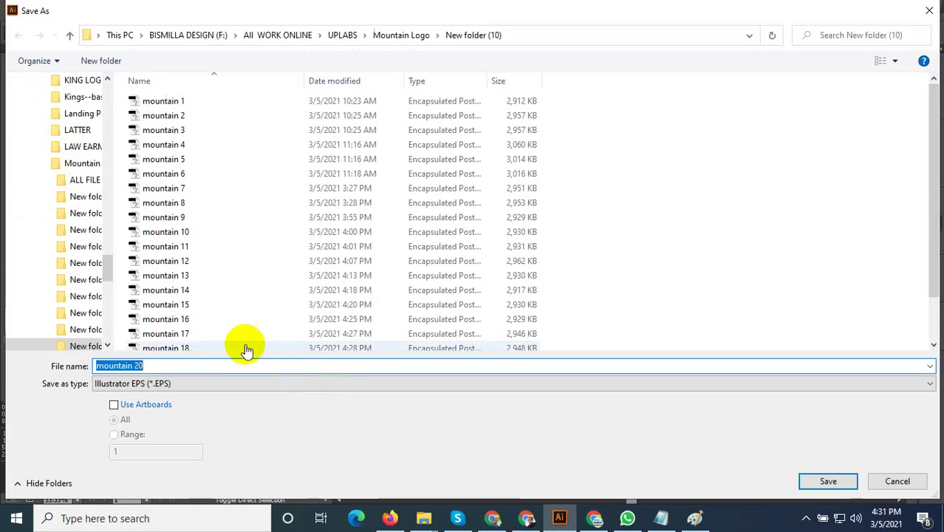
pyautogui.scroll(-1, 247, 346)
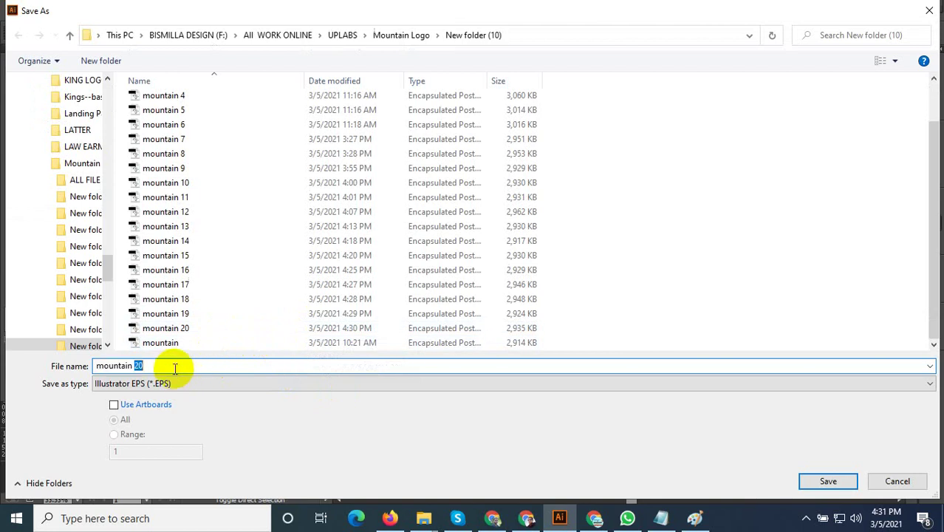
pyautogui.click(827, 481)
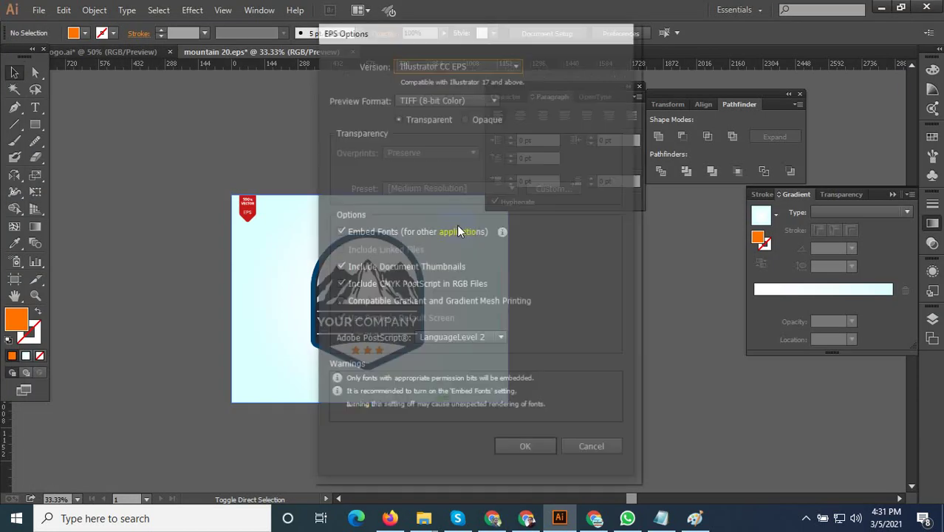
pyautogui.click(523, 449)
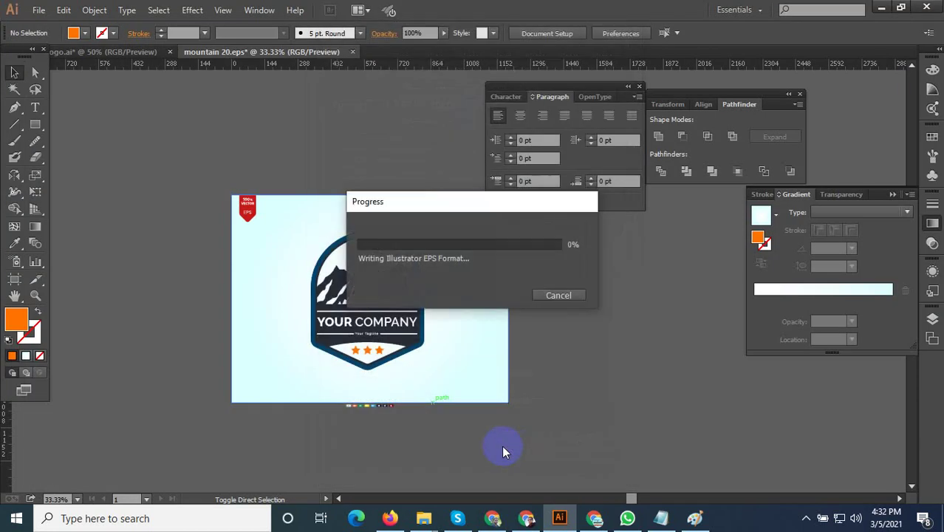